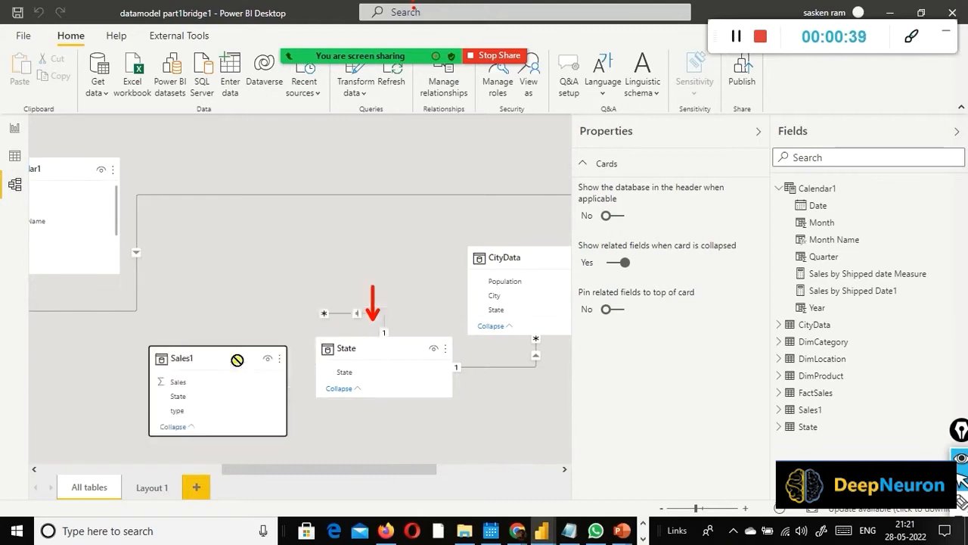
# Step: Rearrange the model diagram with State raised between Sales1 and CityData, CityData moved lower, and the Properties pane collapsed
pyautogui.moveTo(361, 345); pyautogui.dragTo(353, 339)
pyautogui.moveTo(349, 292); pyautogui.dragTo(348, 295)
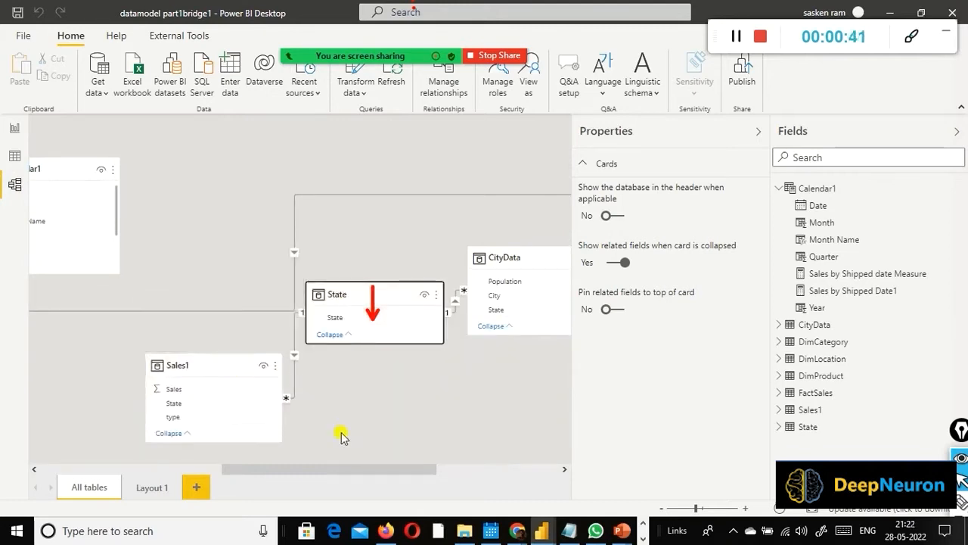
pyautogui.click(758, 132)
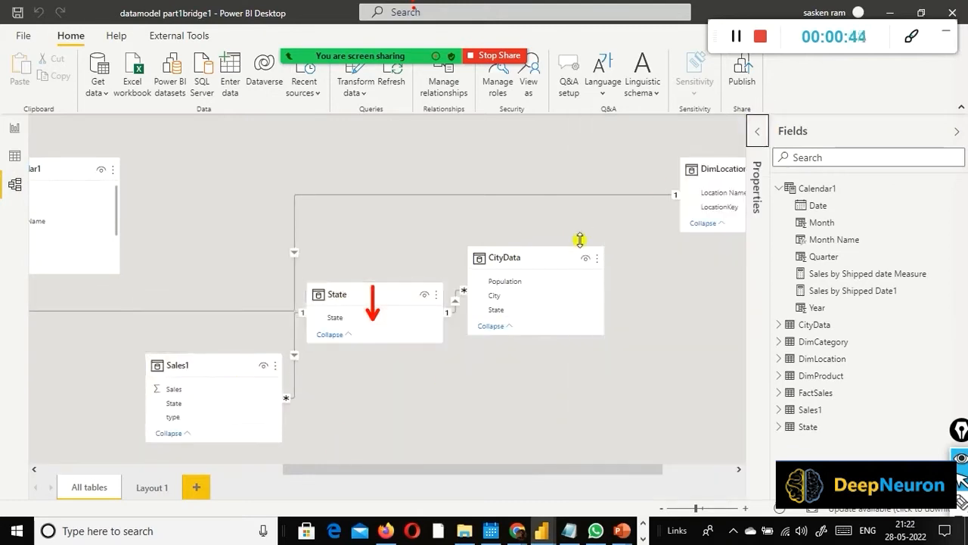
pyautogui.moveTo(568, 282); pyautogui.dragTo(571, 350)
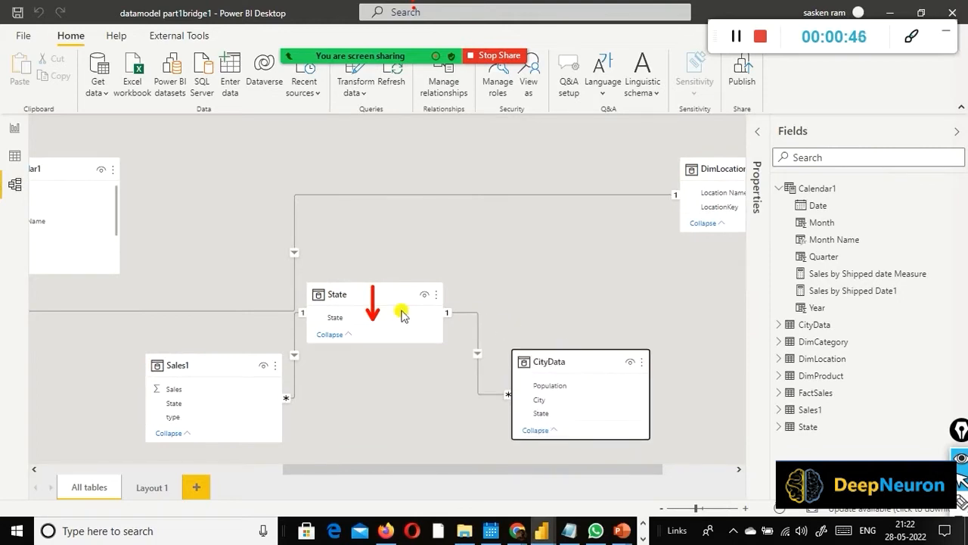
pyautogui.moveTo(438, 290); pyautogui.dragTo(496, 249)
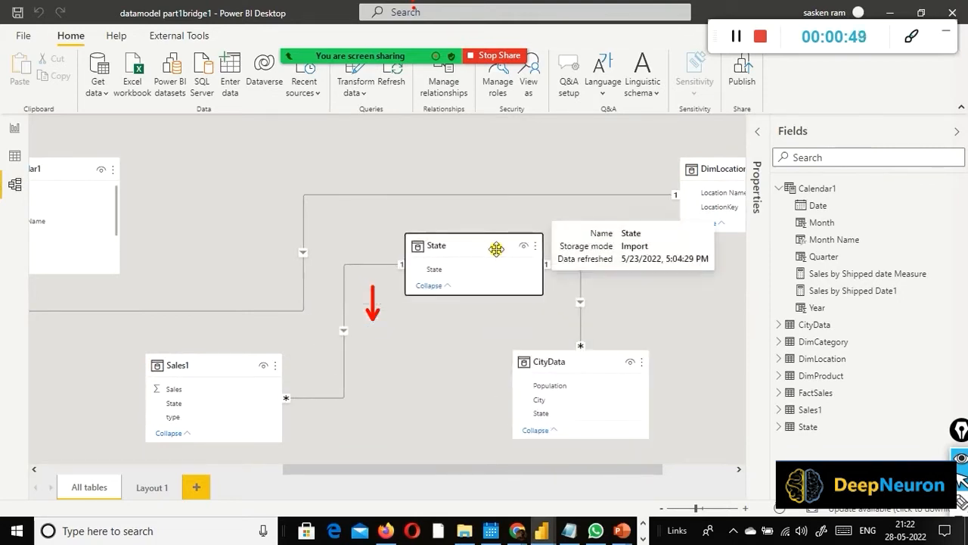
# Step: Bring Sales1 closer beneath State, shift CityData outward, and centre State above the two tables in the model diagram
pyautogui.click(371, 335)
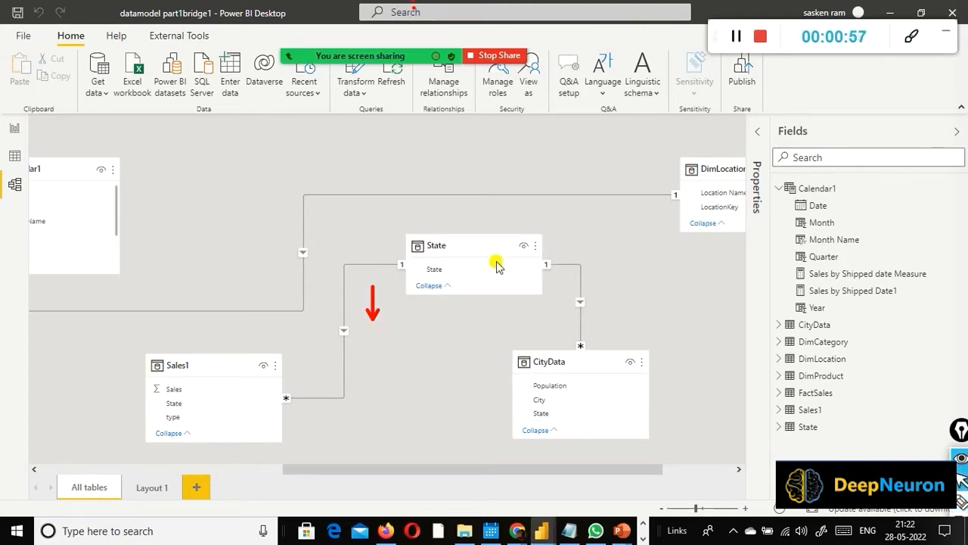
pyautogui.moveTo(214, 361)
pyautogui.mouseDown()
pyautogui.moveTo(329, 335)
pyautogui.moveTo(316, 341)
pyautogui.mouseUp()
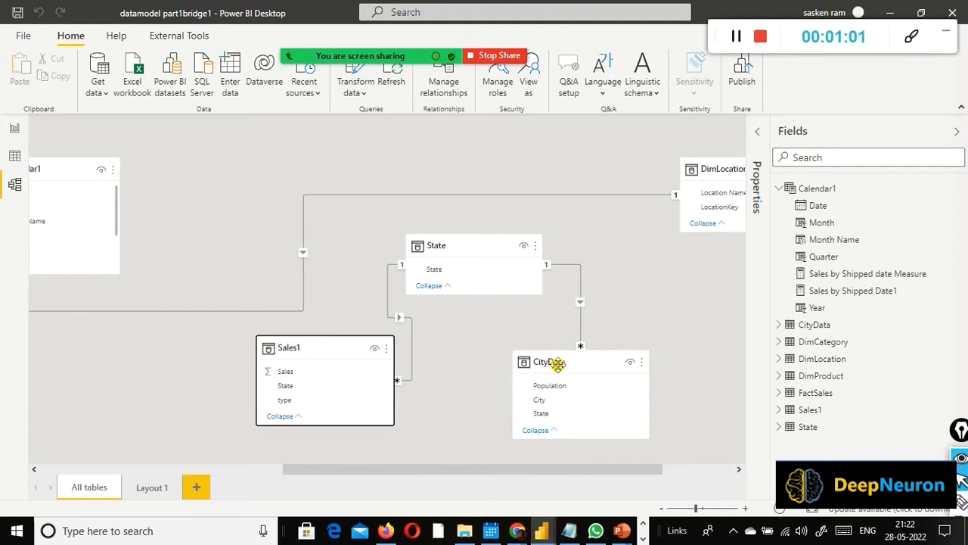
pyautogui.moveTo(557, 364); pyautogui.dragTo(587, 365)
pyautogui.click(514, 233)
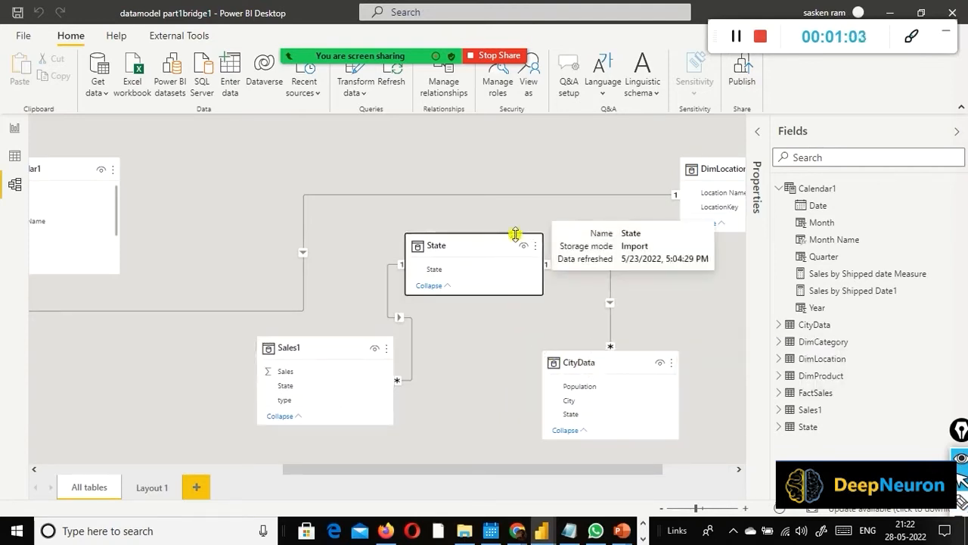
pyautogui.moveTo(480, 245); pyautogui.dragTo(515, 227)
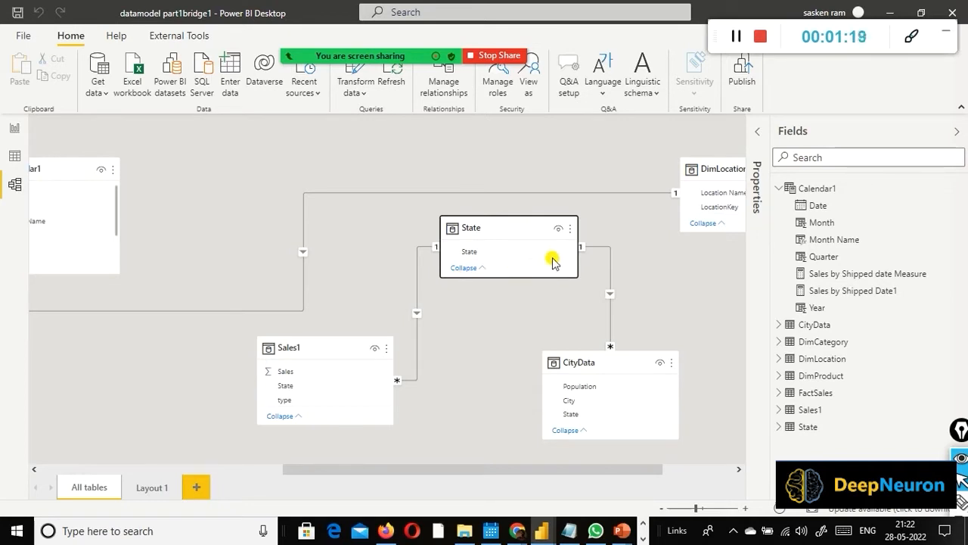
# Step: Examine the rows of the CityData, Sales1 and State tables in the Data view
pyautogui.click(15, 159)
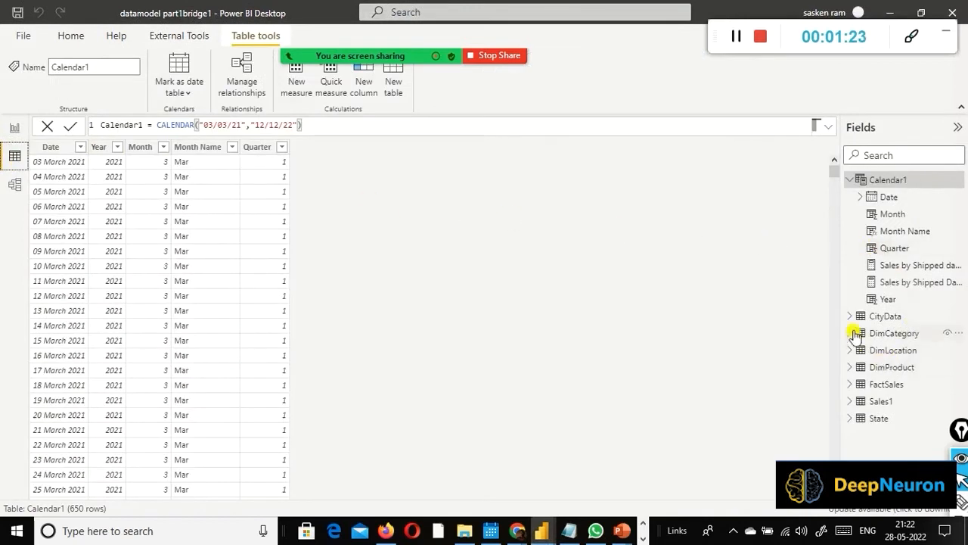
pyautogui.click(879, 318)
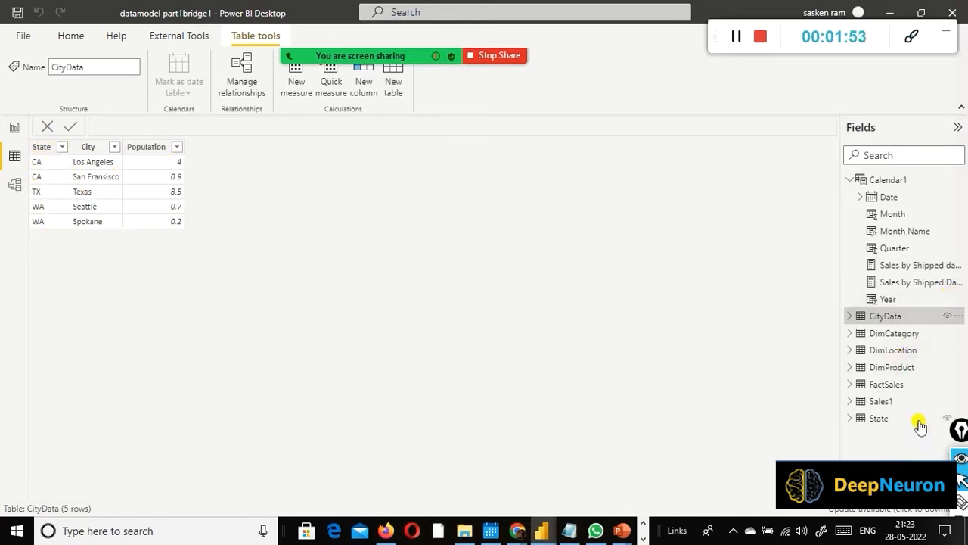
pyautogui.click(887, 402)
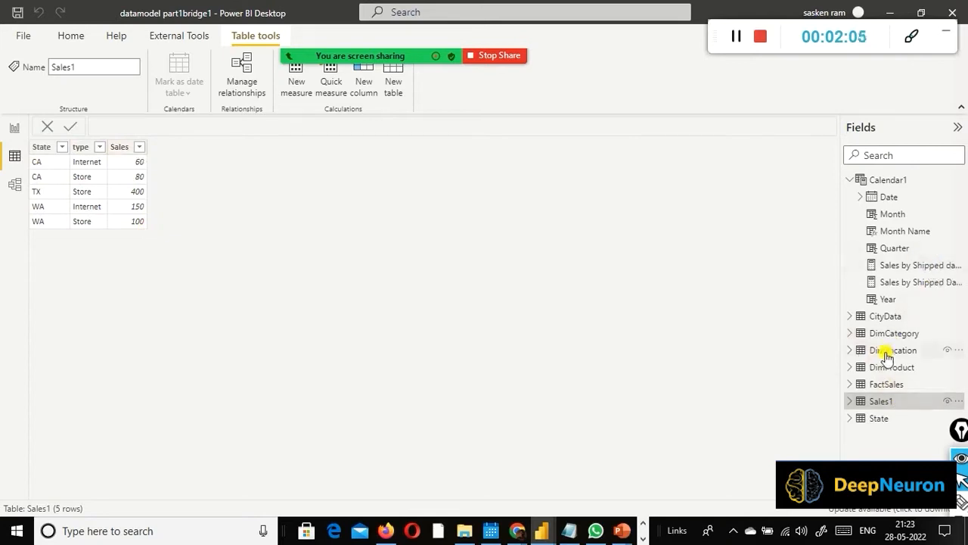
pyautogui.click(870, 333)
pyautogui.click(870, 316)
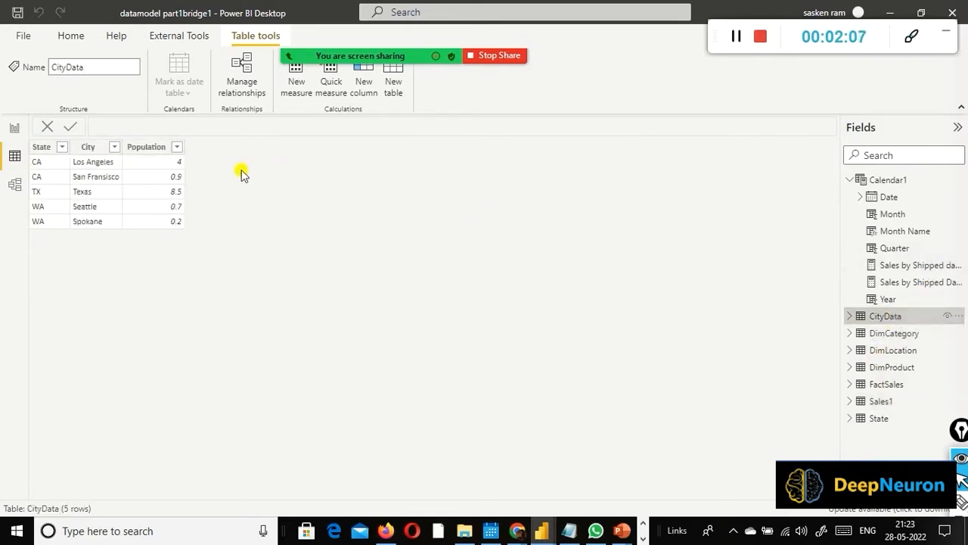
pyautogui.click(900, 403)
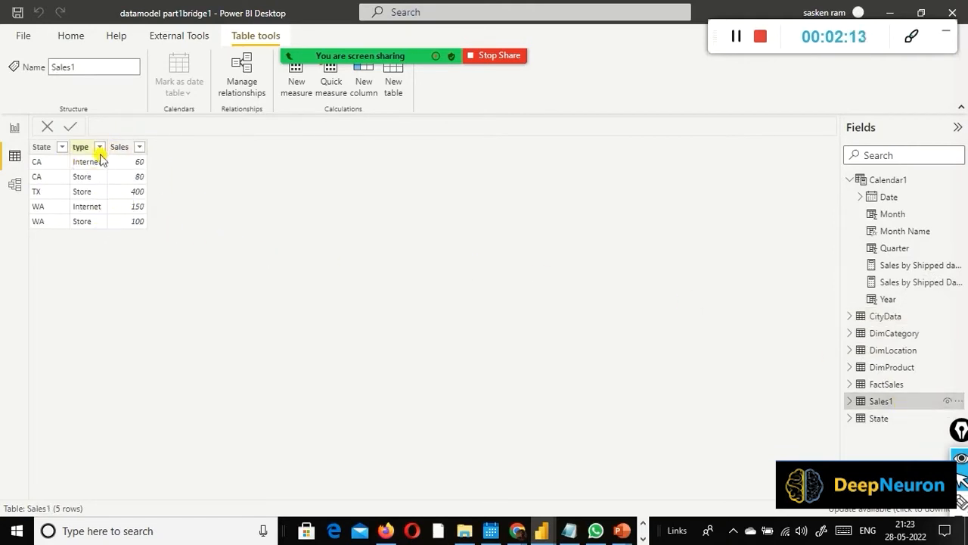
pyautogui.click(851, 423)
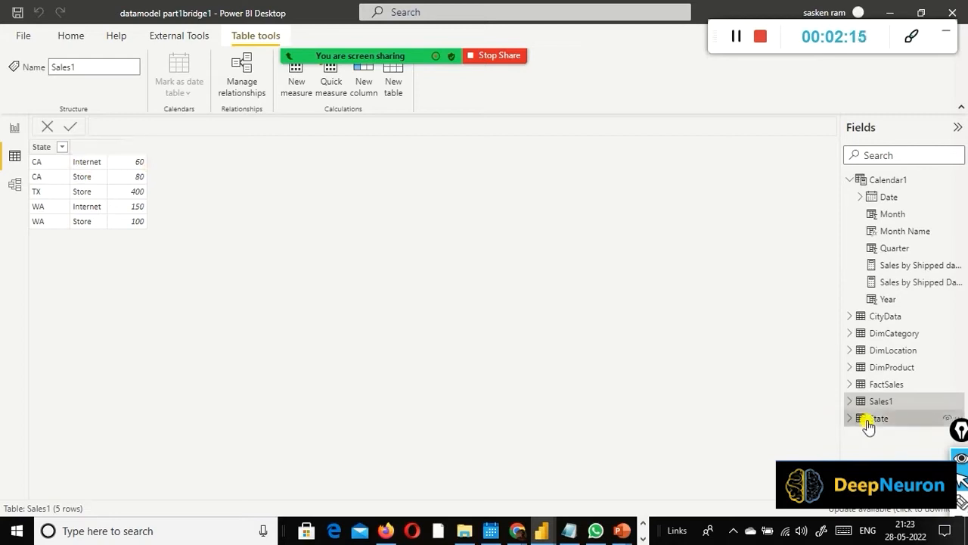
pyautogui.click(849, 419)
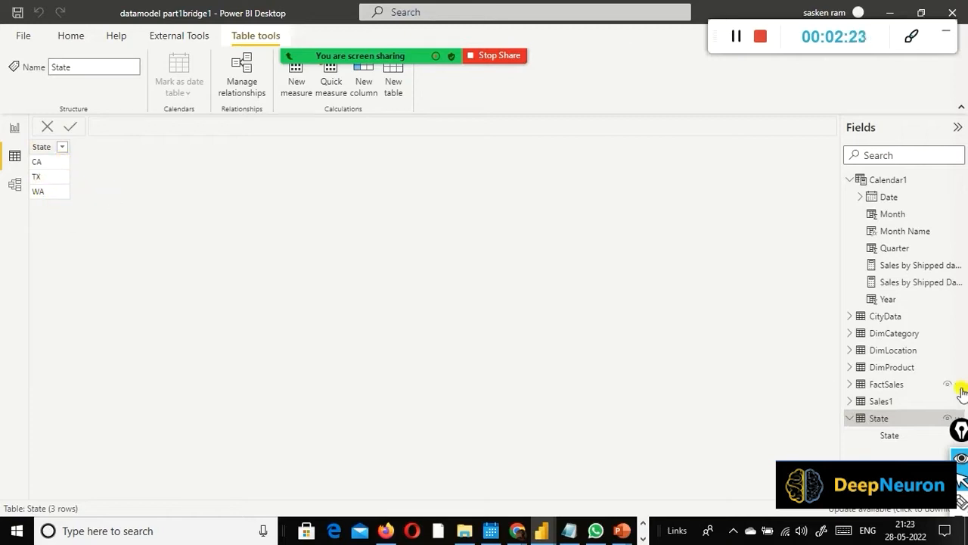
# Step: Expand the Sales1 and FactSales tables in the field list and look through their fields
pyautogui.click(850, 401)
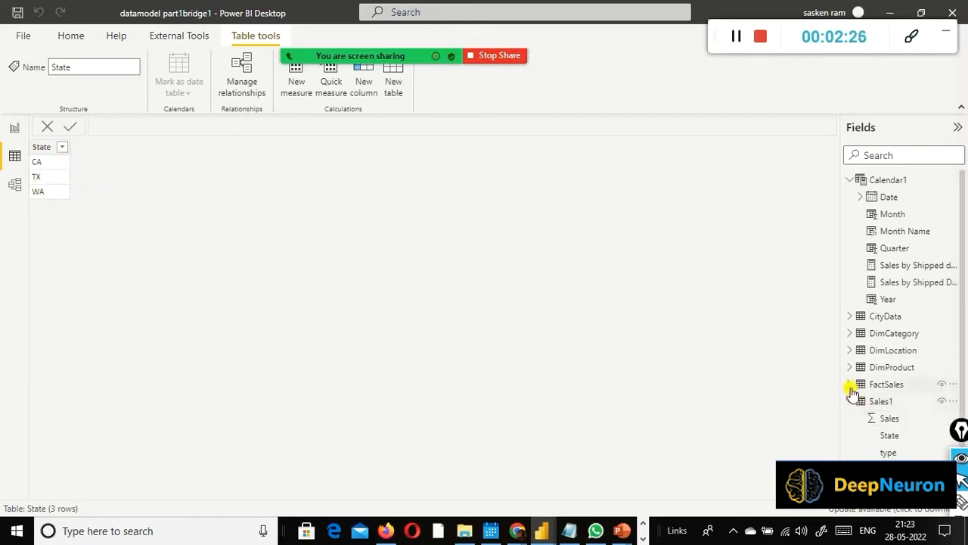
pyautogui.click(849, 384)
pyautogui.scroll(-2, 854, 389)
pyautogui.scroll(-1, 861, 395)
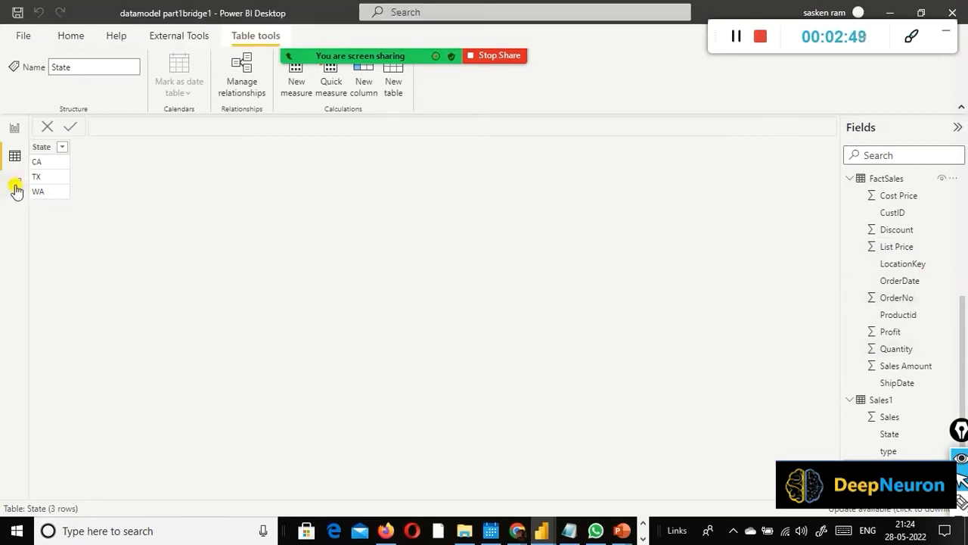
# Step: Compare the State column values across the Sales1, CityData and State tables
pyautogui.click(881, 400)
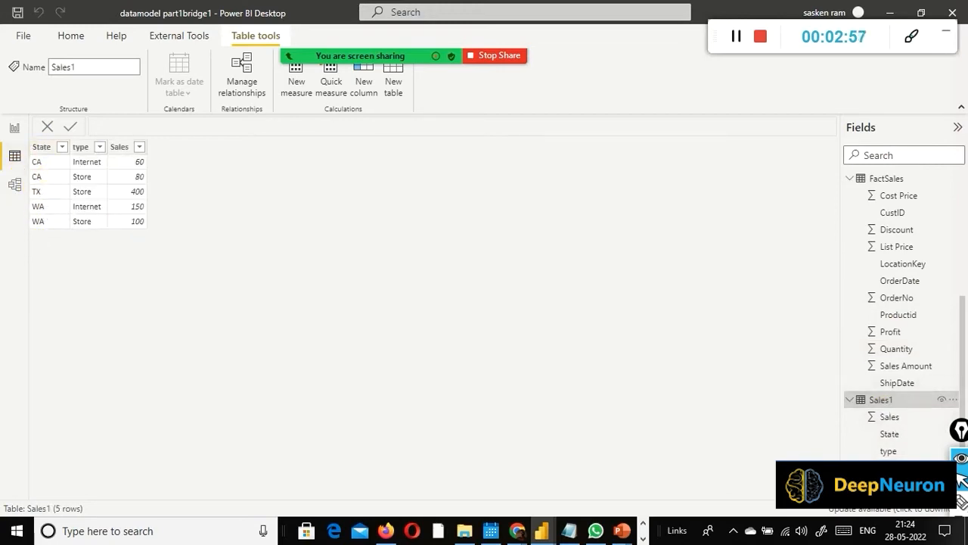
pyautogui.scroll(4, 893, 227)
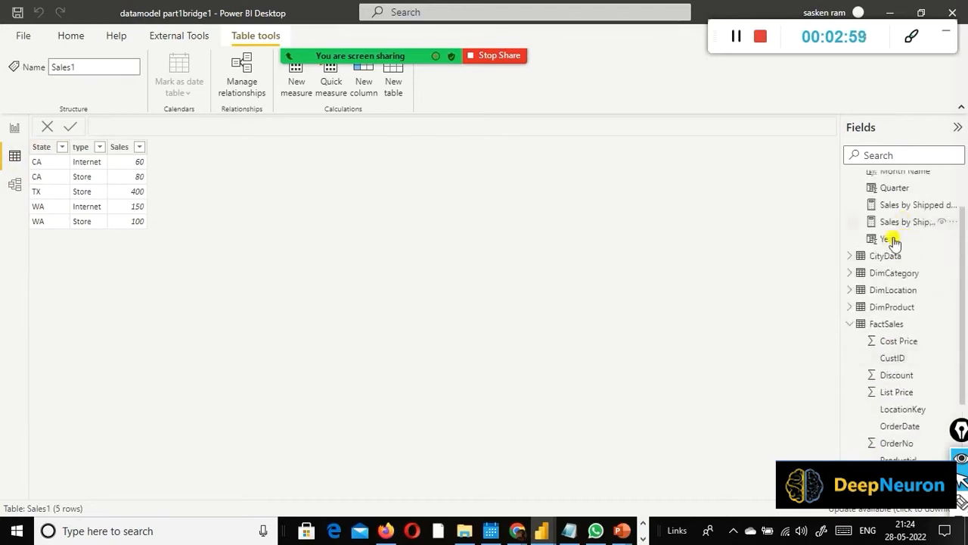
pyautogui.click(882, 256)
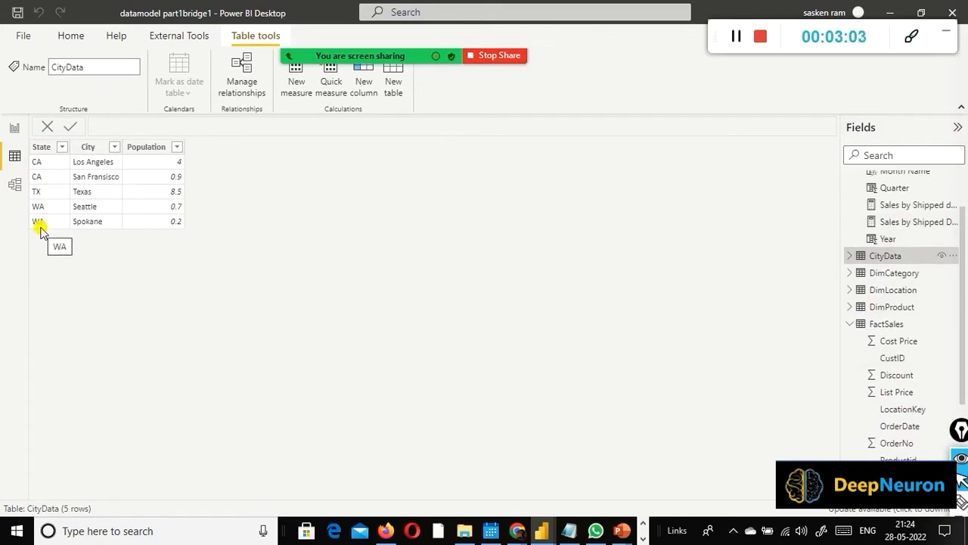
pyautogui.scroll(-4, 933, 393)
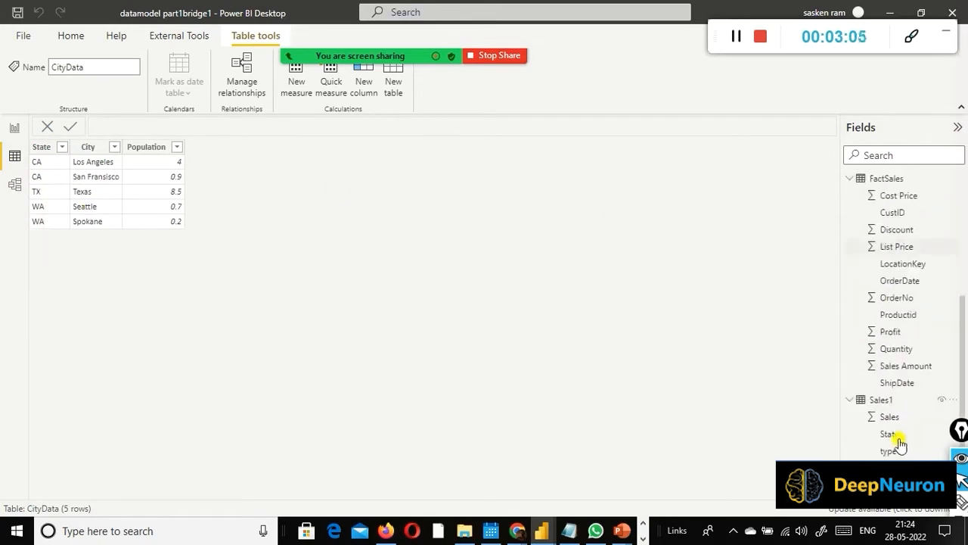
pyautogui.click(911, 467)
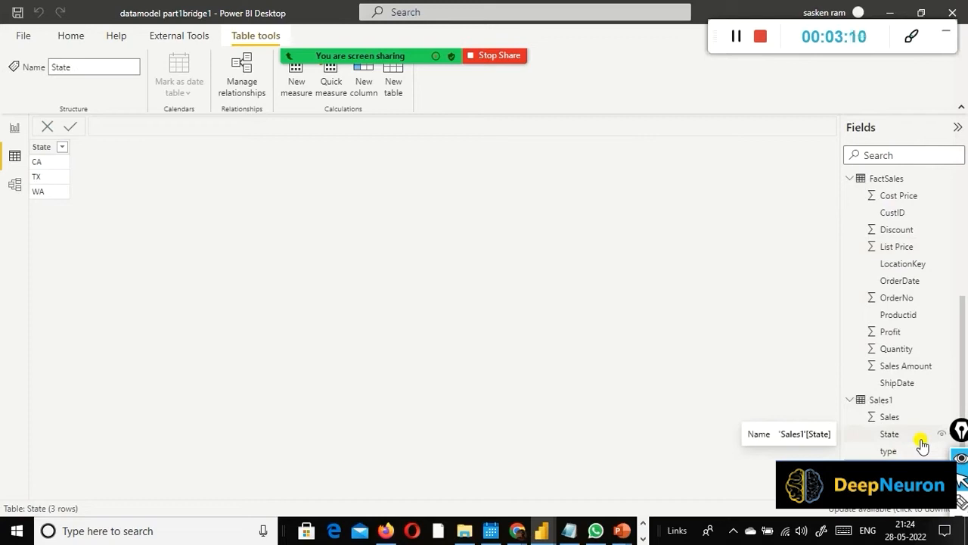
# Step: Switch to the PowerPoint slide on many-to-many relationships and compare it with the State bridge table in Power BI's data and model views
pyautogui.hotkey('alt', 'Tab')
pyautogui.hotkey('alt', 'Tab')
pyautogui.hotkey('alt', 'Tab')
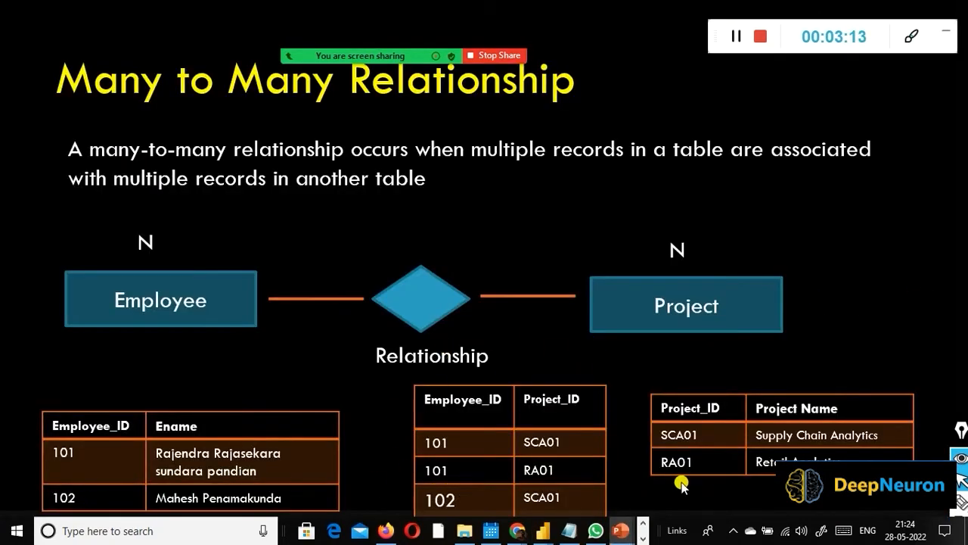
pyautogui.hotkey('alt', 'Tab')
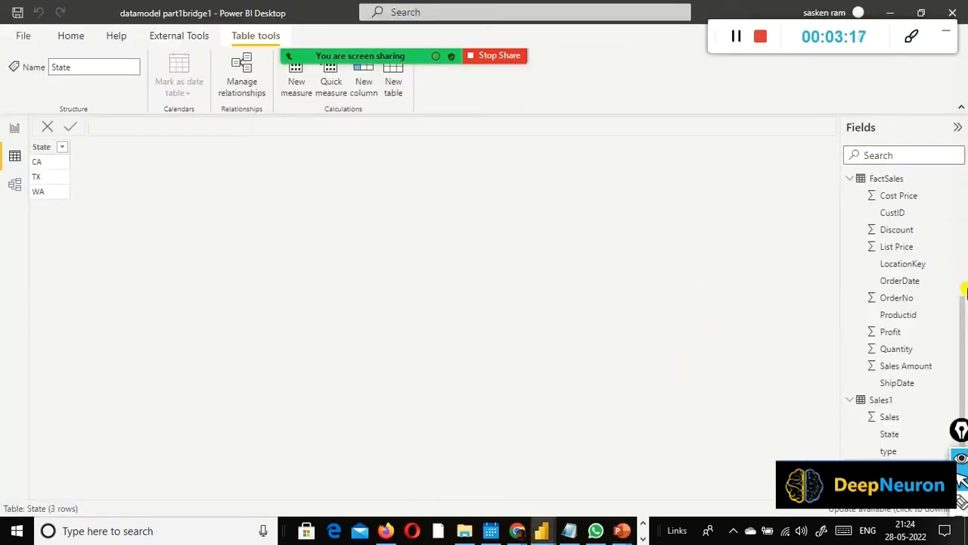
pyautogui.hotkey('alt', 'Tab')
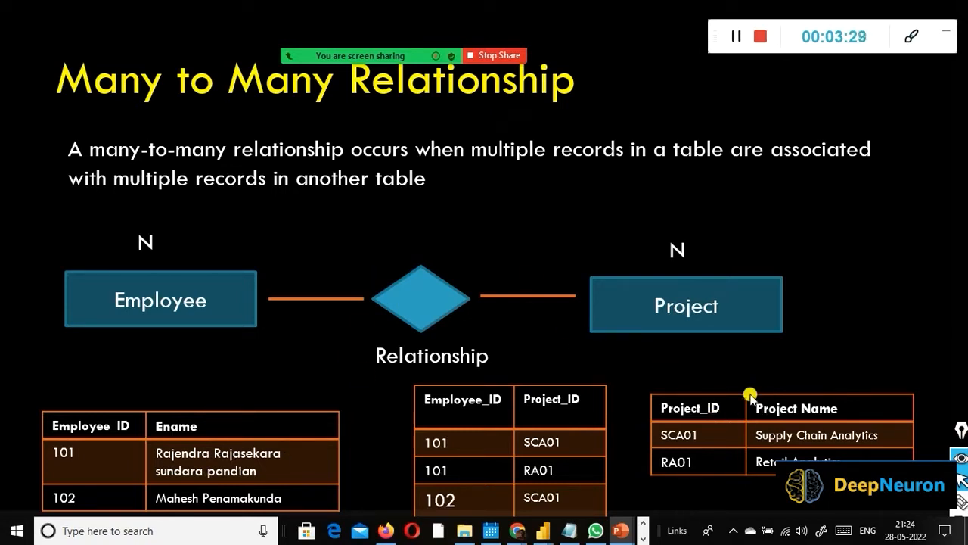
pyautogui.hotkey('alt', 'Tab')
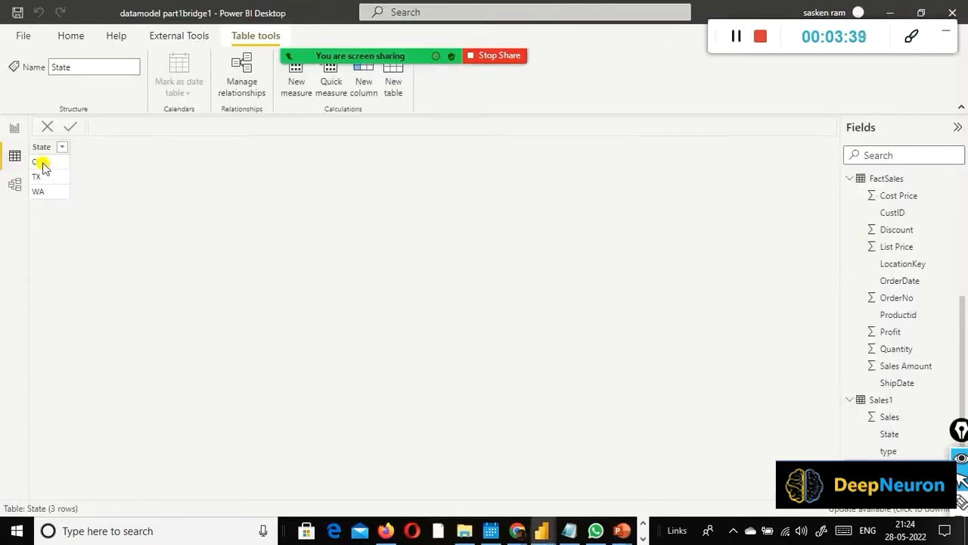
pyautogui.click(14, 184)
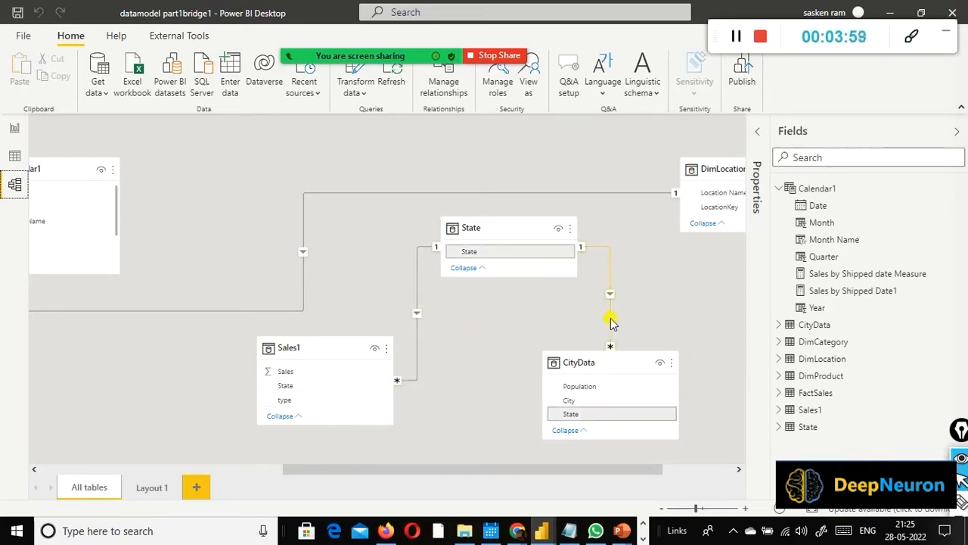
# Step: Add a new report page and place an empty table visual in the left part of its canvas
pyautogui.click(14, 127)
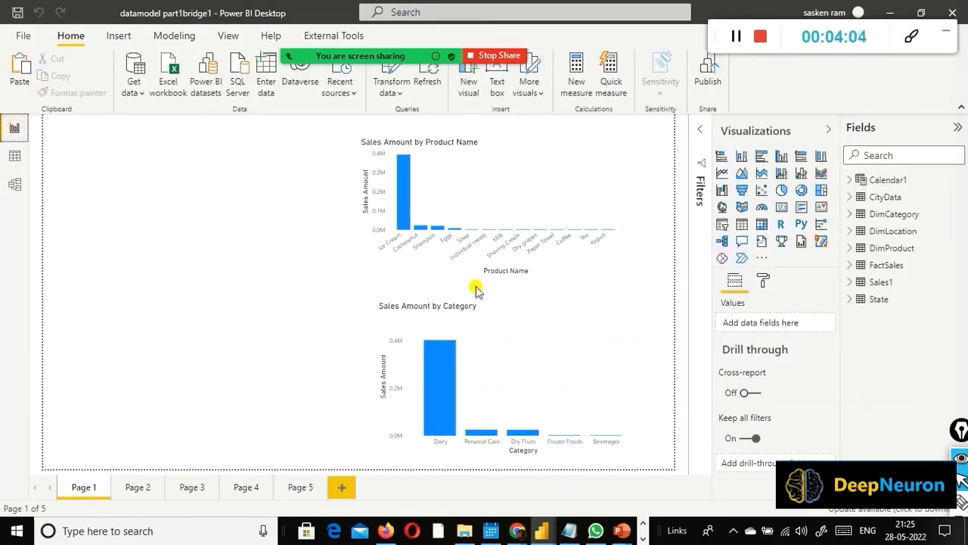
pyautogui.click(339, 488)
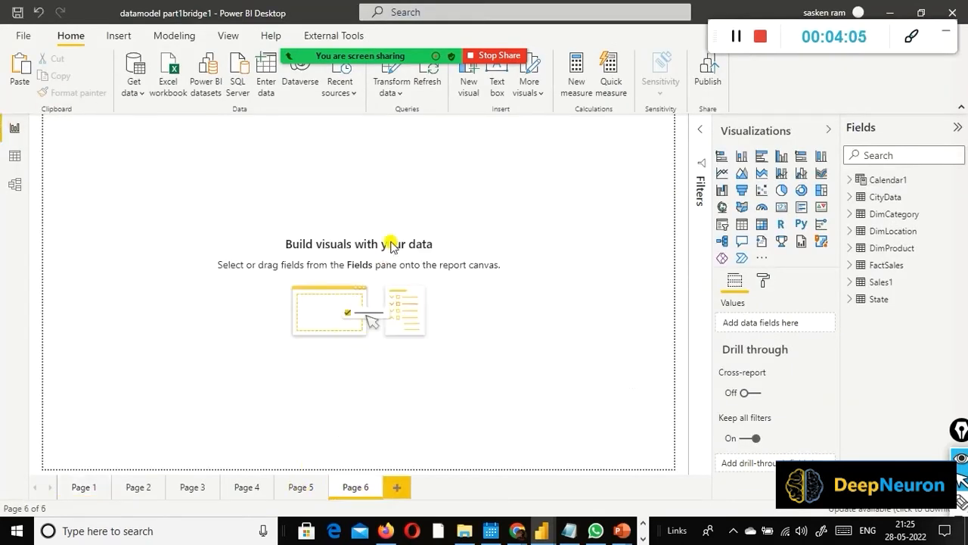
pyautogui.click(742, 227)
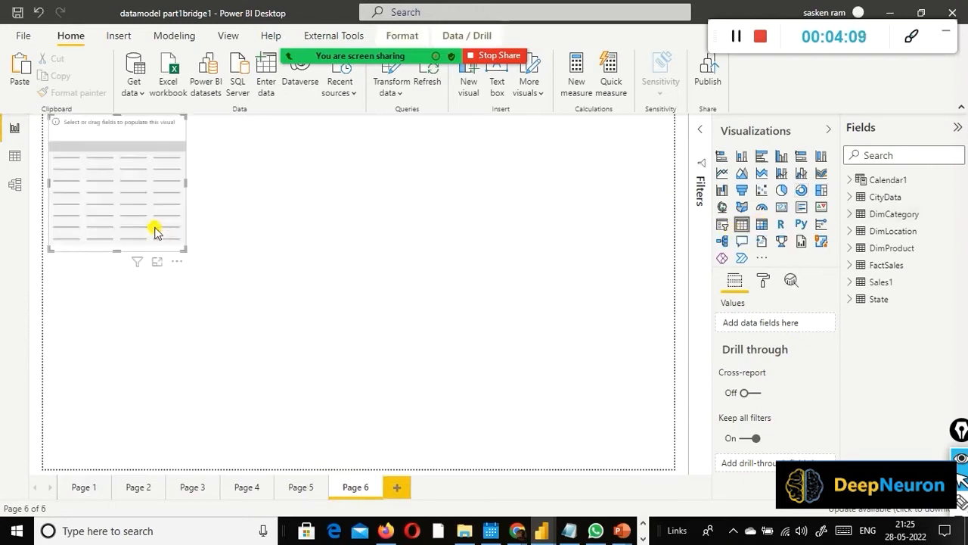
pyautogui.moveTo(259, 230); pyautogui.dragTo(192, 205)
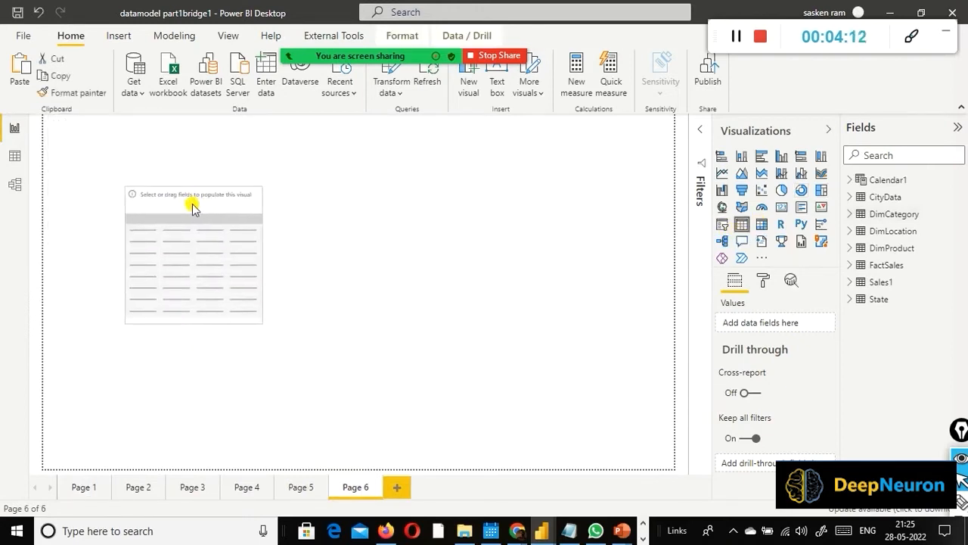
# Step: Expand the Sales1, State and CityData fields and add CityData's State field to the table visual
pyautogui.click(851, 283)
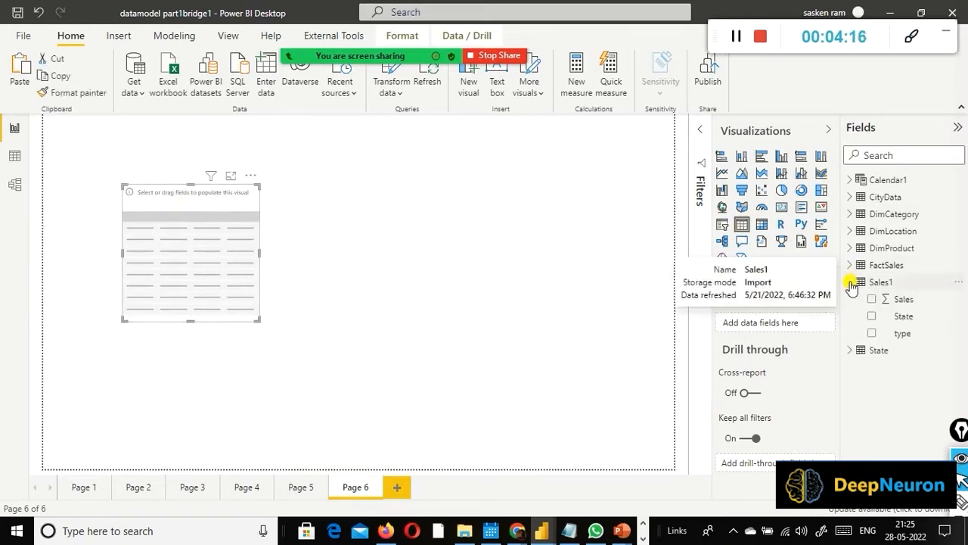
pyautogui.click(849, 351)
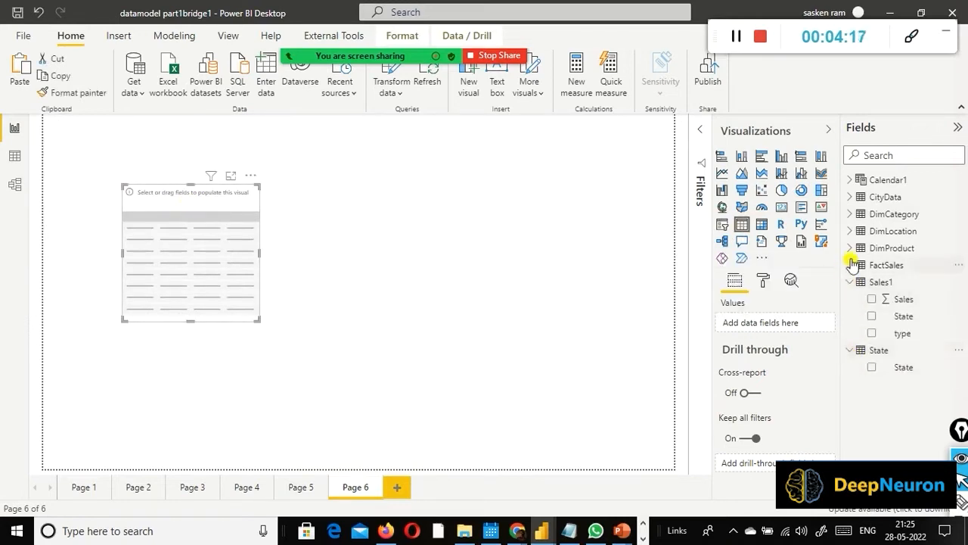
pyautogui.click(851, 197)
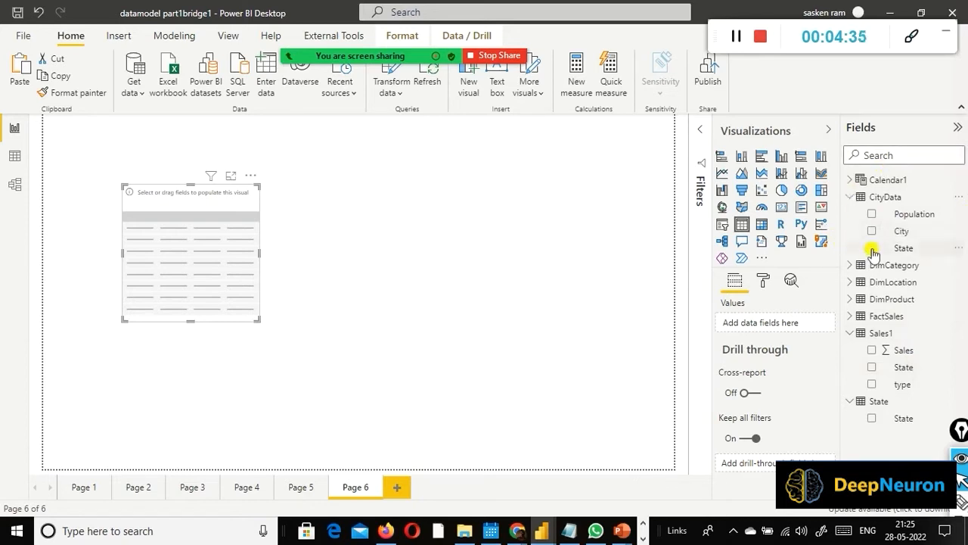
pyautogui.moveTo(892, 251); pyautogui.dragTo(168, 248)
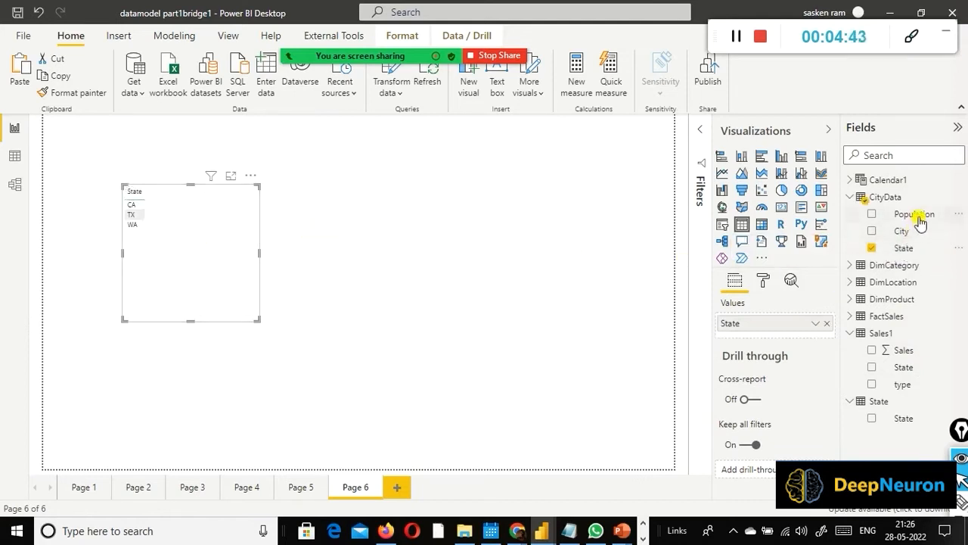
# Step: Add CityData's Population and Sales1's Sales to the State table visual and widen the visual
pyautogui.moveTo(920, 219); pyautogui.dragTo(233, 212)
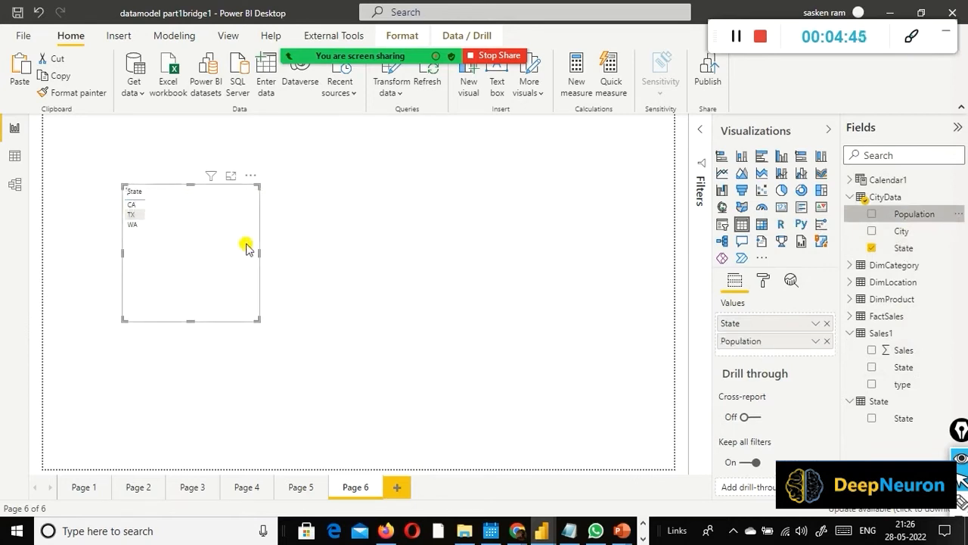
pyautogui.moveTo(259, 257); pyautogui.dragTo(321, 261)
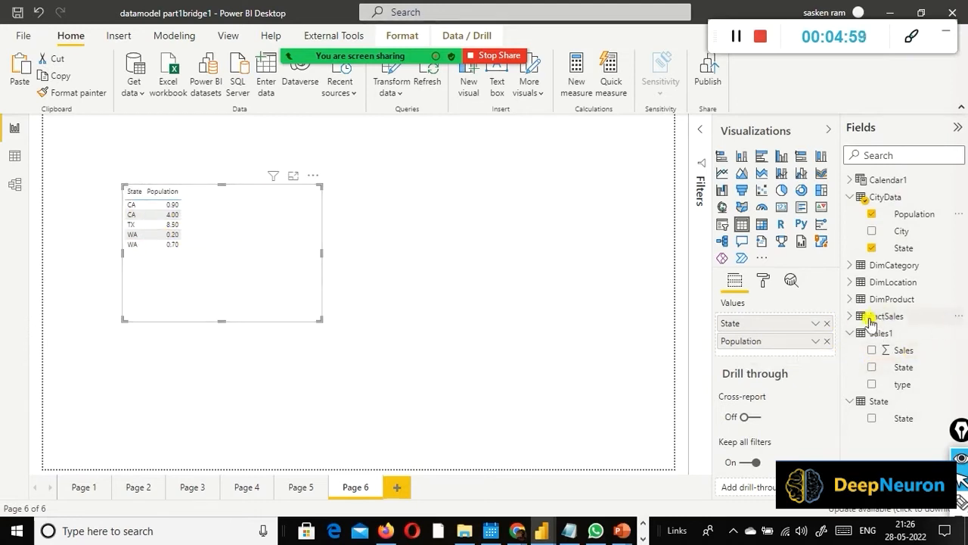
pyautogui.moveTo(900, 351); pyautogui.dragTo(240, 200)
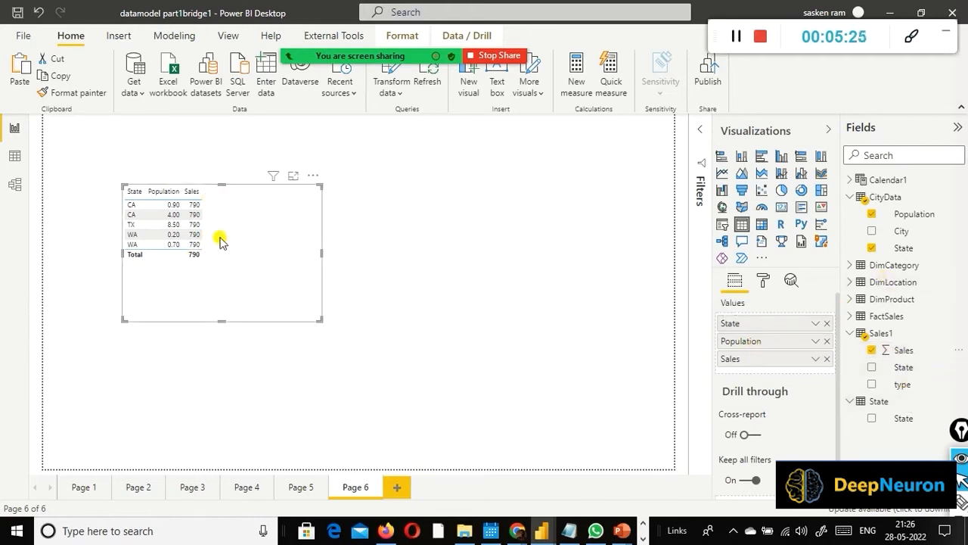
# Step: Compare the Sales values per State in the Sales1 table data with the Sales column of the report's table visual
pyautogui.click(14, 155)
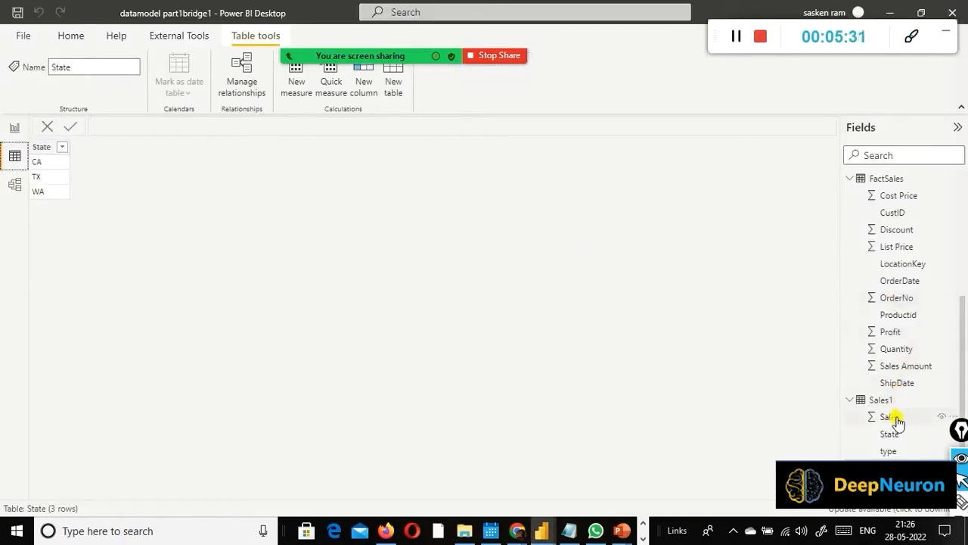
pyautogui.click(879, 399)
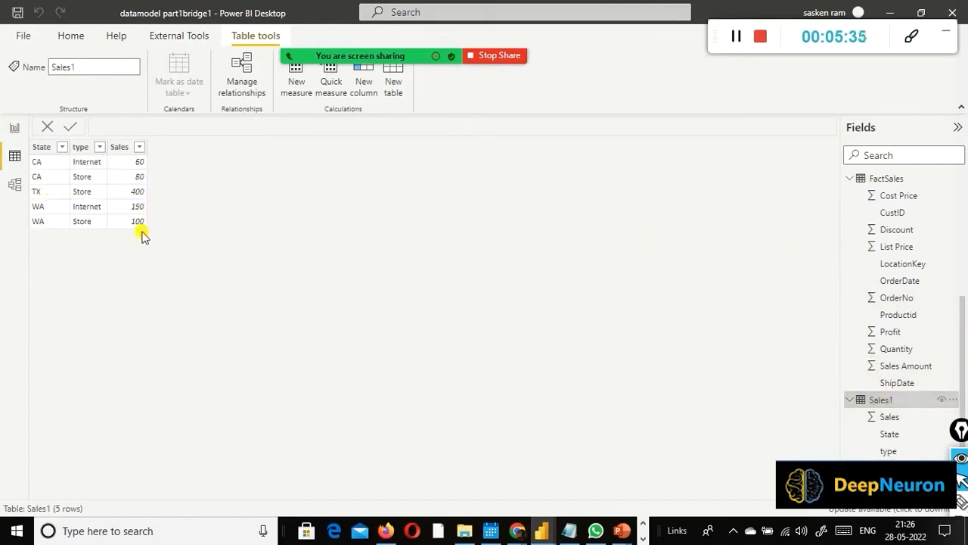
pyautogui.click(13, 129)
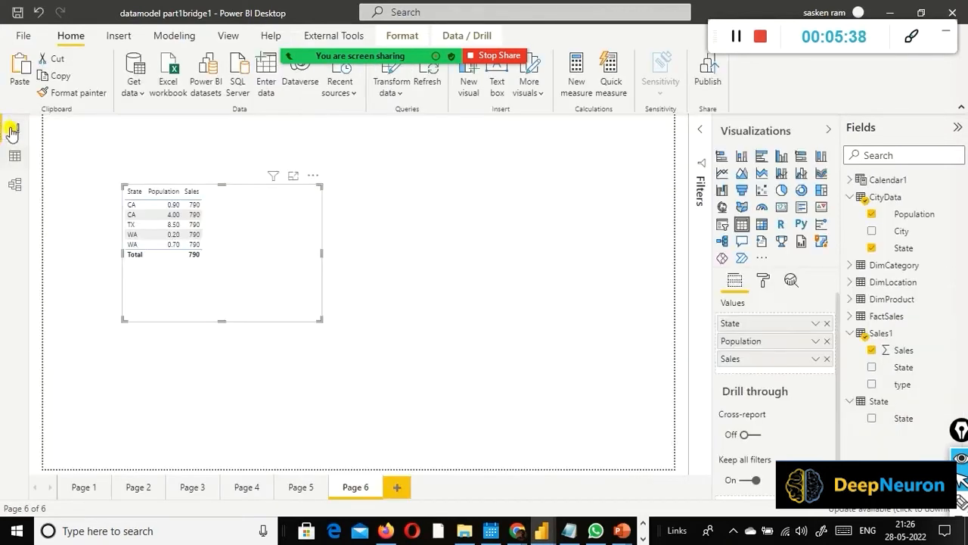
pyautogui.click(15, 156)
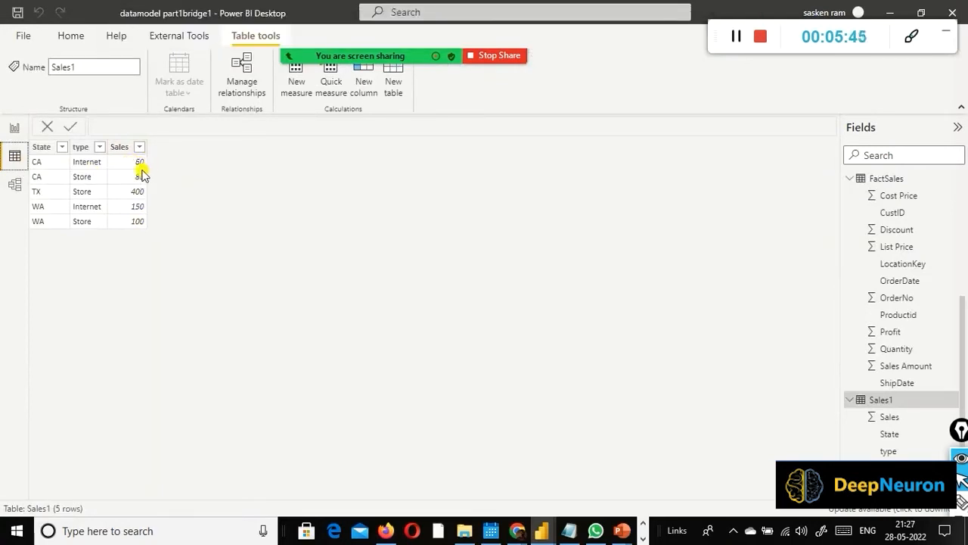
pyautogui.click(15, 130)
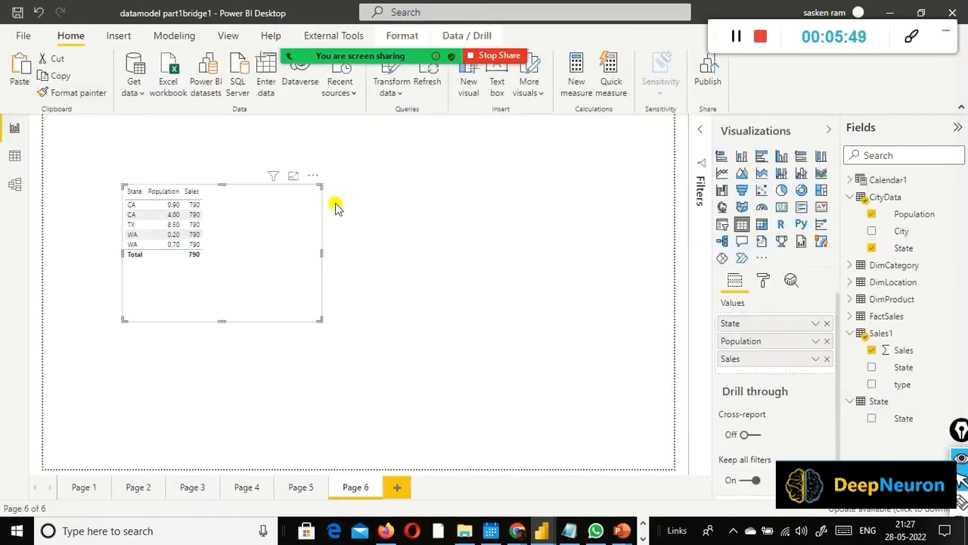
# Step: Create a measure Total Sales = sum(FactSales[Sales Amount]) with no visual selected
pyautogui.click(413, 243)
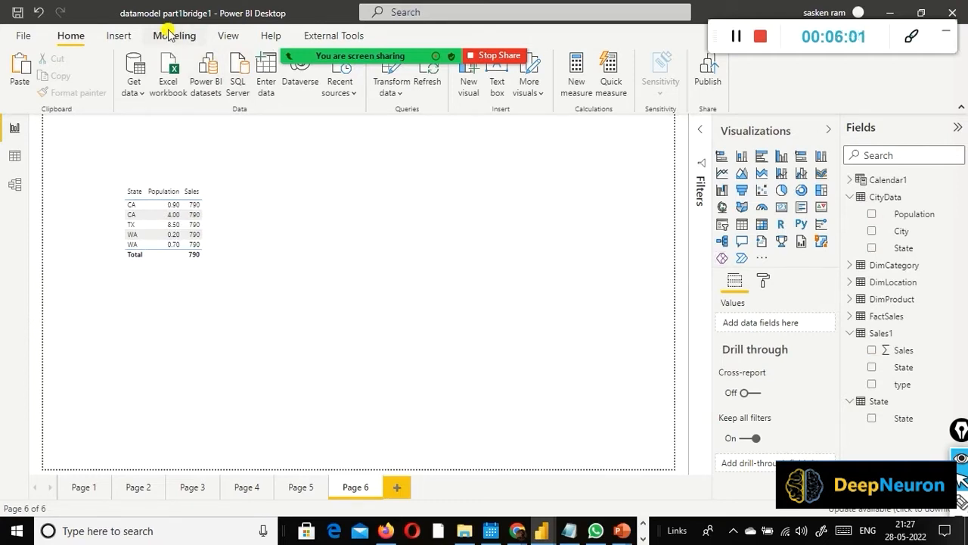
pyautogui.click(575, 95)
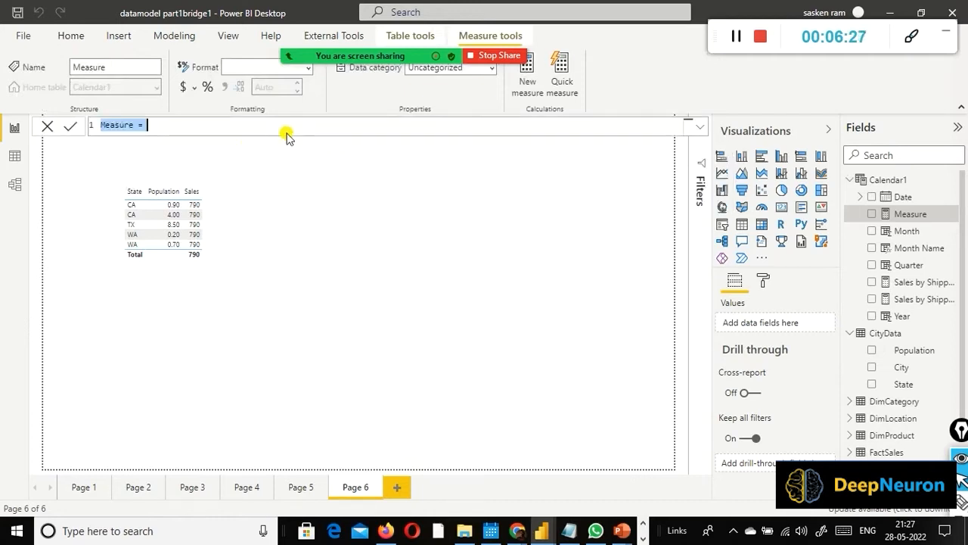
pyautogui.write('Total Sales =')
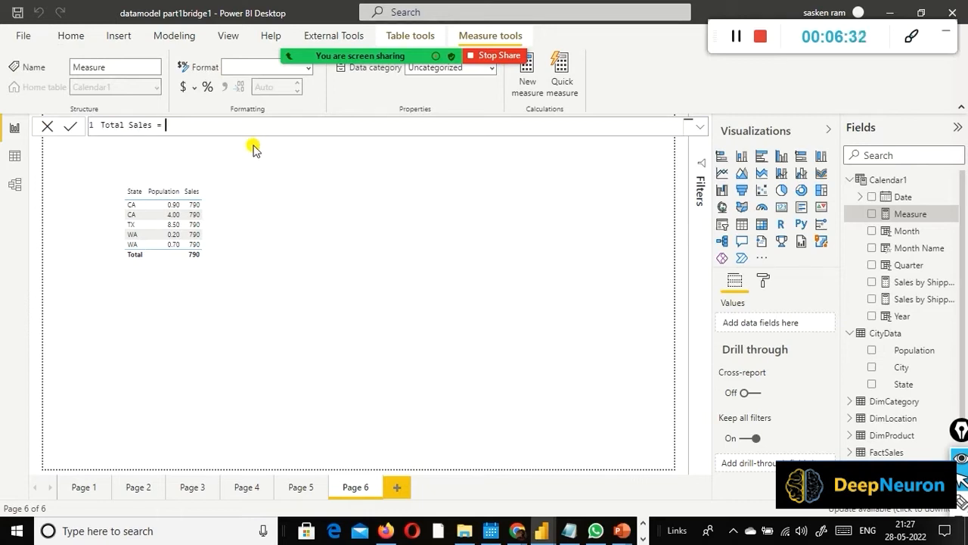
pyautogui.write(' sm(')
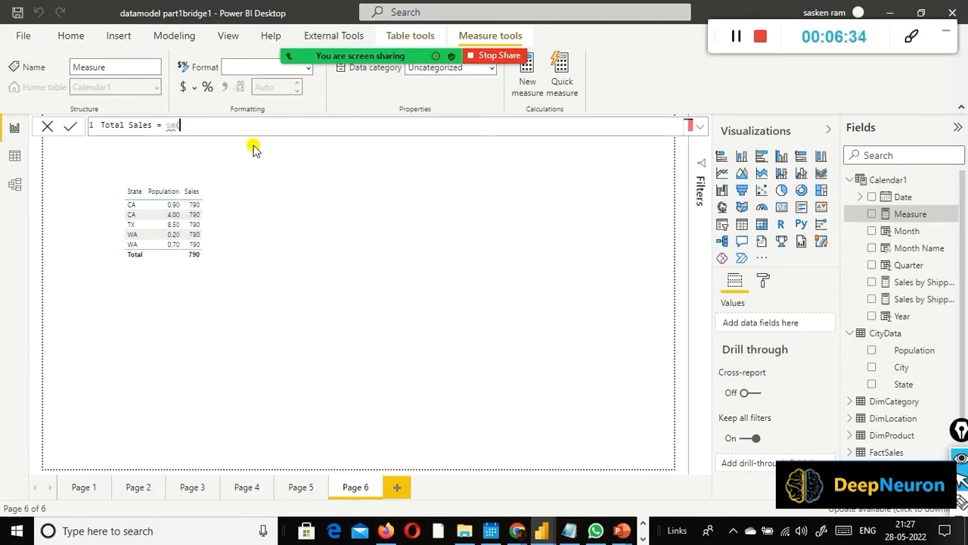
pyautogui.press('BackSpace')
pyautogui.press('BackSpace')
pyautogui.write('um')
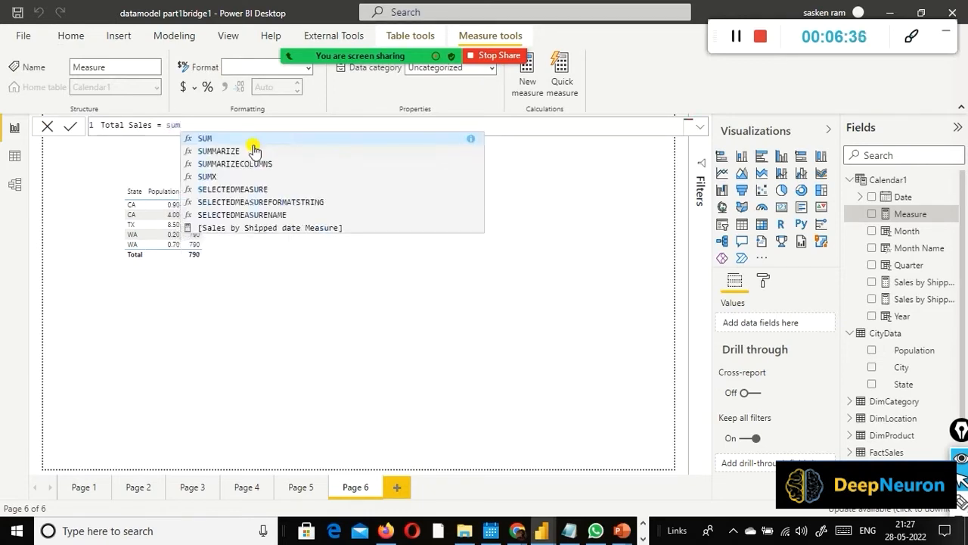
pyautogui.write('(sales')
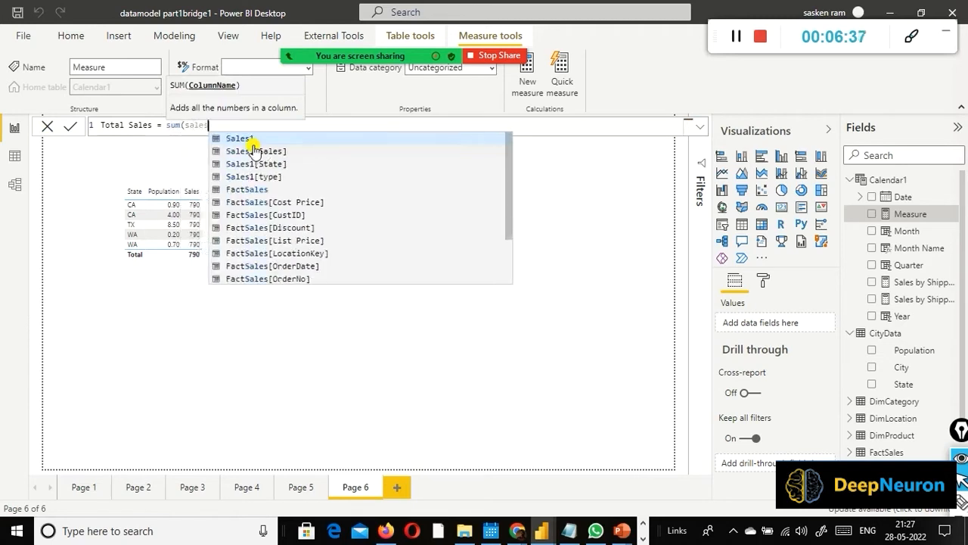
pyautogui.write(' am')
pyautogui.press('Tab')
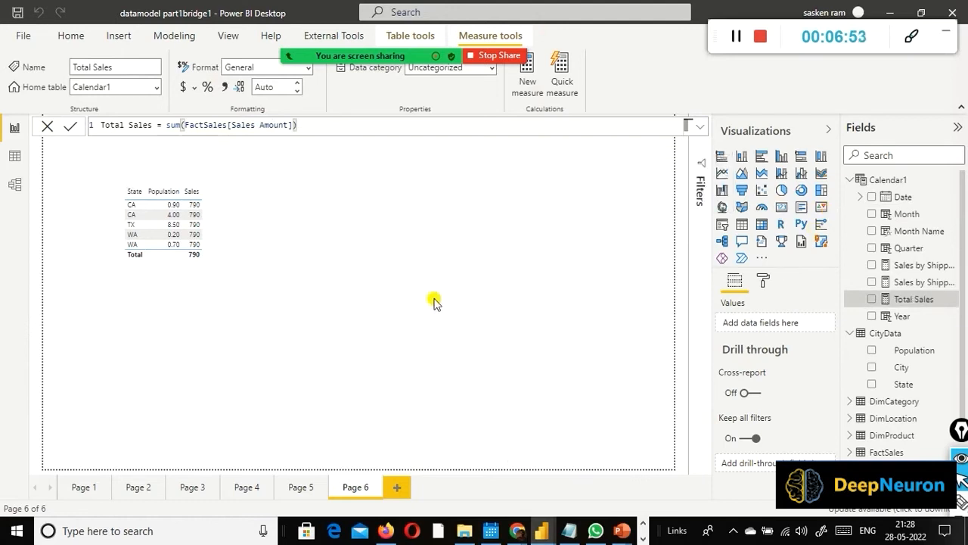
pyautogui.click(350, 170)
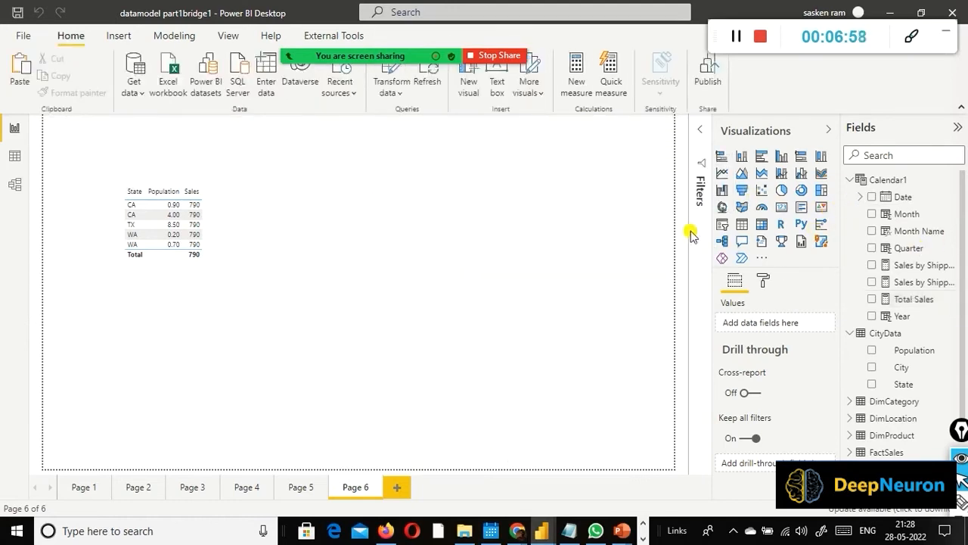
# Step: Place a second table visual to the right of the State table and add the Total Sales measure to it
pyautogui.click(742, 224)
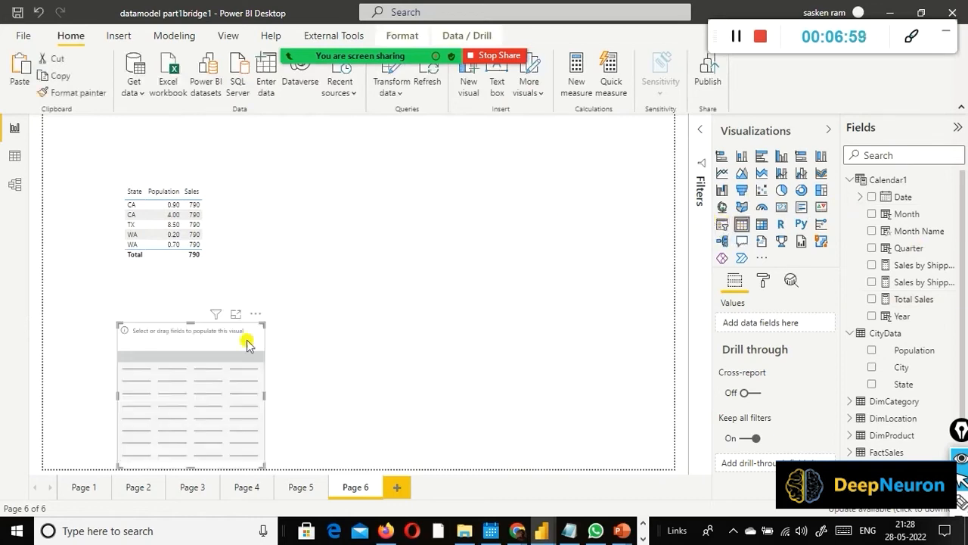
pyautogui.moveTo(222, 339); pyautogui.dragTo(467, 180)
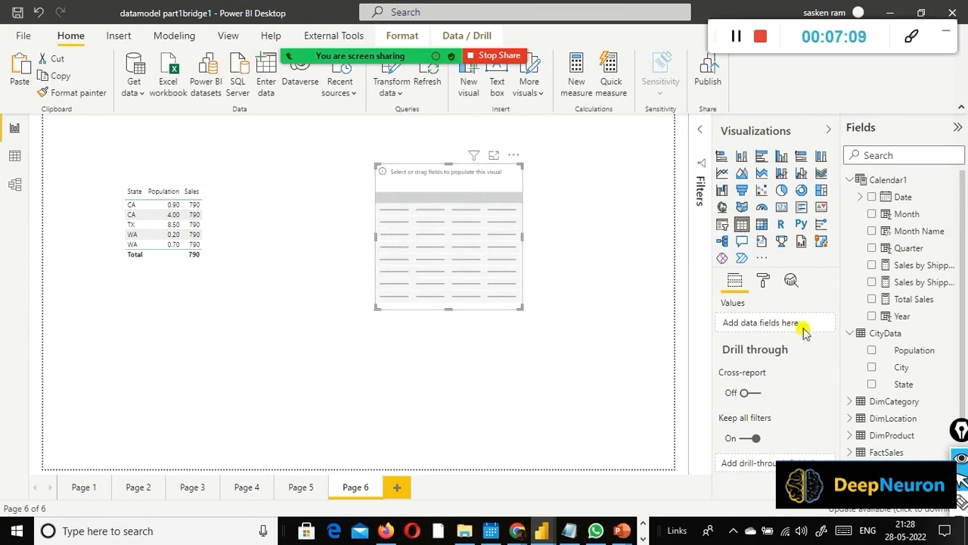
pyautogui.scroll(-2, 868, 348)
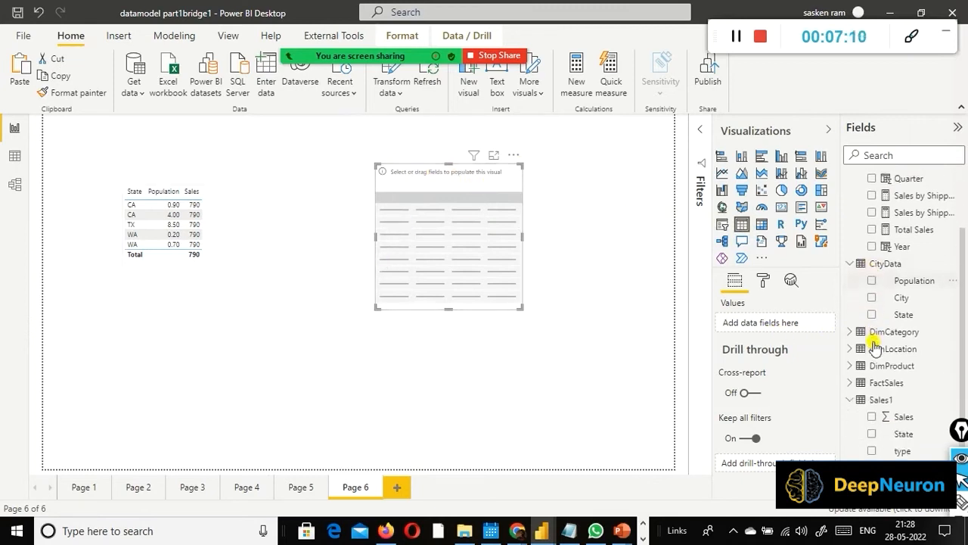
pyautogui.click(850, 383)
pyautogui.scroll(-4, 892, 372)
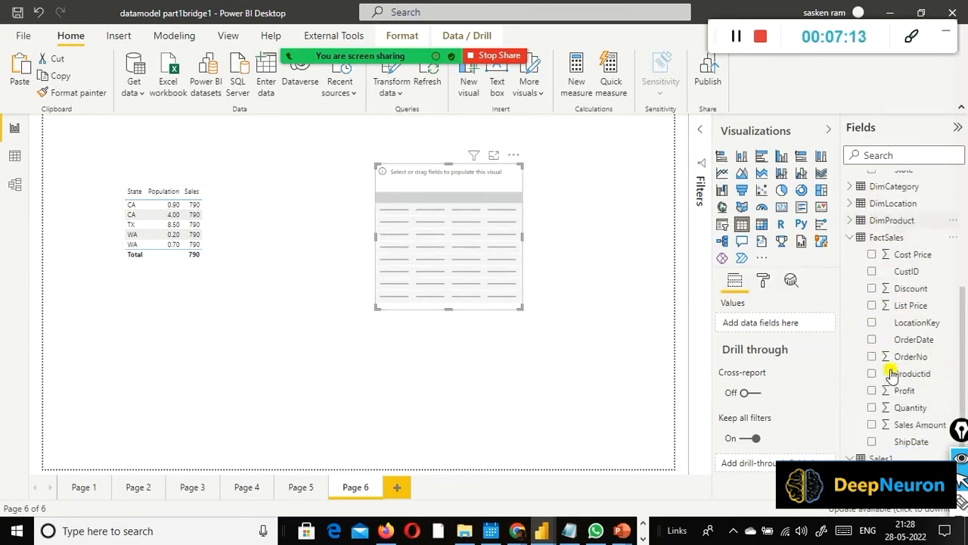
pyautogui.scroll(7, 893, 372)
pyautogui.scroll(-4, 891, 352)
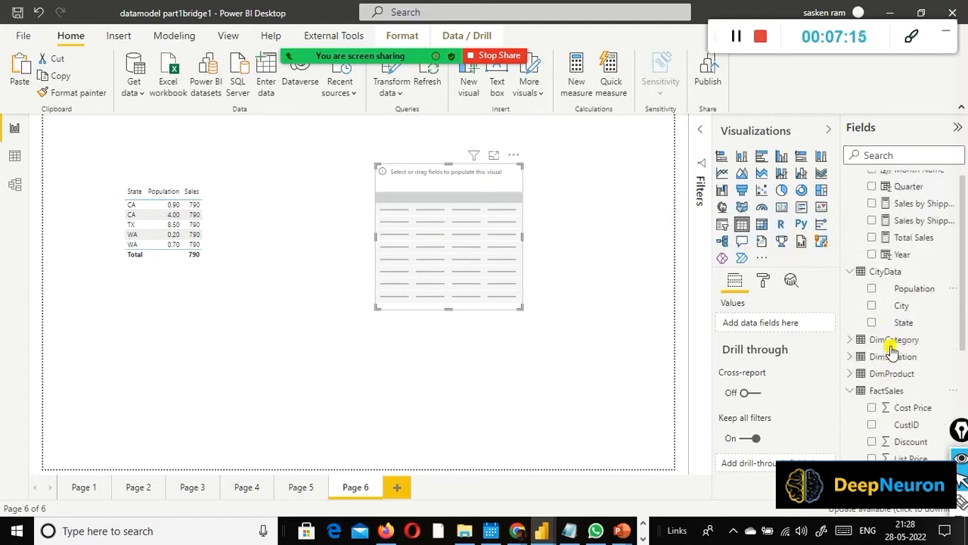
pyautogui.scroll(4, 893, 351)
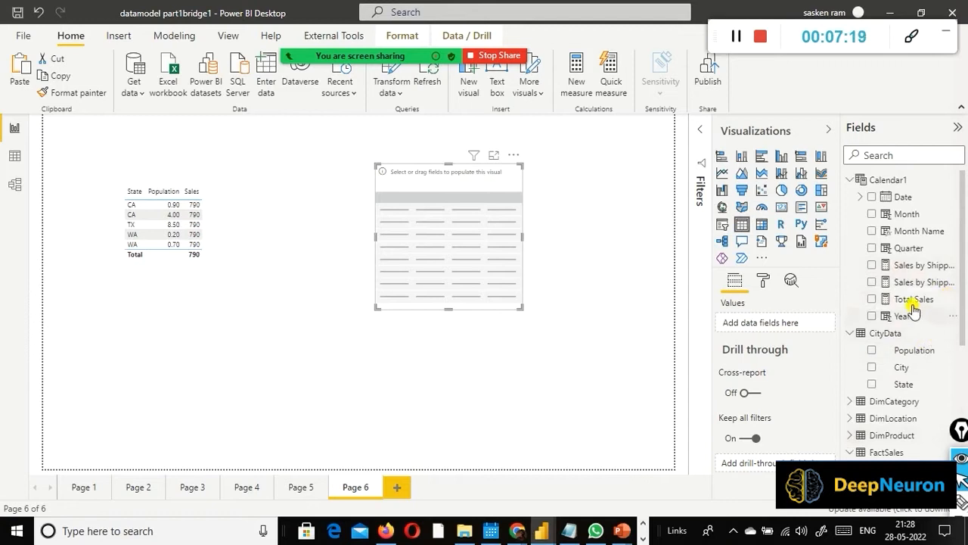
pyautogui.moveTo(911, 300); pyautogui.dragTo(454, 229)
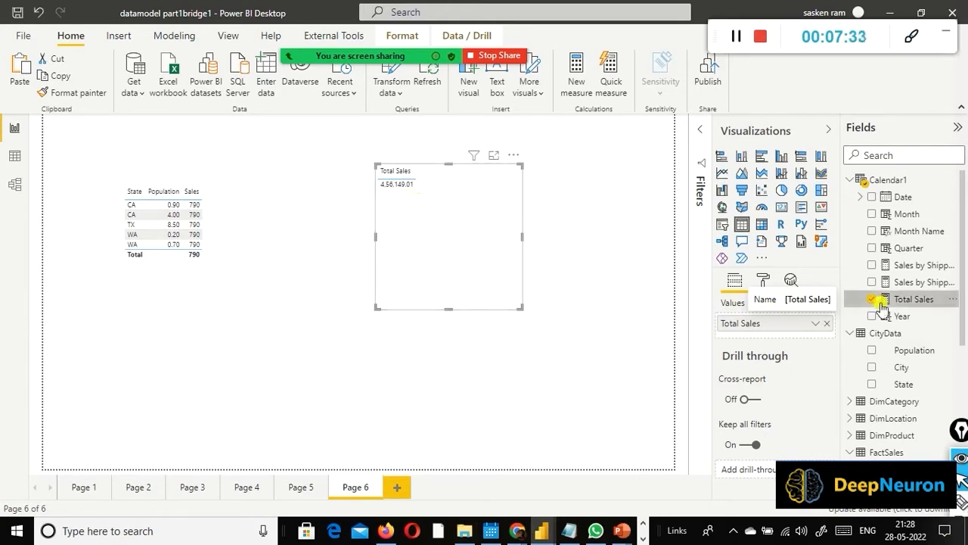
# Step: Add DimCategory's Category to the second table visual as the column before Total Sales and shorten the visual
pyautogui.scroll(-3, 921, 279)
pyautogui.scroll(-1, 921, 279)
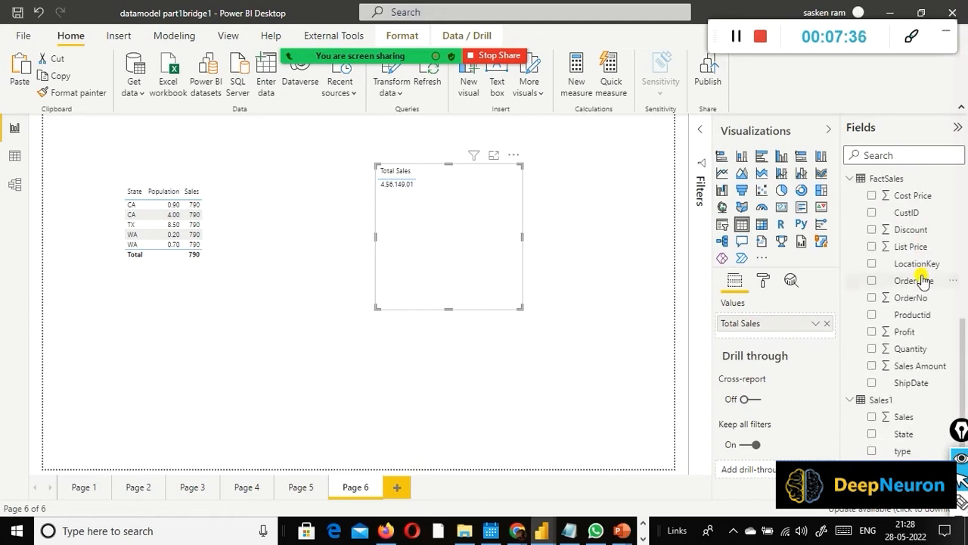
pyautogui.scroll(5, 930, 277)
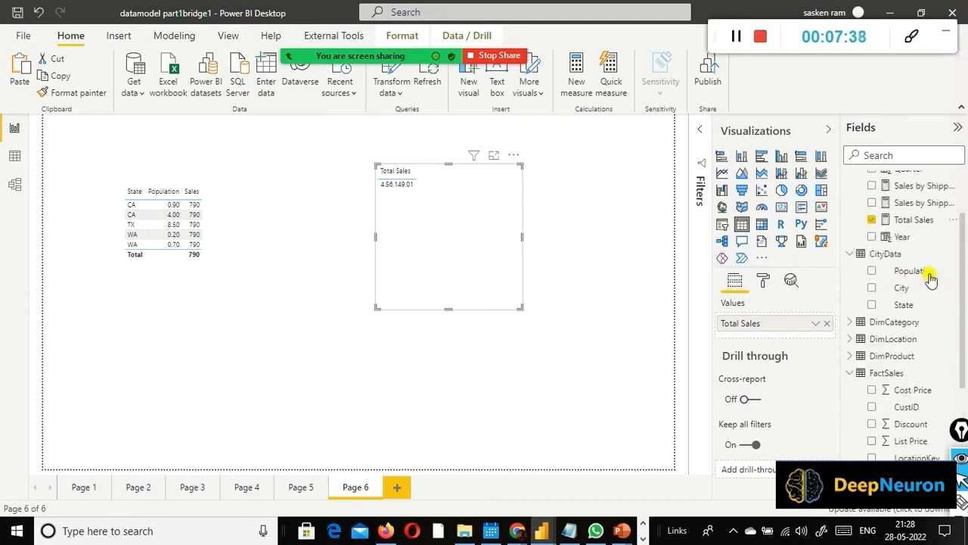
pyautogui.scroll(1, 929, 276)
pyautogui.click(853, 370)
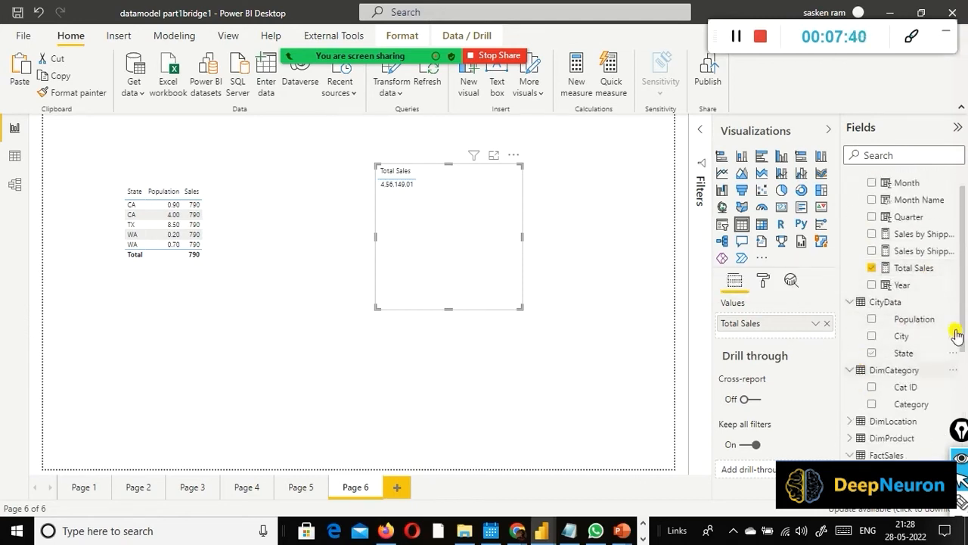
pyautogui.scroll(-2, 953, 333)
pyautogui.moveTo(904, 310); pyautogui.dragTo(409, 209)
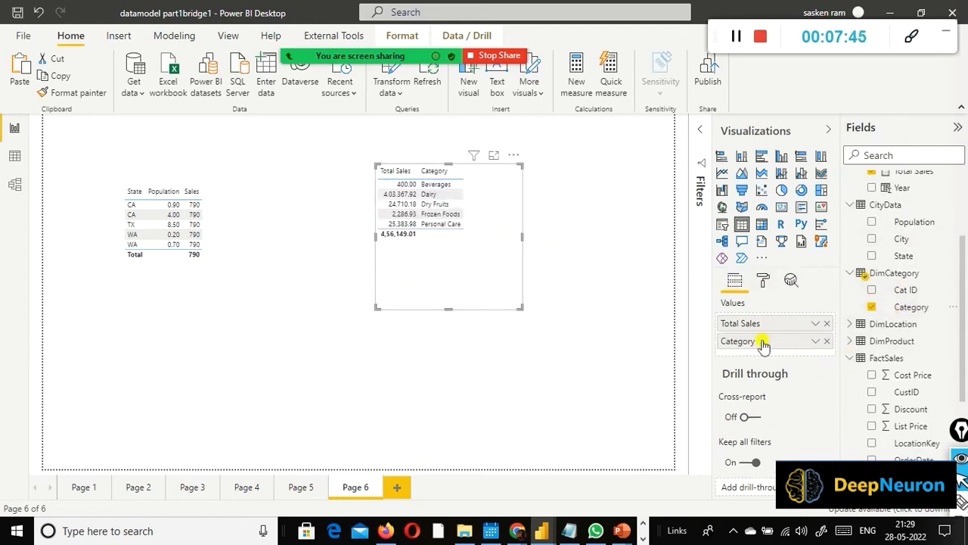
pyautogui.moveTo(760, 341)
pyautogui.mouseDown()
pyautogui.moveTo(773, 321)
pyautogui.moveTo(763, 329)
pyautogui.mouseUp()
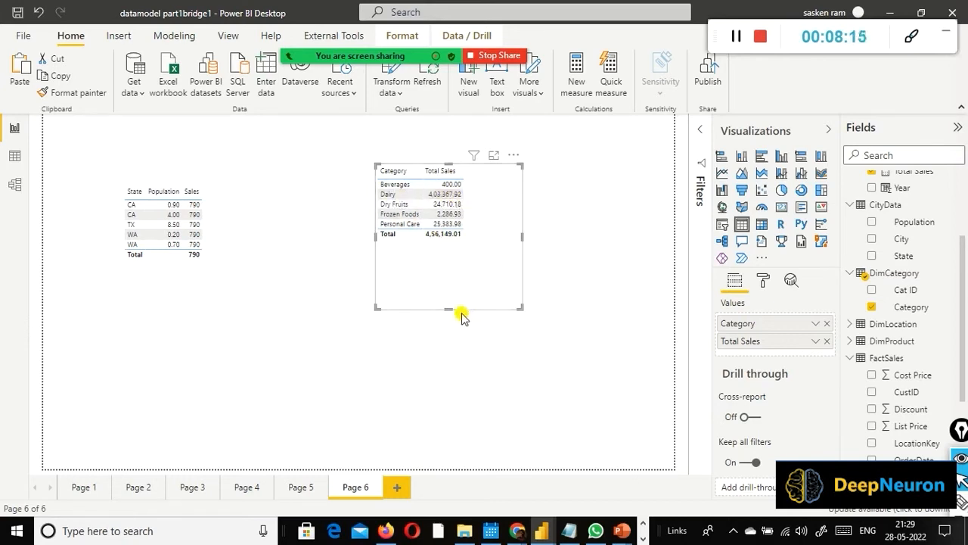
pyautogui.moveTo(454, 286)
pyautogui.mouseDown()
pyautogui.moveTo(459, 261)
pyautogui.moveTo(462, 269)
pyautogui.mouseUp()
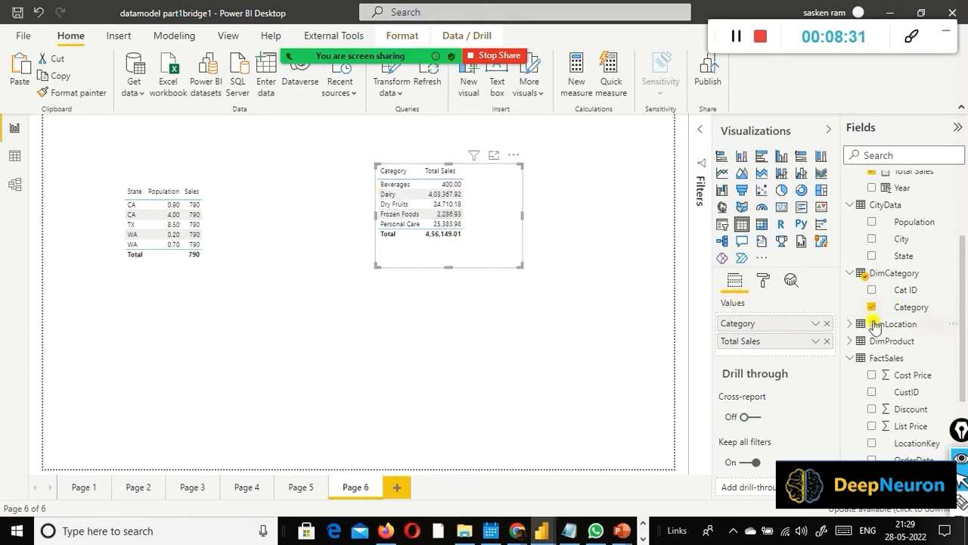
# Step: Mark the visual's Category column and the DimCategory fields with red rectangles, and look through the DimLocation and FactSales fields
pyautogui.click(862, 325)
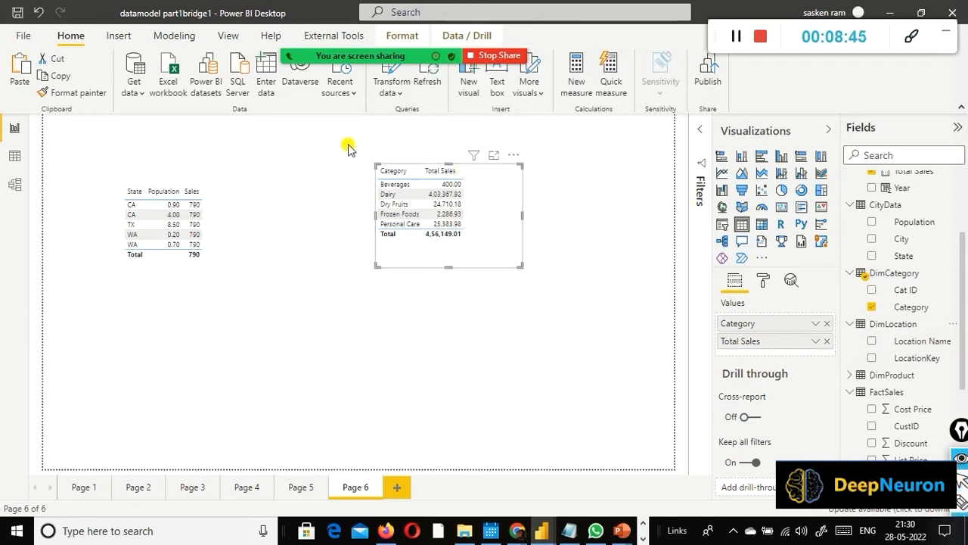
pyautogui.moveTo(348, 143)
pyautogui.mouseDown()
pyautogui.moveTo(372, 280)
pyautogui.moveTo(460, 281)
pyautogui.moveTo(422, 269)
pyautogui.mouseUp()
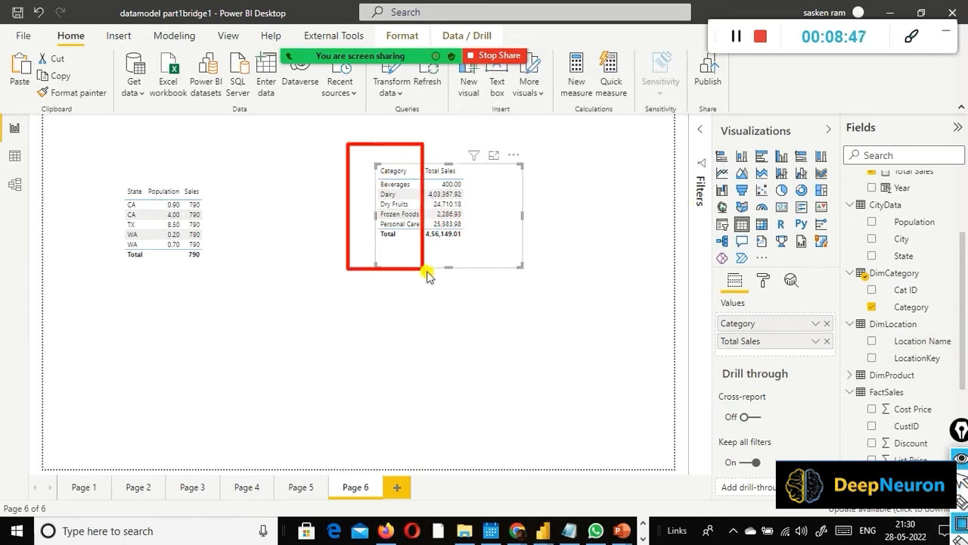
pyautogui.moveTo(837, 255); pyautogui.dragTo(945, 315)
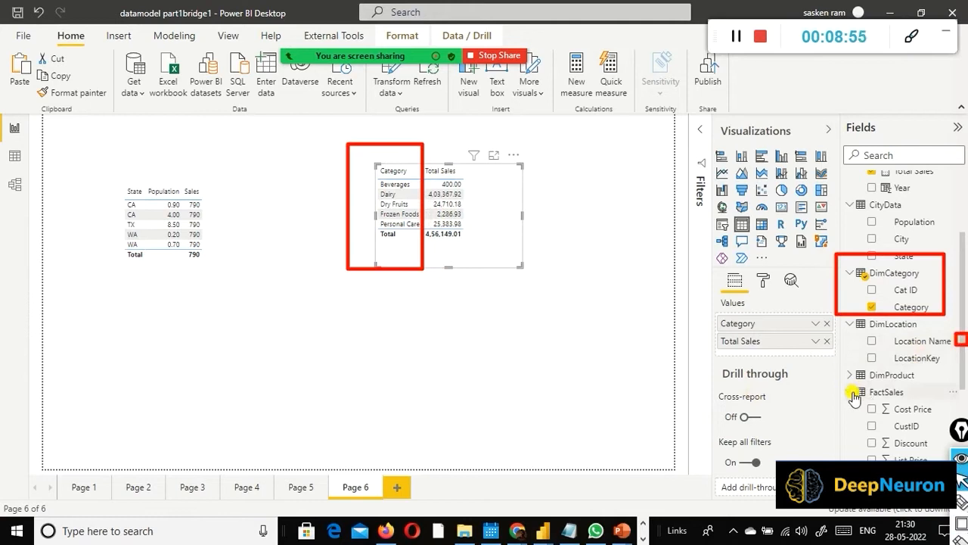
pyautogui.scroll(-3, 888, 393)
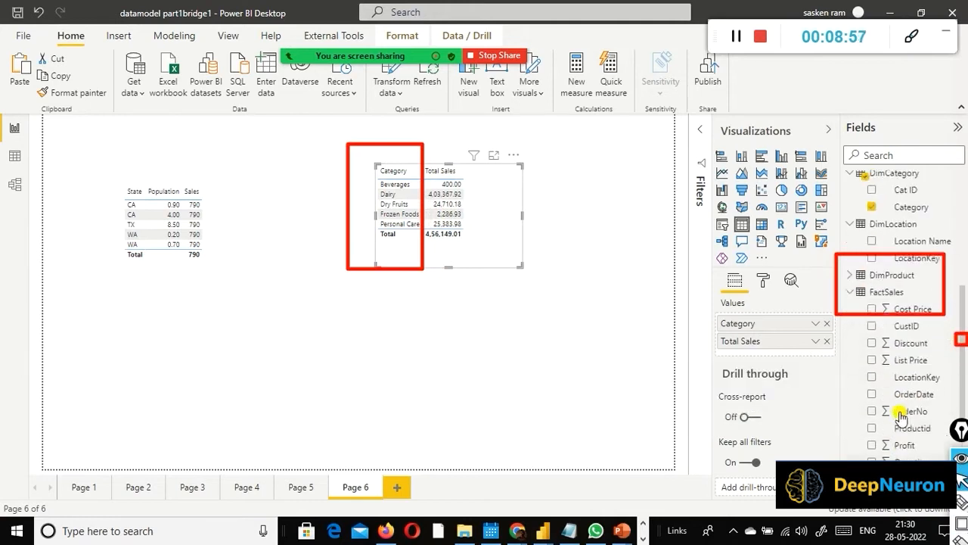
pyautogui.scroll(1, 900, 416)
pyautogui.scroll(-2, 902, 457)
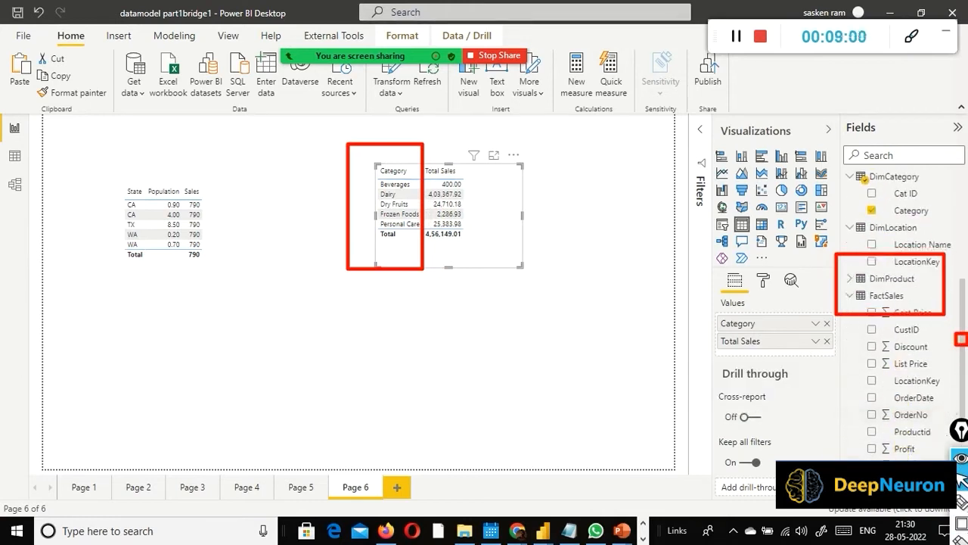
pyautogui.scroll(2, 954, 398)
pyautogui.scroll(-3, 955, 399)
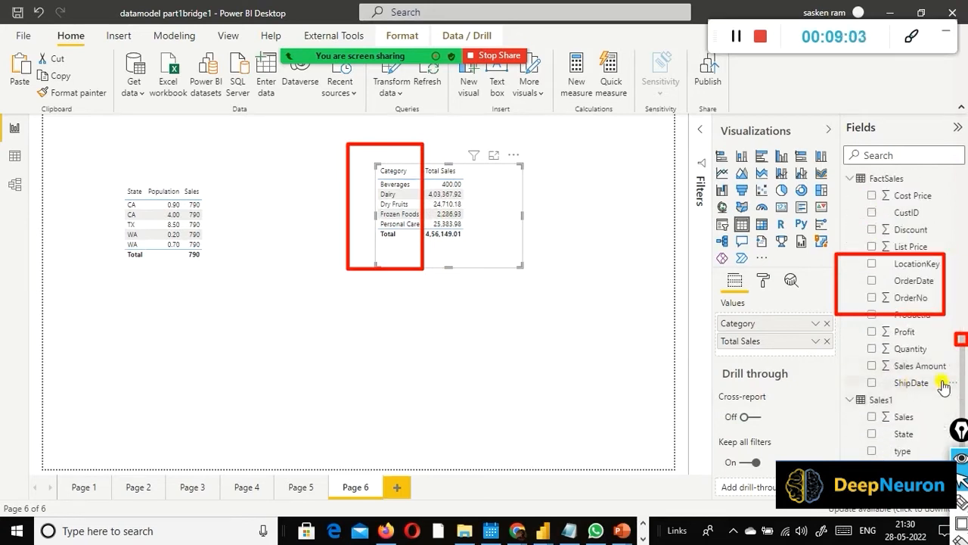
# Step: Look through the CityData, DimCategory and FactSales fields, and examine the DimCategory–DimProduct–FactSales relationships in the model diagram
pyautogui.scroll(4, 892, 386)
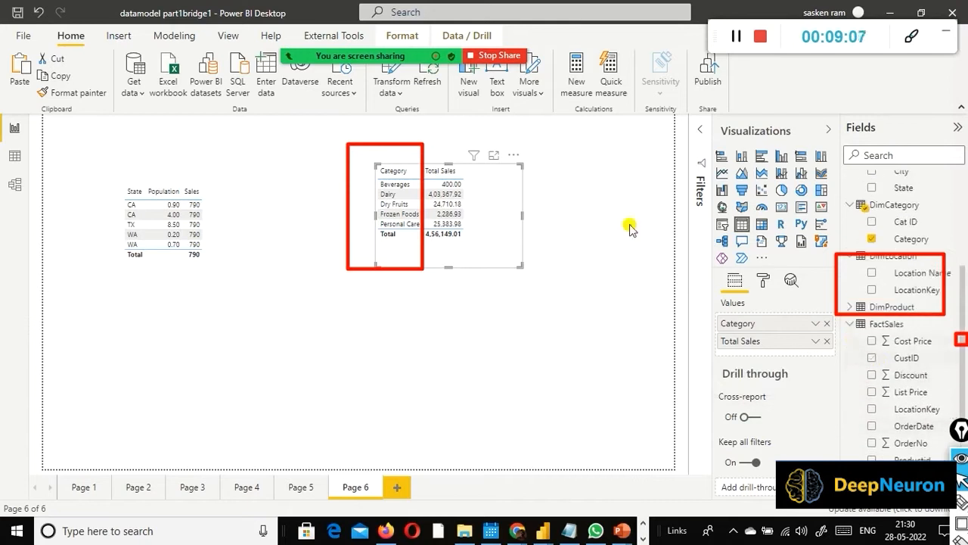
pyautogui.scroll(5, 919, 306)
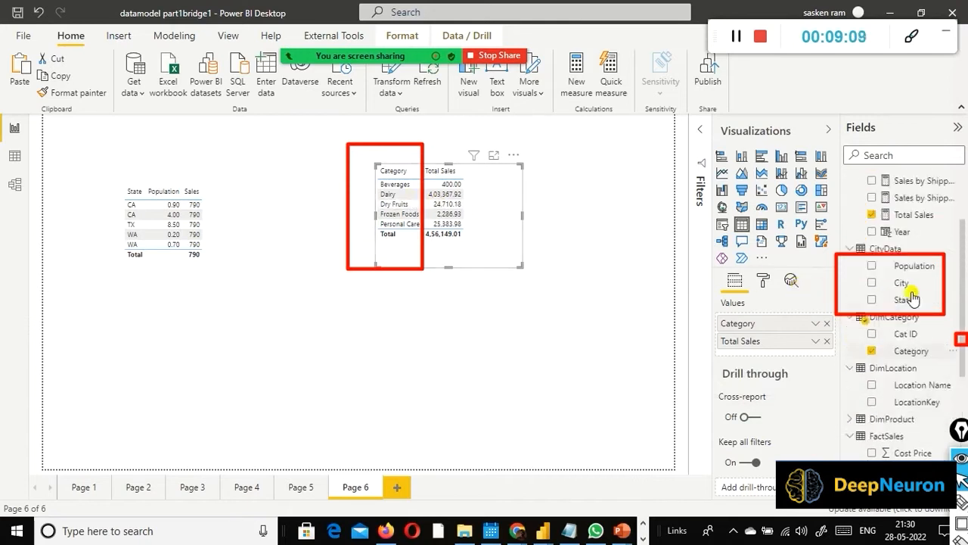
pyautogui.scroll(-3, 921, 308)
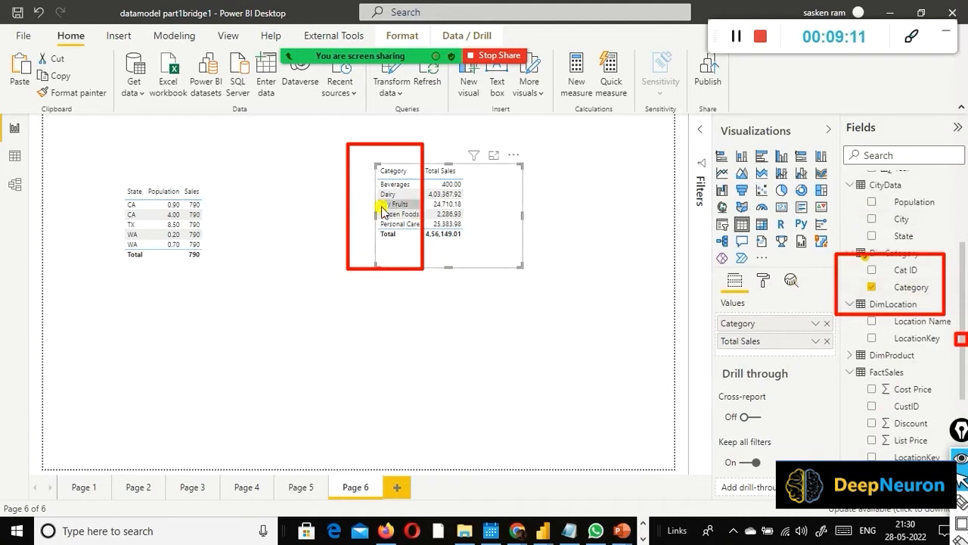
pyautogui.click(13, 185)
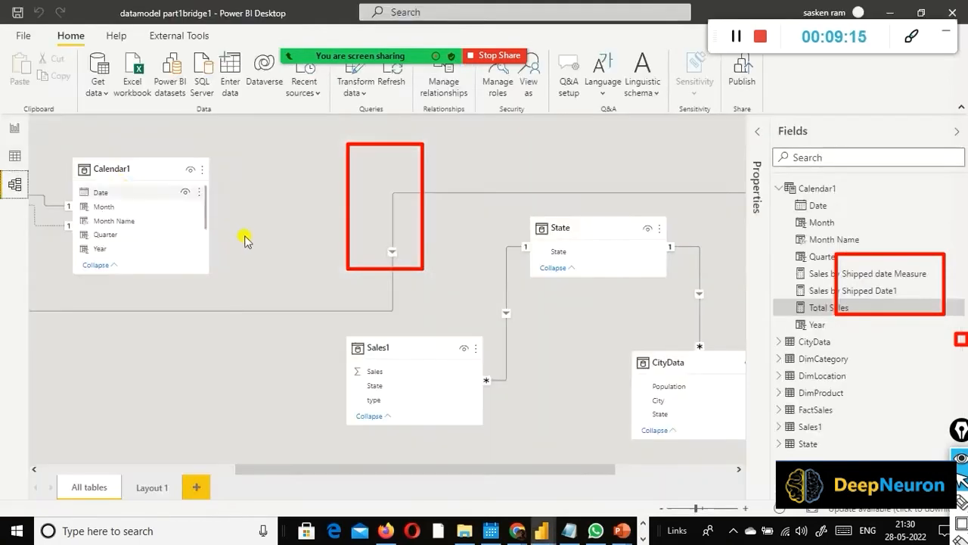
pyautogui.click(145, 468)
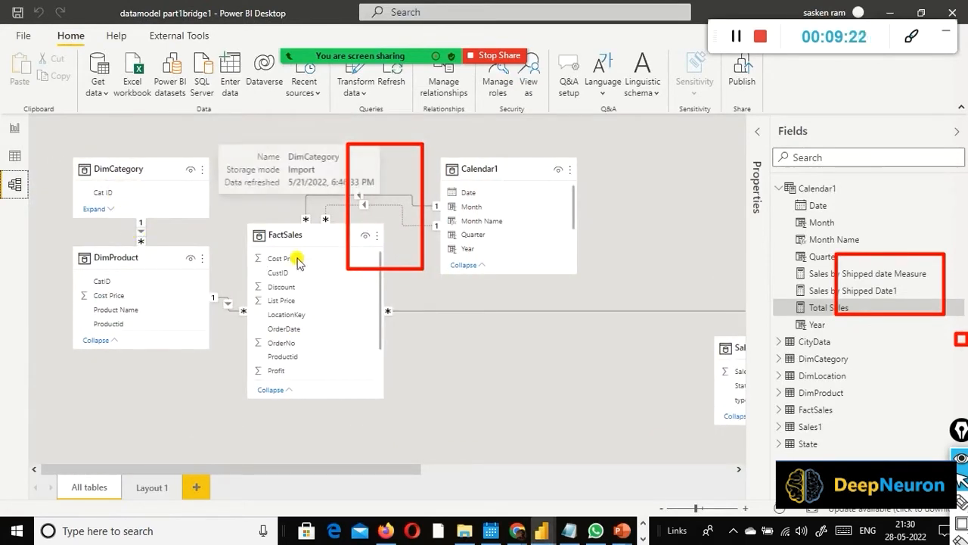
pyautogui.scroll(-3, 296, 360)
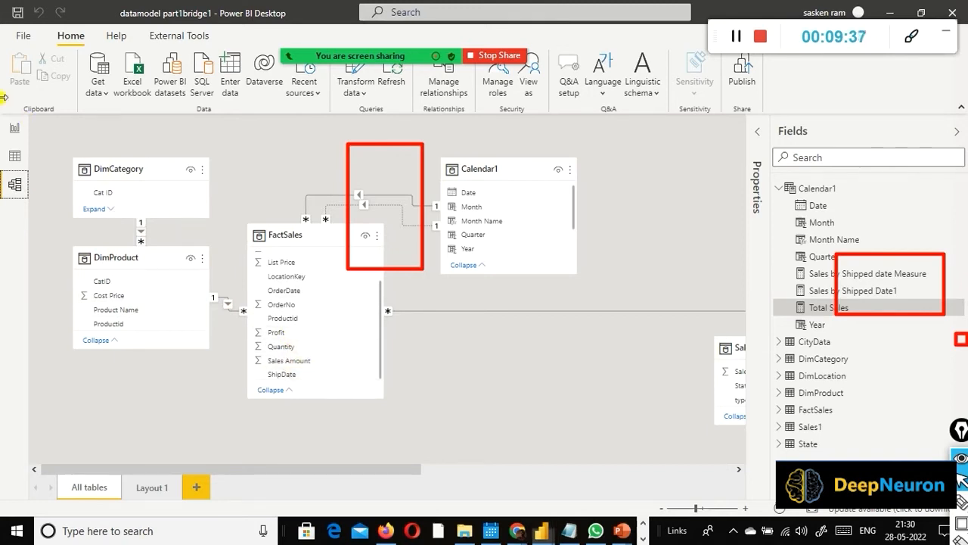
pyautogui.click(15, 135)
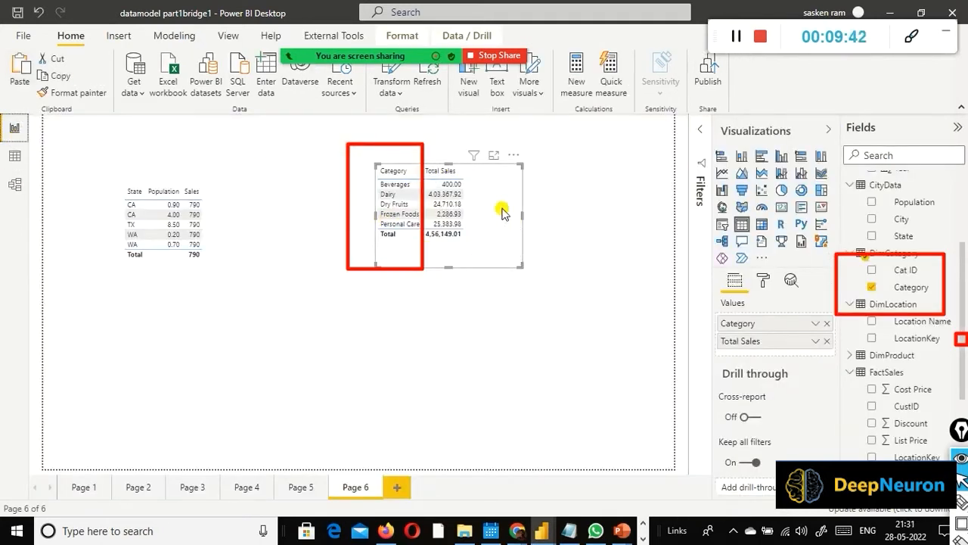
# Step: Mark the State table's State and Population columns, the CityData fields and Sales1's Sales with red rectangles, and collapse the FactSales fields
pyautogui.moveTo(492, 138)
pyautogui.mouseDown()
pyautogui.moveTo(493, 278)
pyautogui.moveTo(420, 278)
pyautogui.mouseUp()
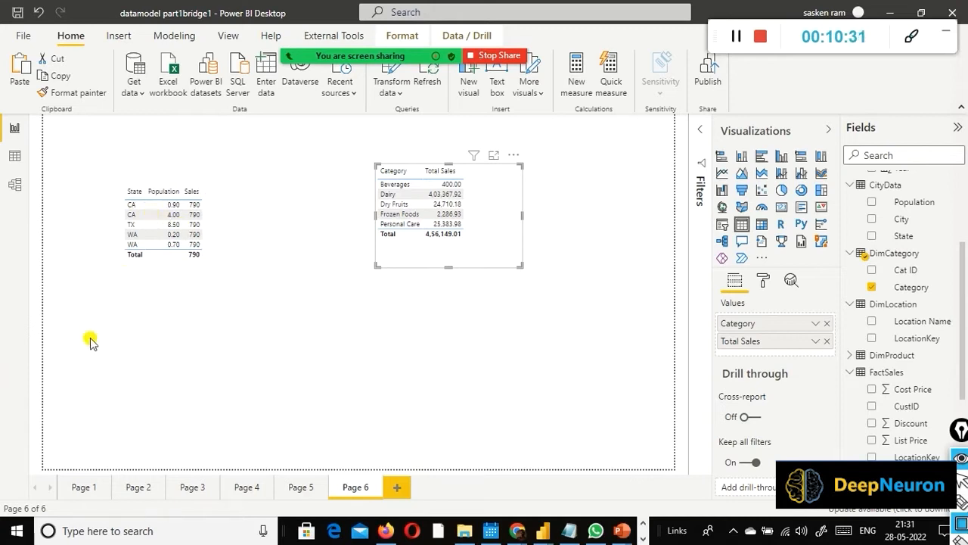
pyautogui.moveTo(107, 158)
pyautogui.mouseDown()
pyautogui.moveTo(173, 301)
pyautogui.moveTo(186, 296)
pyautogui.moveTo(185, 275)
pyautogui.mouseUp()
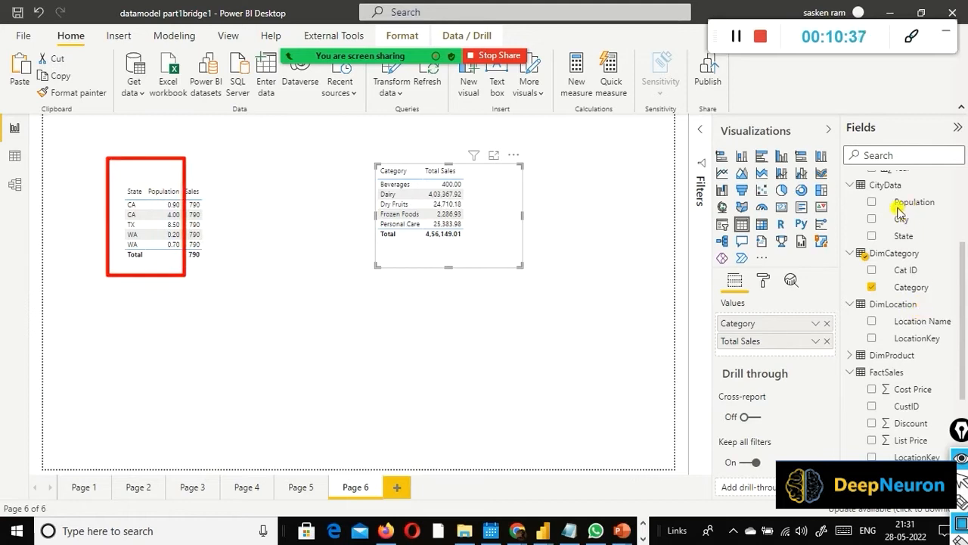
pyautogui.moveTo(892, 238); pyautogui.dragTo(953, 248)
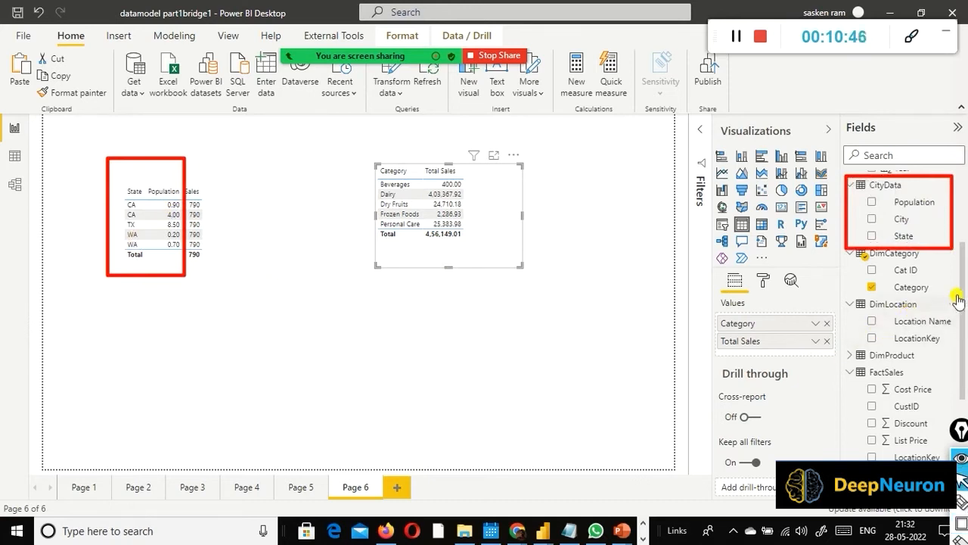
pyautogui.click(852, 372)
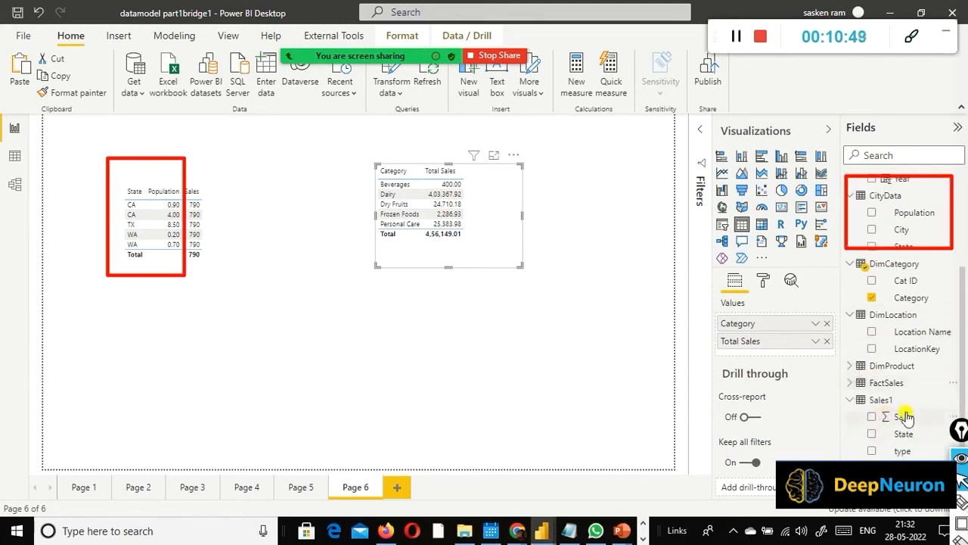
pyautogui.moveTo(915, 382); pyautogui.dragTo(836, 409)
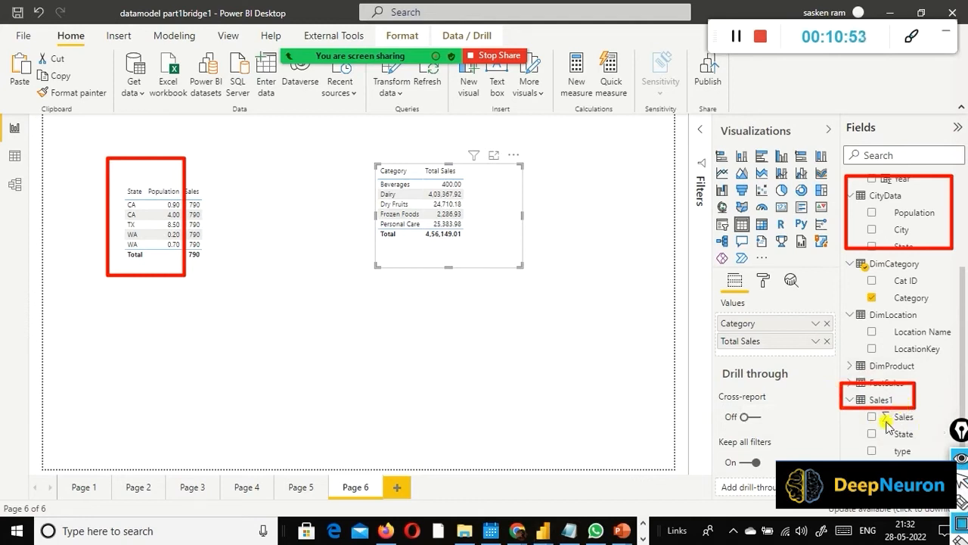
pyautogui.moveTo(837, 383)
pyautogui.mouseDown()
pyautogui.moveTo(842, 410)
pyautogui.moveTo(926, 429)
pyautogui.mouseUp()
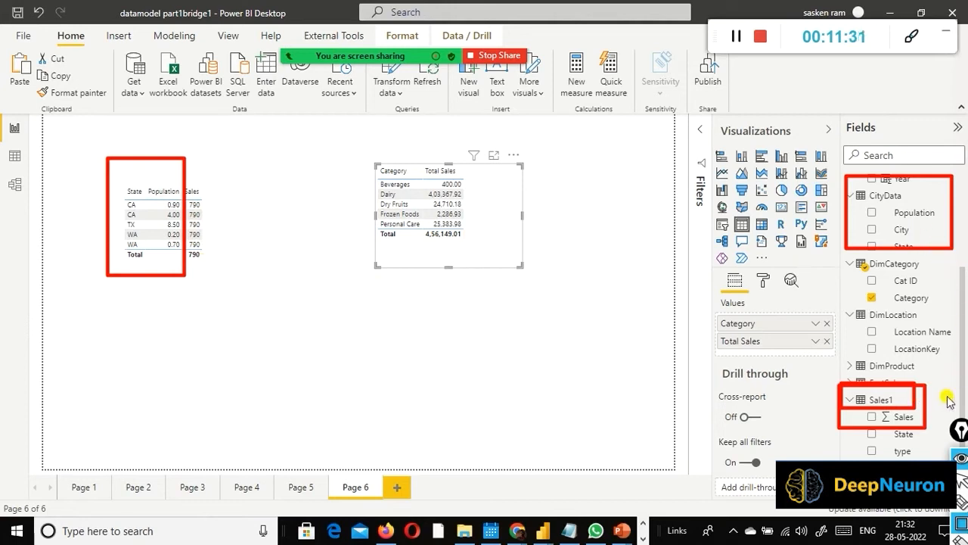
# Step: Show the State bridge table in the model diagram, draw red arrows both ways between Sales1 and CityData, and clear all markings
pyautogui.click(14, 187)
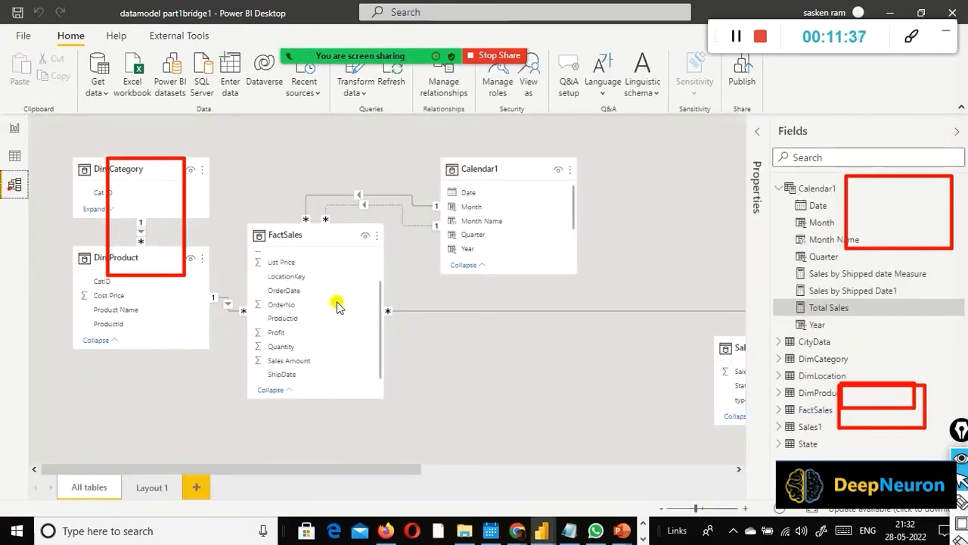
pyautogui.moveTo(347, 469); pyautogui.dragTo(676, 473)
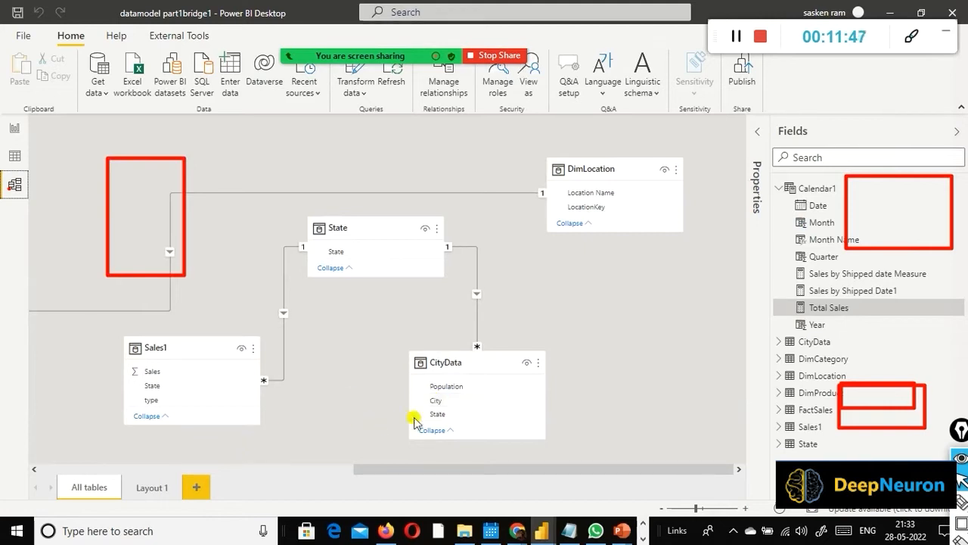
pyautogui.moveTo(388, 227)
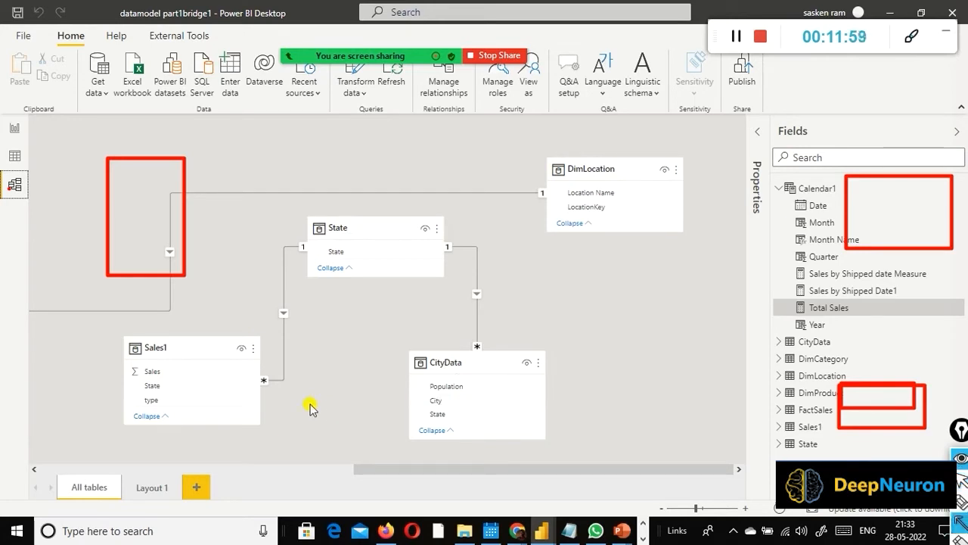
pyautogui.moveTo(264, 396)
pyautogui.mouseDown()
pyautogui.moveTo(392, 401)
pyautogui.moveTo(257, 419)
pyautogui.mouseUp()
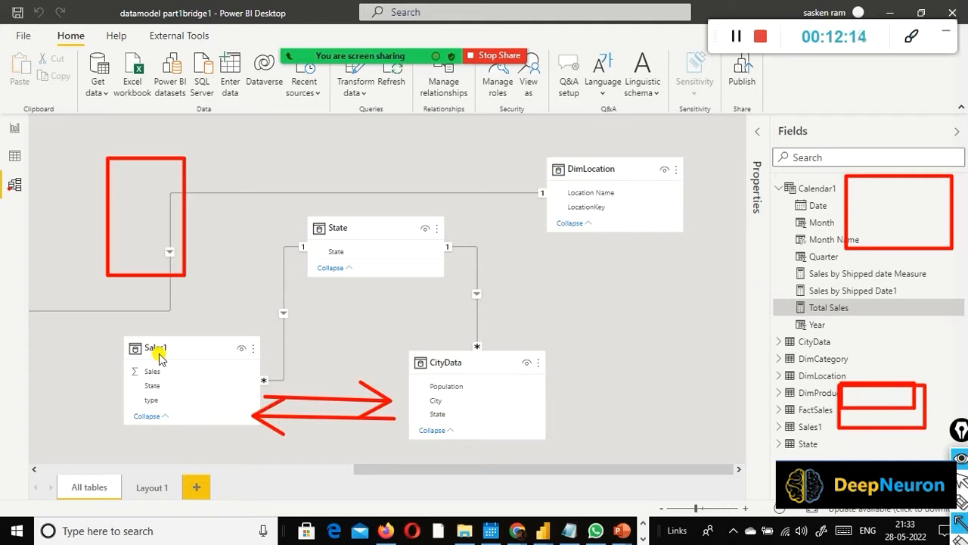
pyautogui.hotkey('ctrl', 'shift', '7')
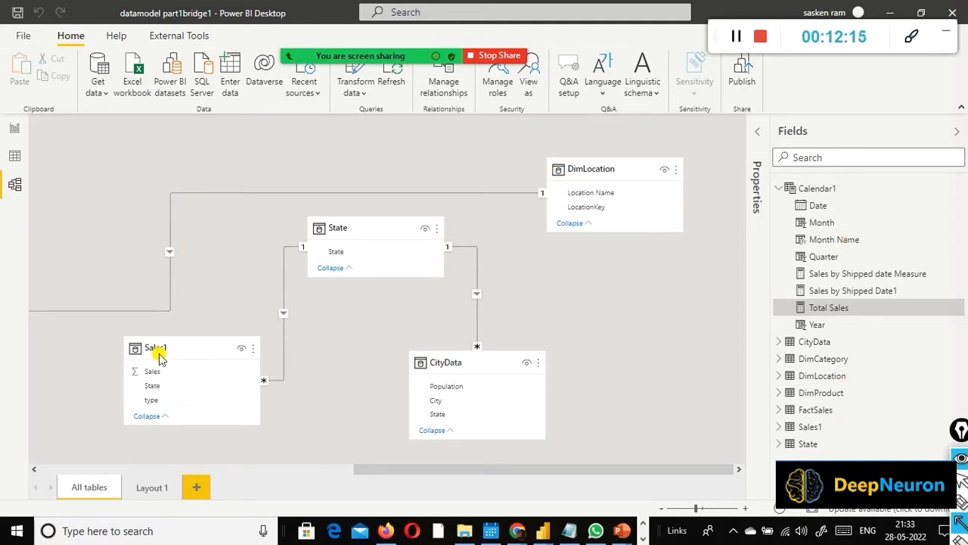
# Step: On the report page, move the Category table up and to the right, and make the State table visual narrower and slightly shorter
pyautogui.click(16, 127)
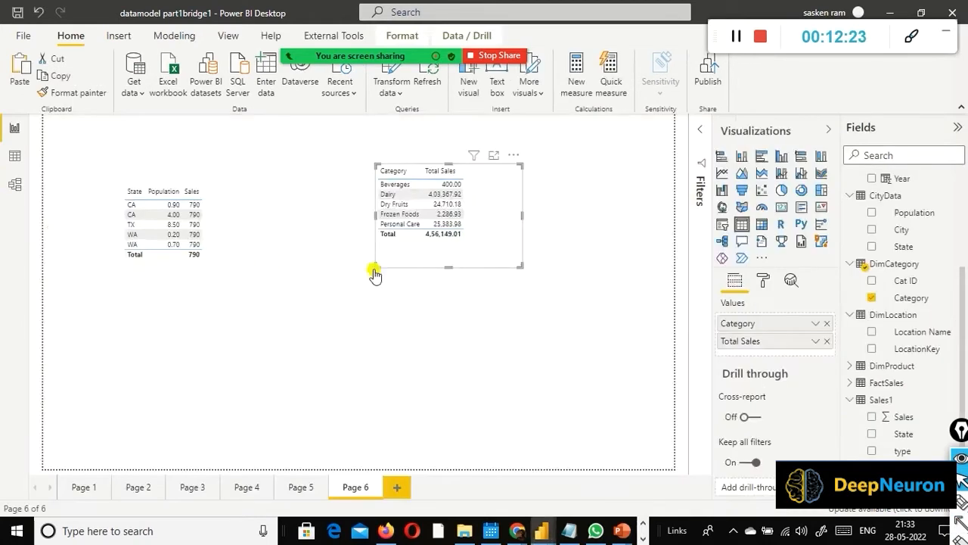
pyautogui.moveTo(477, 266); pyautogui.dragTo(545, 240)
pyautogui.click(316, 315)
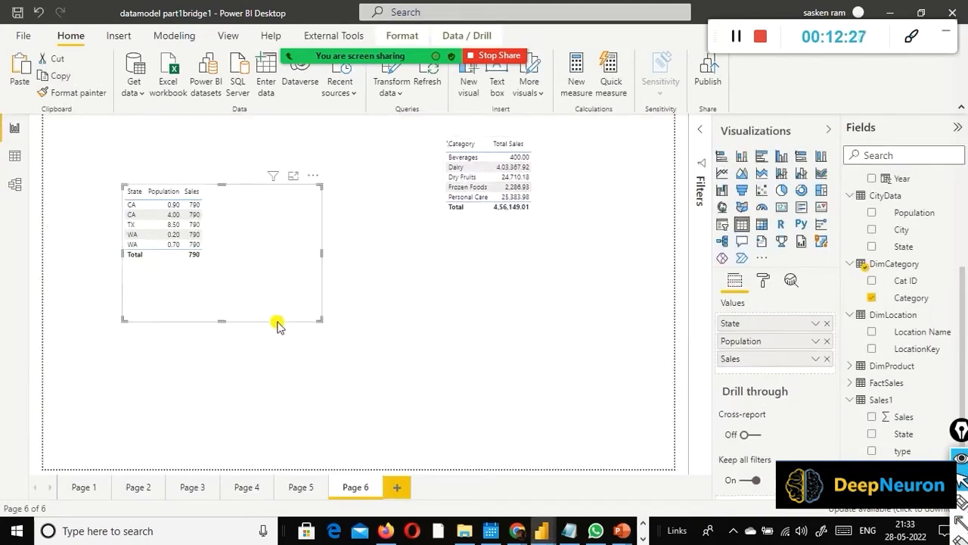
pyautogui.moveTo(315, 319); pyautogui.dragTo(251, 234)
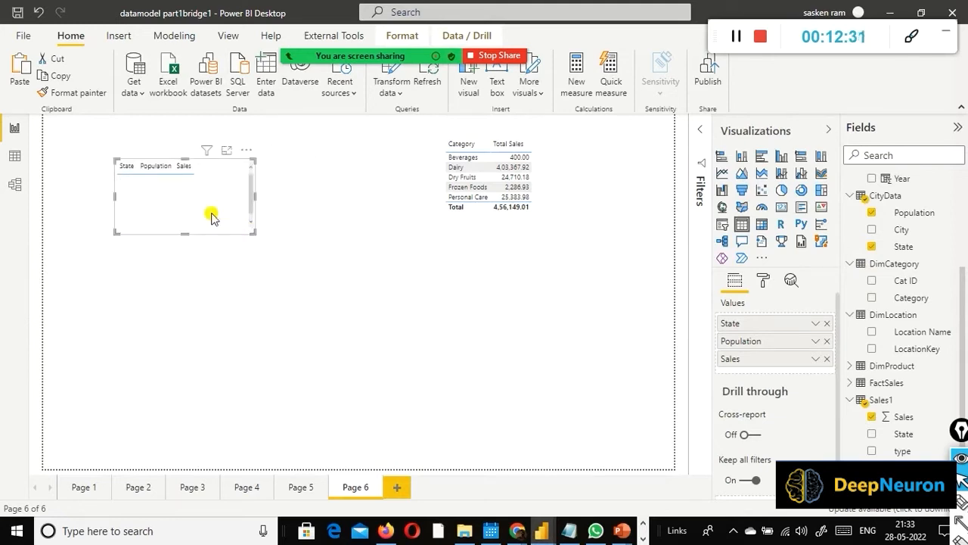
pyautogui.moveTo(182, 235); pyautogui.dragTo(174, 278)
pyautogui.moveTo(208, 244); pyautogui.dragTo(209, 286)
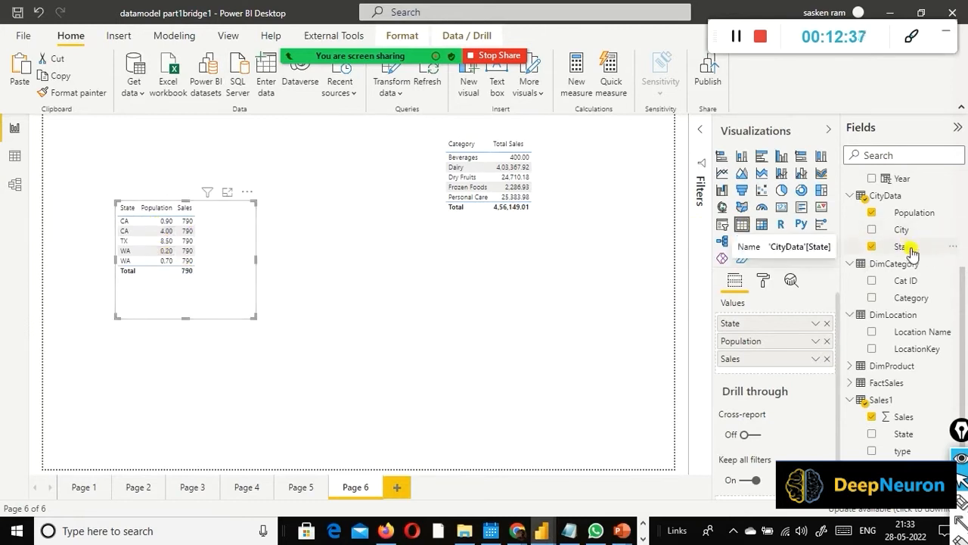
# Step: Check the State relationships in the model, and replace CityData's State with the State bridge table's State as the report table's first column
pyautogui.click(6, 188)
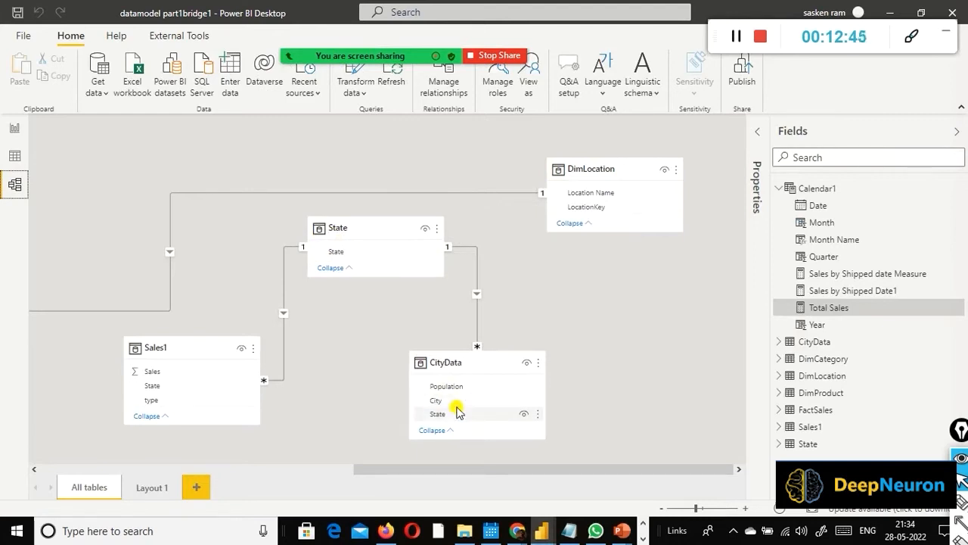
pyautogui.click(8, 130)
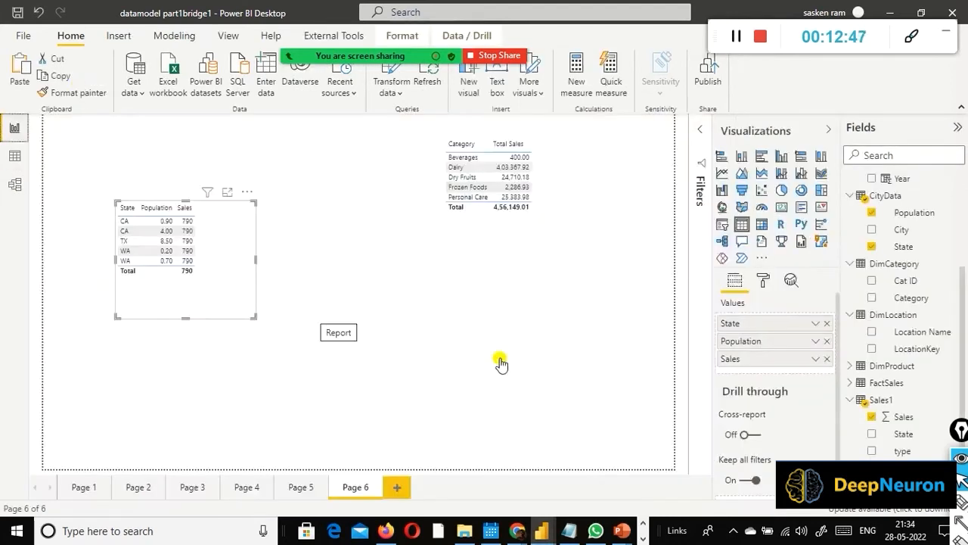
pyautogui.click(827, 324)
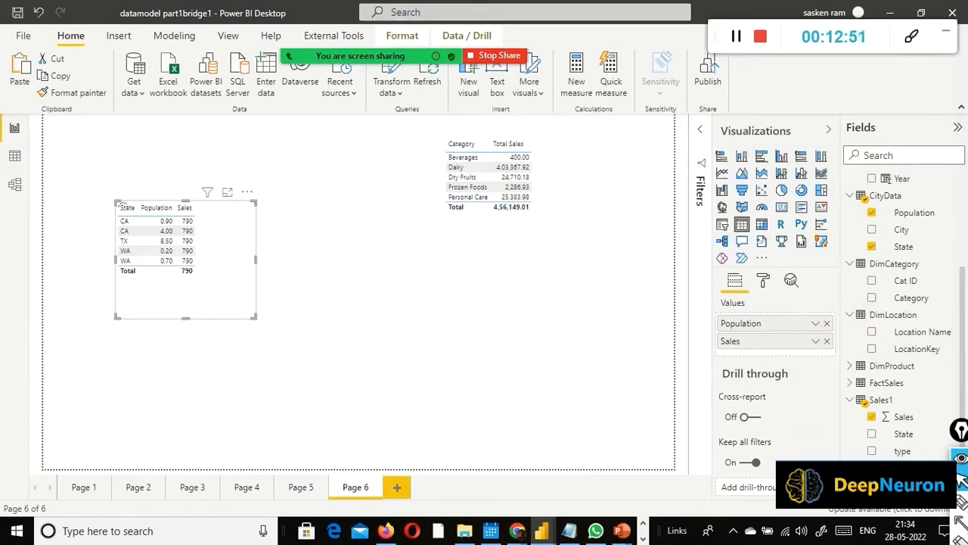
pyautogui.click(872, 433)
pyautogui.moveTo(770, 358); pyautogui.dragTo(781, 324)
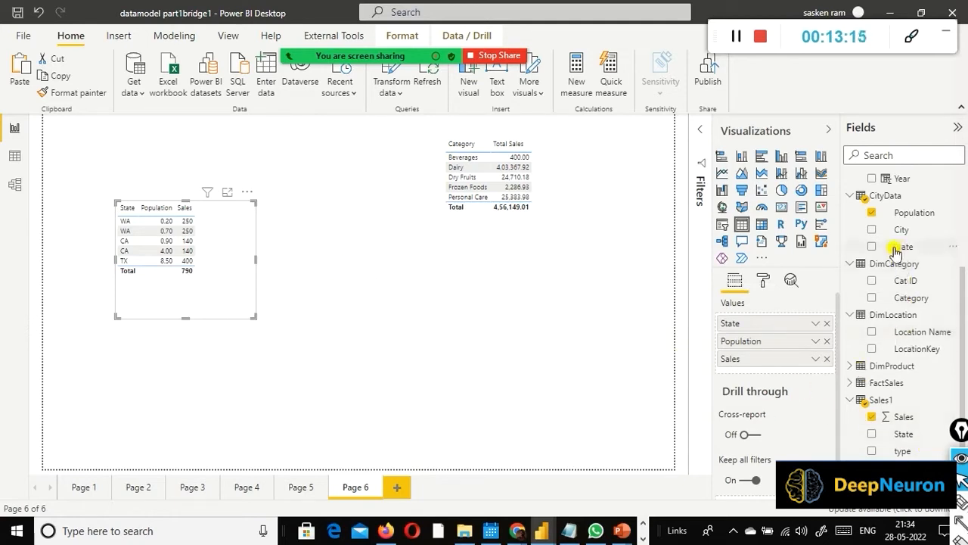
# Step: Swap the bridge table's State back for CityData's State and place it as the first column before Population and Sales
pyautogui.click(873, 248)
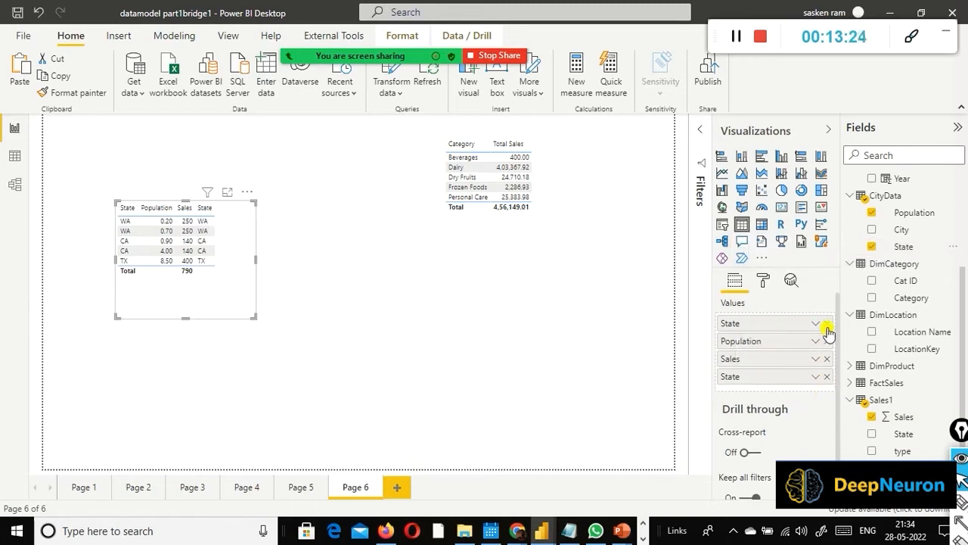
pyautogui.moveTo(830, 325); pyautogui.dragTo(804, 375)
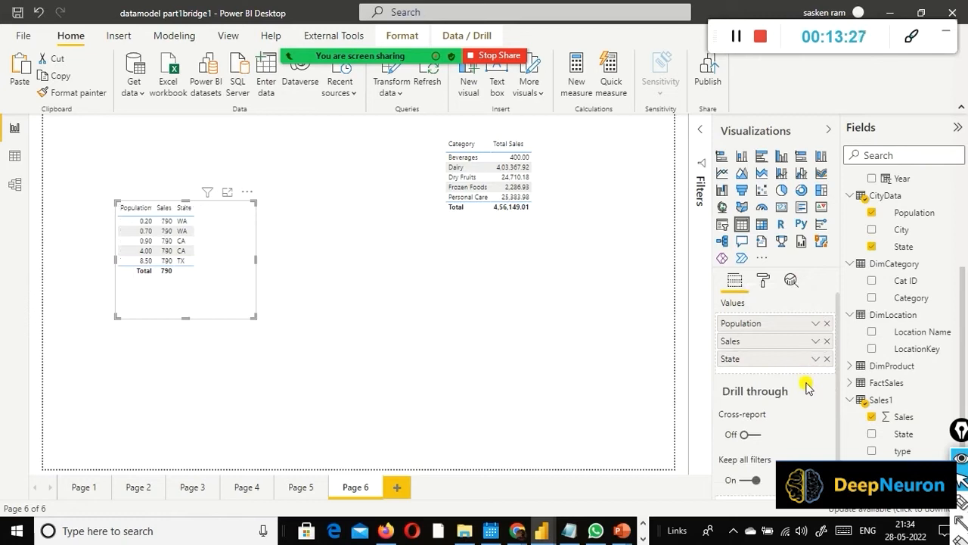
pyautogui.moveTo(792, 344); pyautogui.dragTo(795, 320)
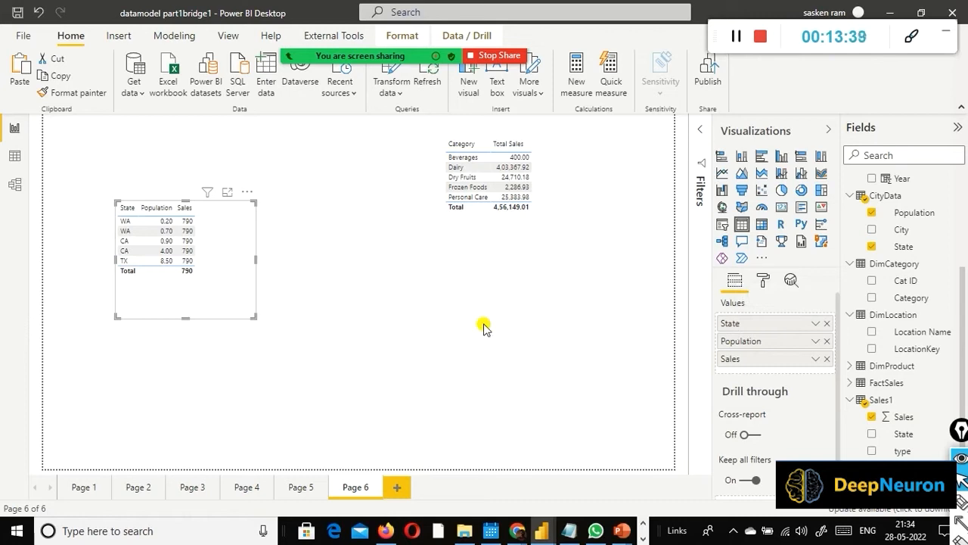
# Step: Try to capture the State table's area with ShareX, and decline the ffmpeg.exe download
pyautogui.moveTo(82, 149); pyautogui.dragTo(253, 324)
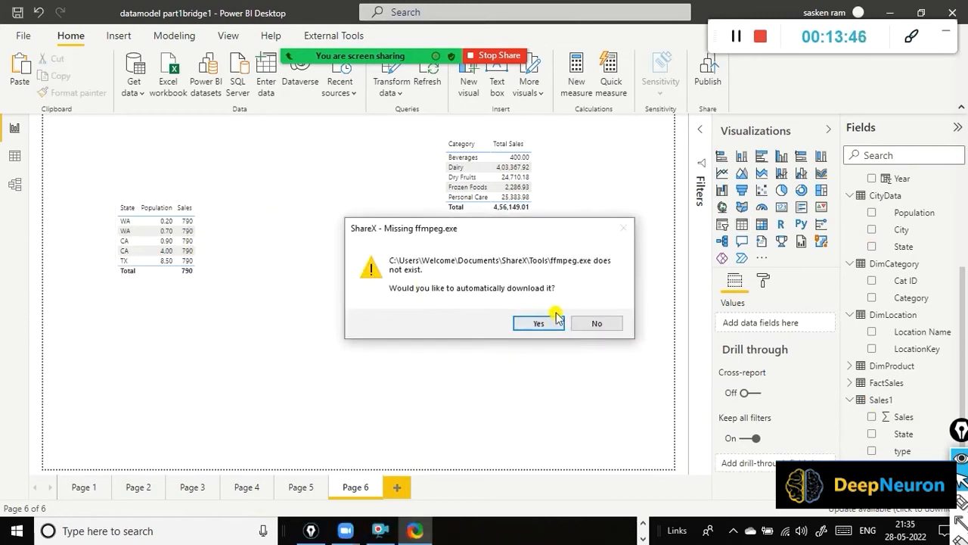
pyautogui.click(597, 323)
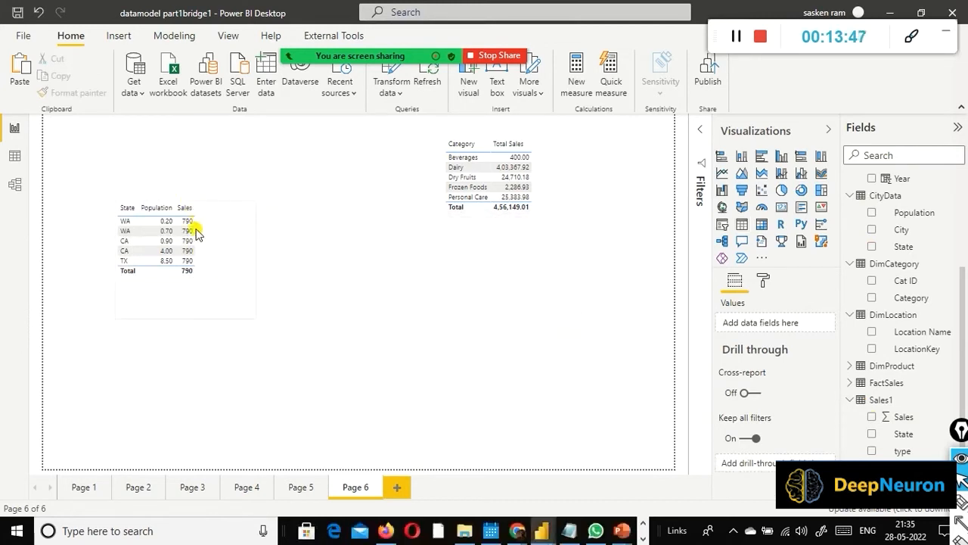
pyautogui.click(244, 193)
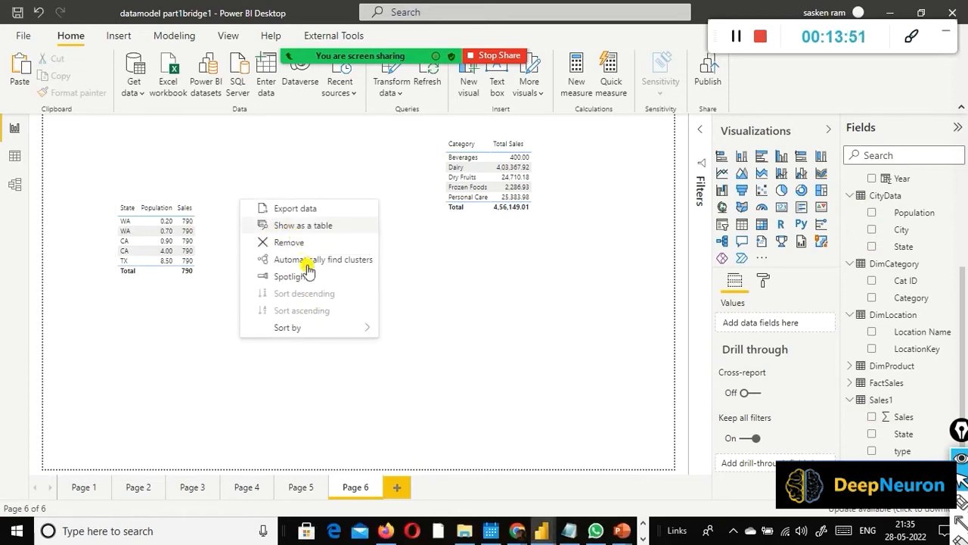
pyautogui.click(99, 209)
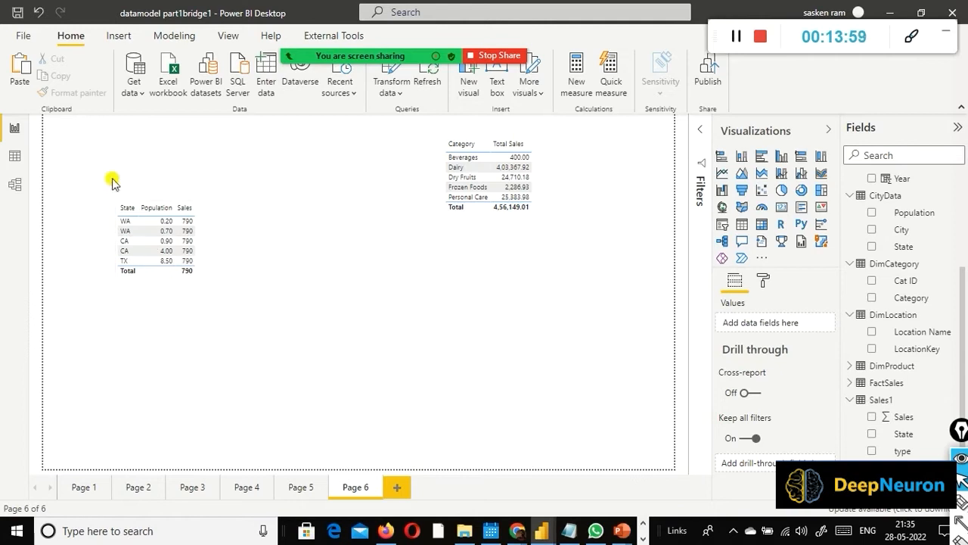
# Step: Replace CityData's State in the report table with the State bridge table's State, placed as the first column before Population and Sales
pyautogui.moveTo(91, 170); pyautogui.dragTo(239, 304)
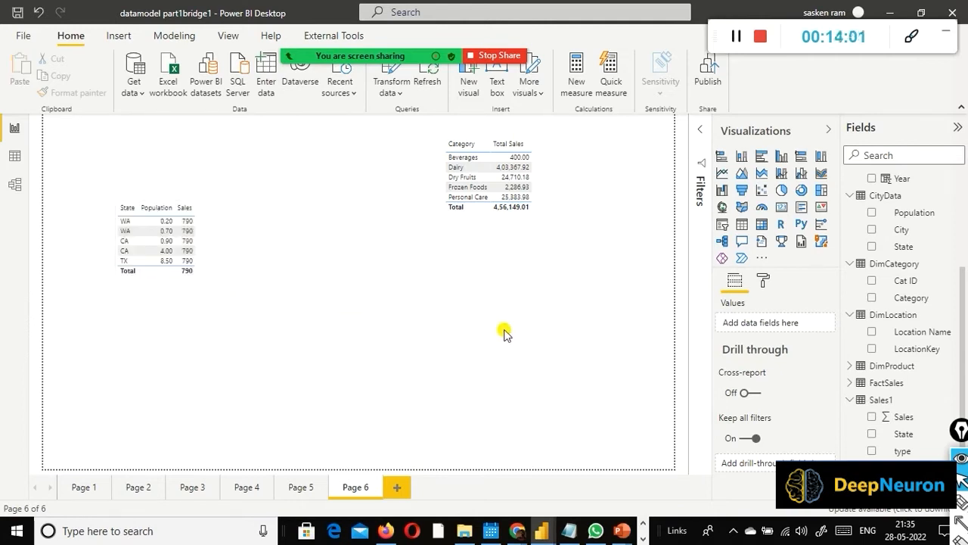
pyautogui.click(230, 281)
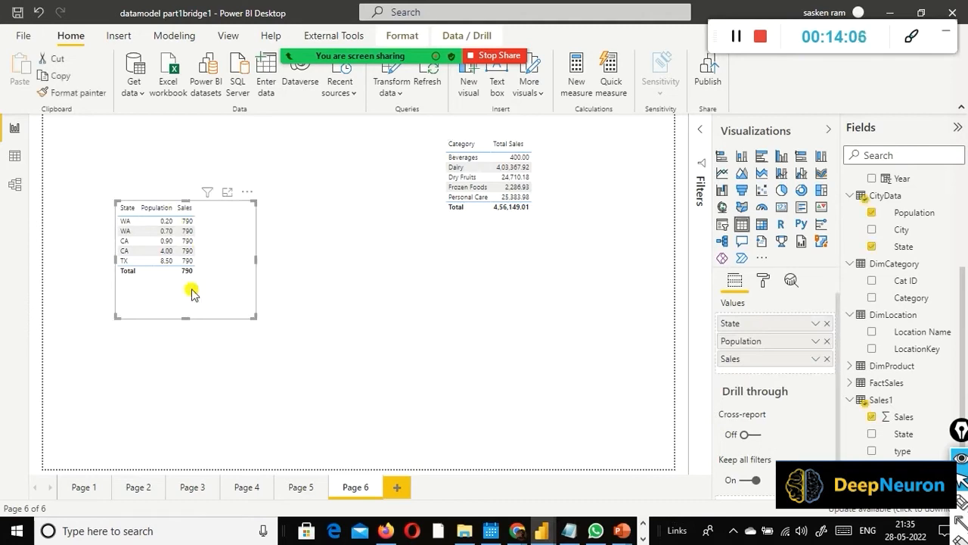
pyautogui.click(827, 323)
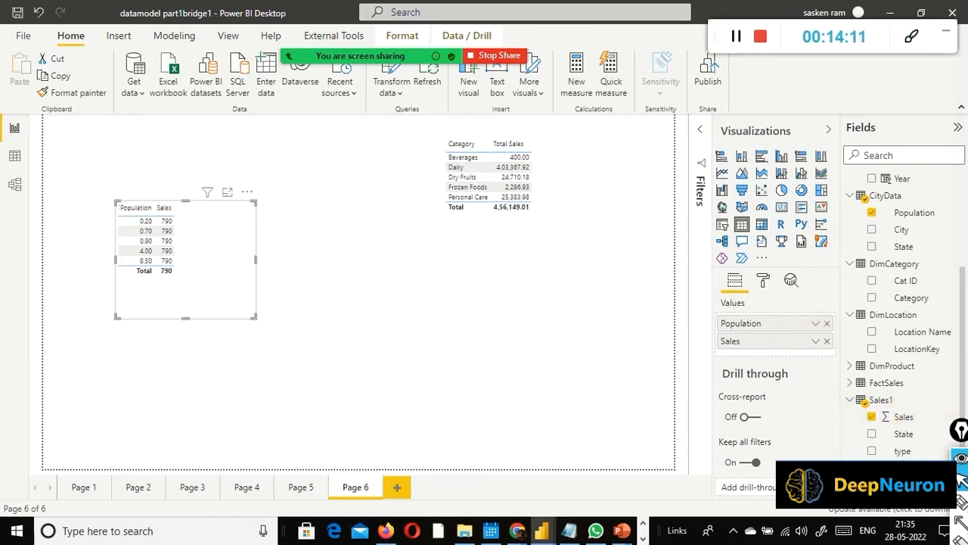
pyautogui.click(872, 434)
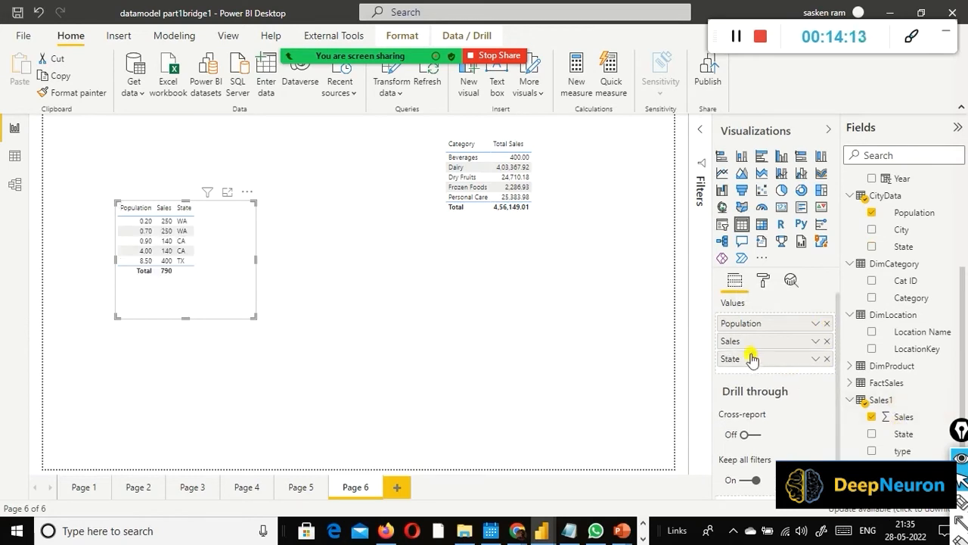
pyautogui.moveTo(751, 358); pyautogui.dragTo(750, 321)
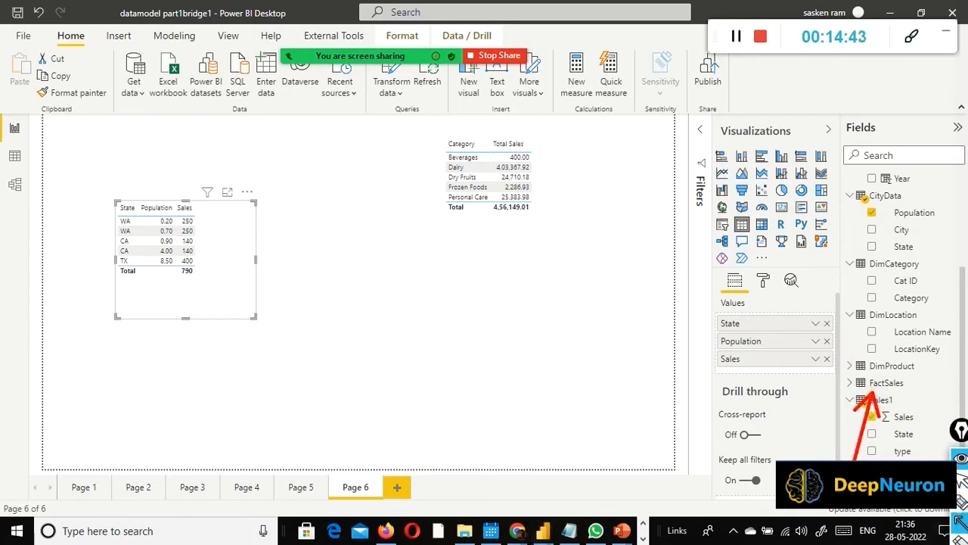
# Step: Draw a red arrow pointing up to CityData in the field list, and examine the Sales1 table's rows in Data view
pyautogui.moveTo(920, 458)
pyautogui.mouseDown()
pyautogui.moveTo(877, 280)
pyautogui.moveTo(870, 205)
pyautogui.moveTo(881, 198)
pyautogui.mouseUp()
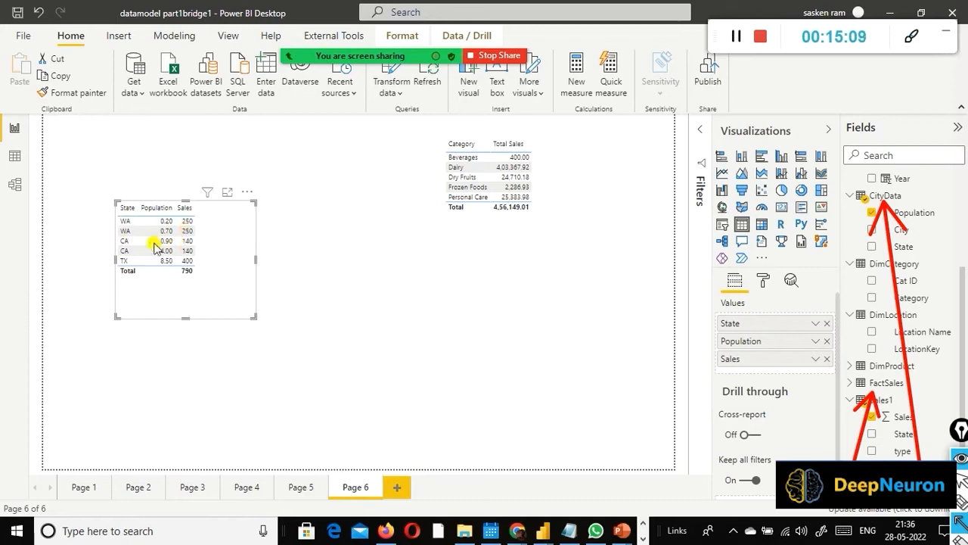
pyautogui.click(15, 155)
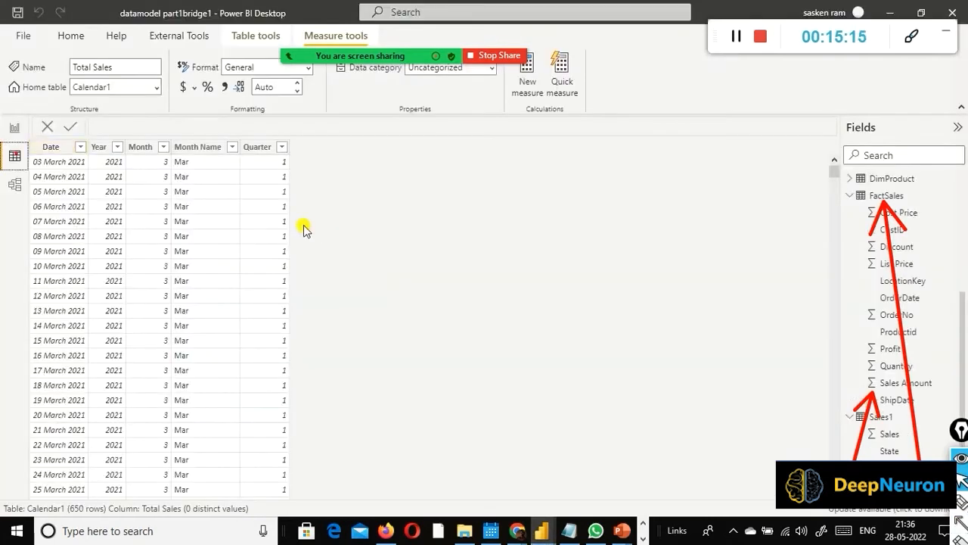
pyautogui.click(850, 195)
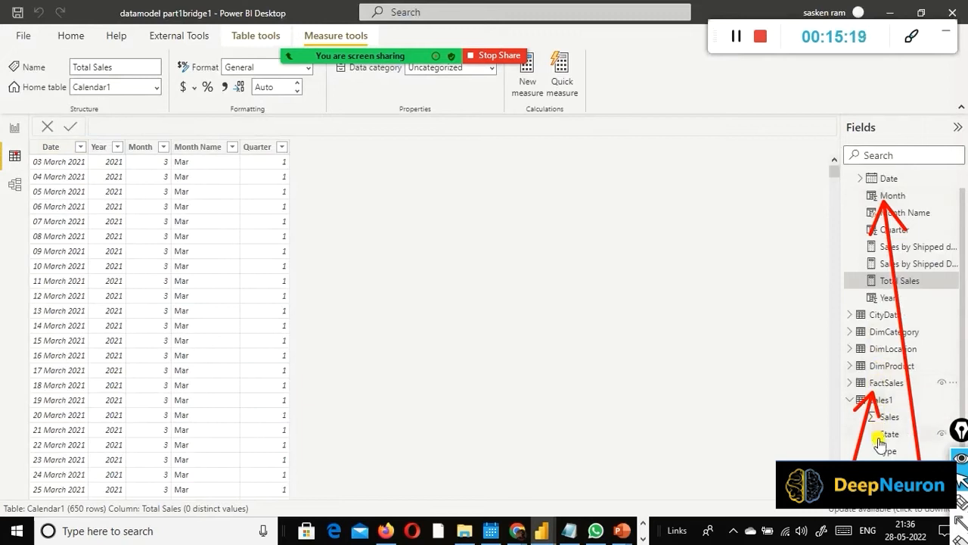
pyautogui.click(883, 399)
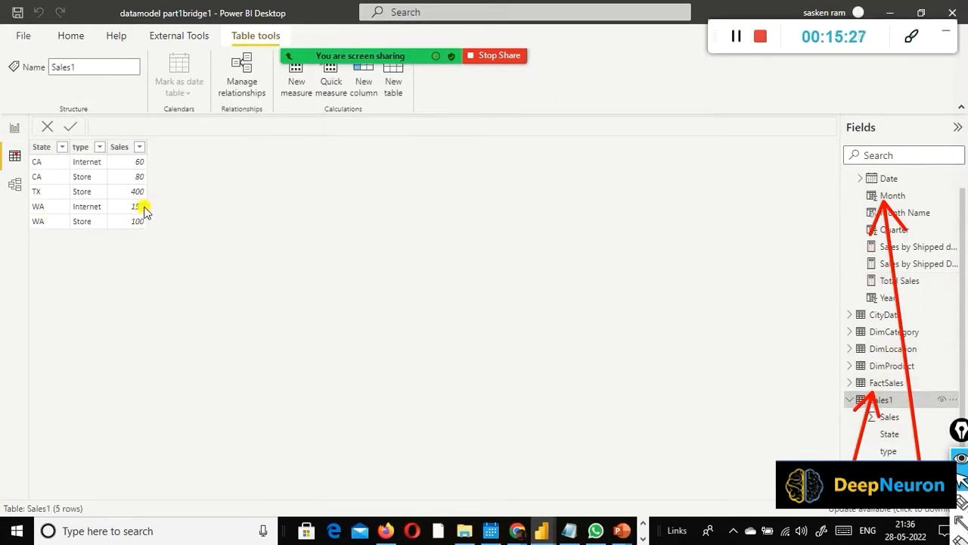
# Step: Back in the report view, add CityData's City to the State table as the second column, between State and Population
pyautogui.click(15, 128)
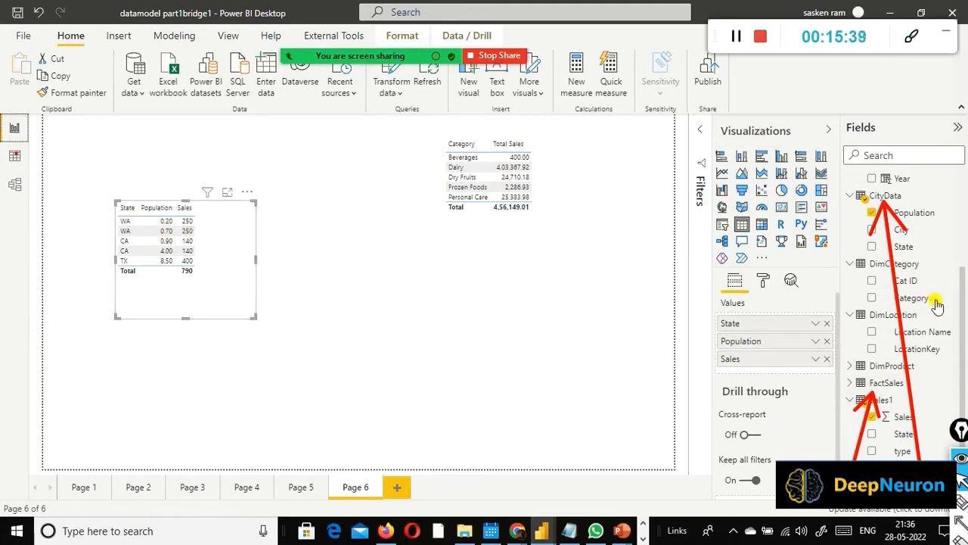
pyautogui.scroll(3, 938, 304)
pyautogui.scroll(-2, 941, 316)
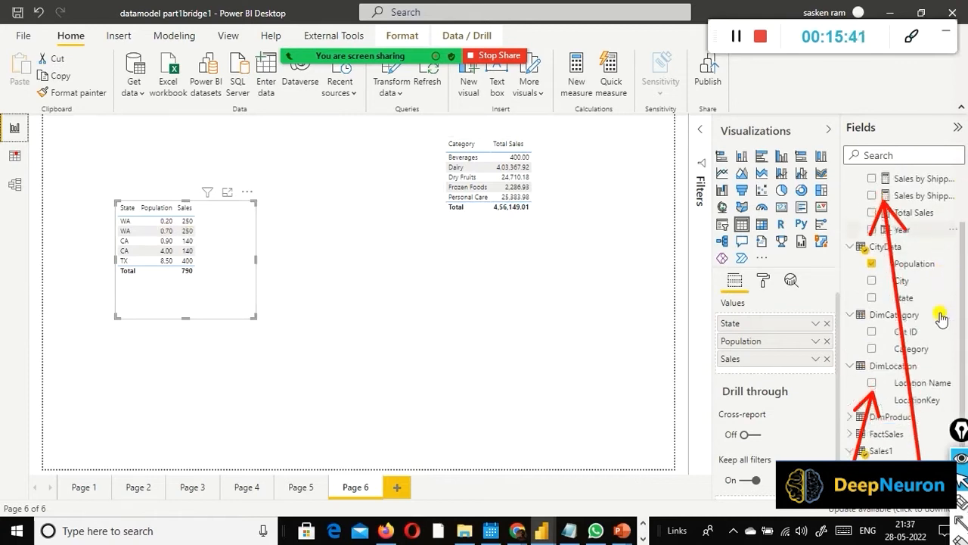
pyautogui.scroll(-1, 941, 317)
pyautogui.click(872, 270)
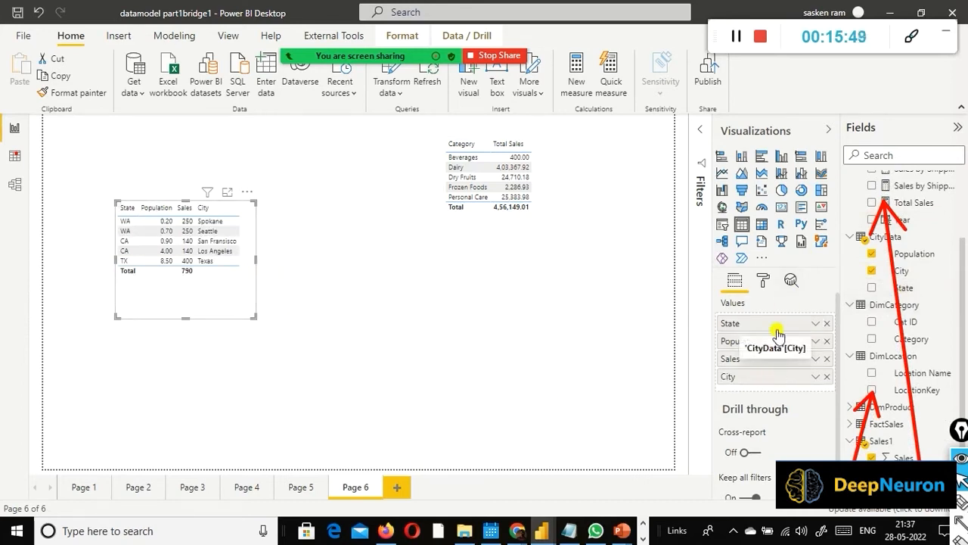
pyautogui.moveTo(777, 335); pyautogui.dragTo(775, 344)
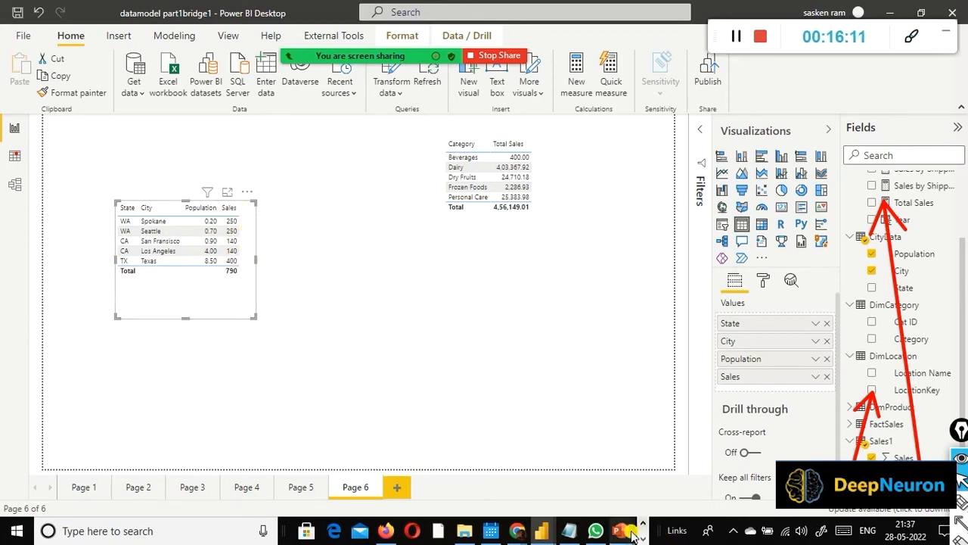
# Step: Switch to the PowerPoint slide with the State, Sales and Population output, and compare it with the Power BI report table
pyautogui.moveTo(621, 530)
pyautogui.click(753, 495)
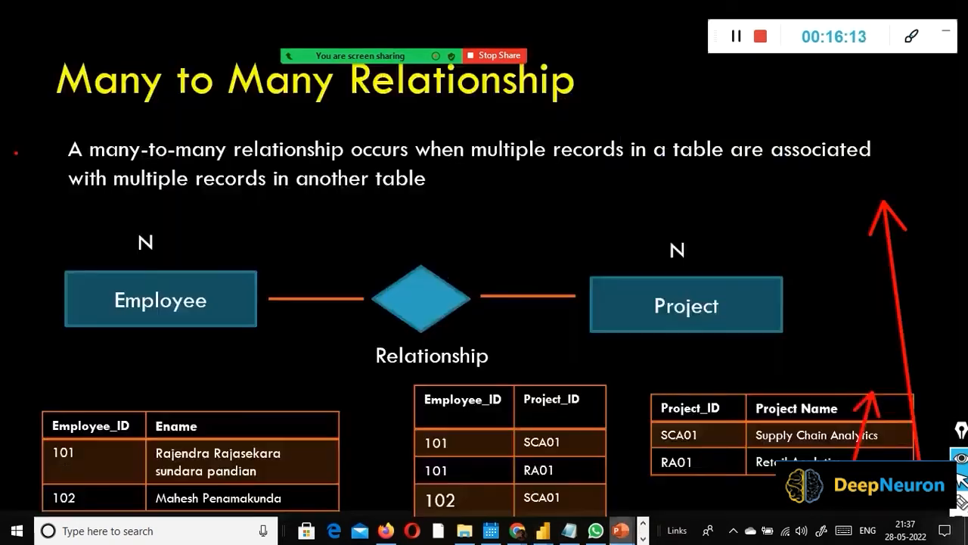
pyautogui.click(738, 458)
pyautogui.click(741, 459)
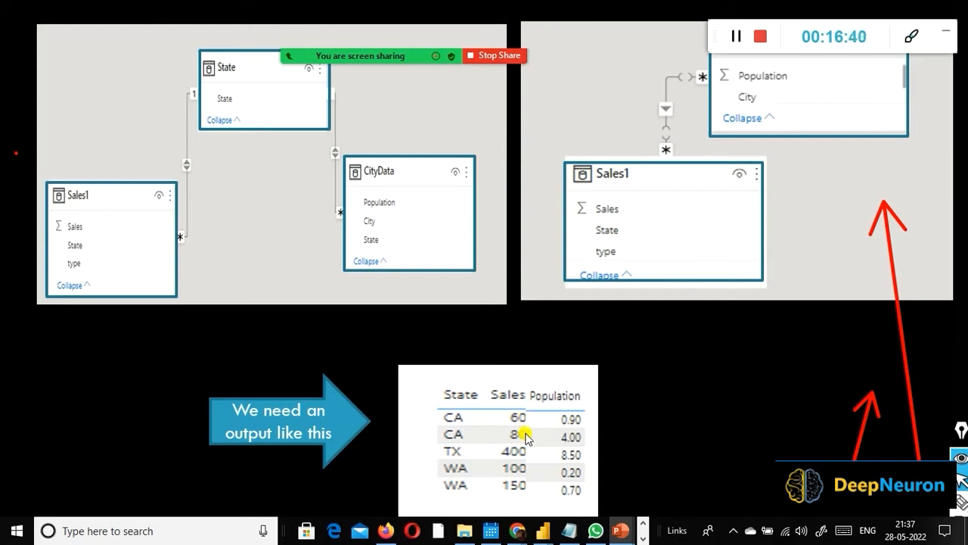
pyautogui.hotkey('alt', 'Tab')
pyautogui.click(287, 270)
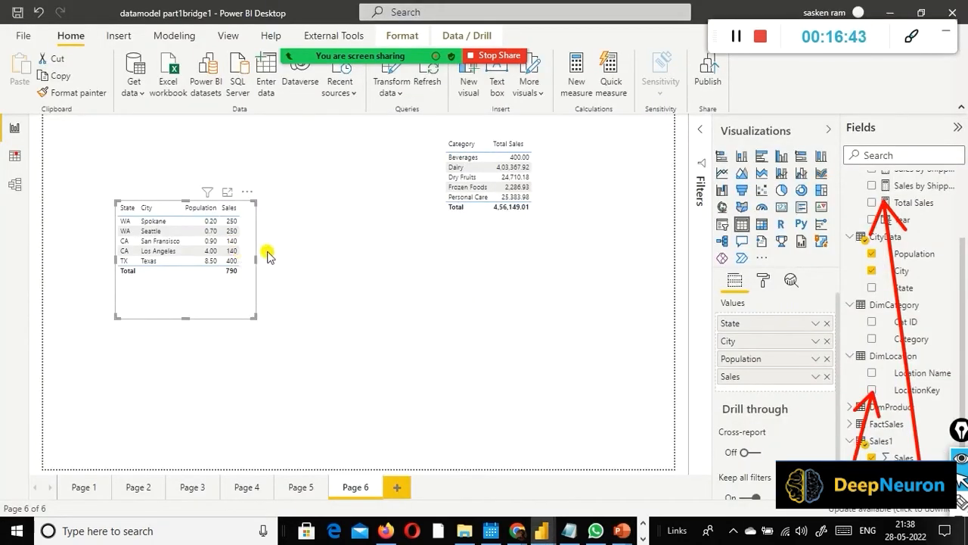
pyautogui.hotkey('alt', 'Tab')
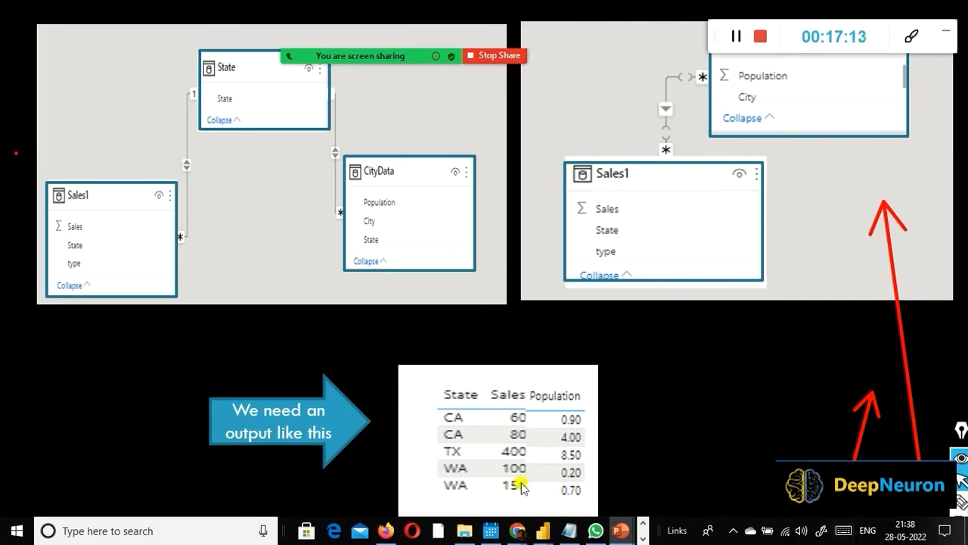
# Step: Switch to the GitHub Power-BI repository in Chrome and search the page for sales1
pyautogui.moveTo(517, 529)
pyautogui.click(568, 464)
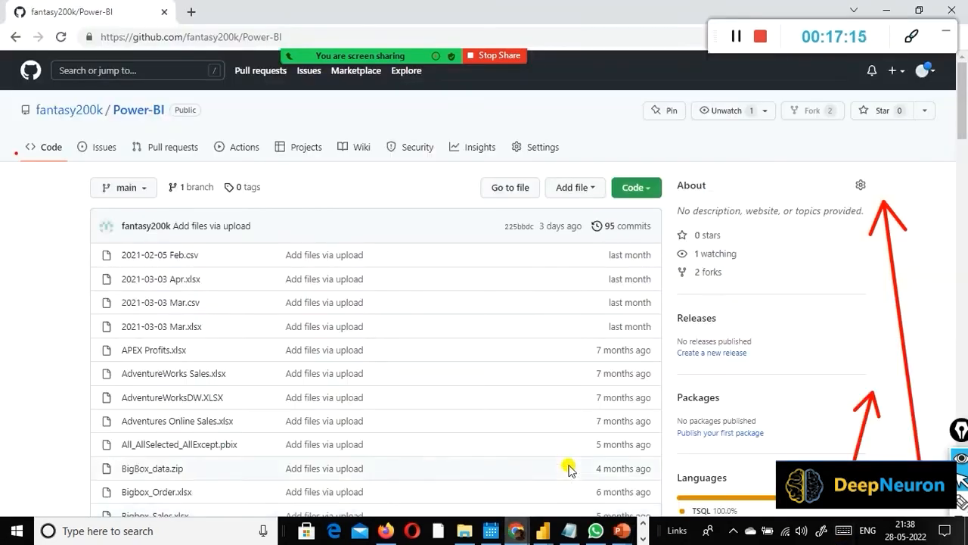
pyautogui.scroll(-3, 102, 318)
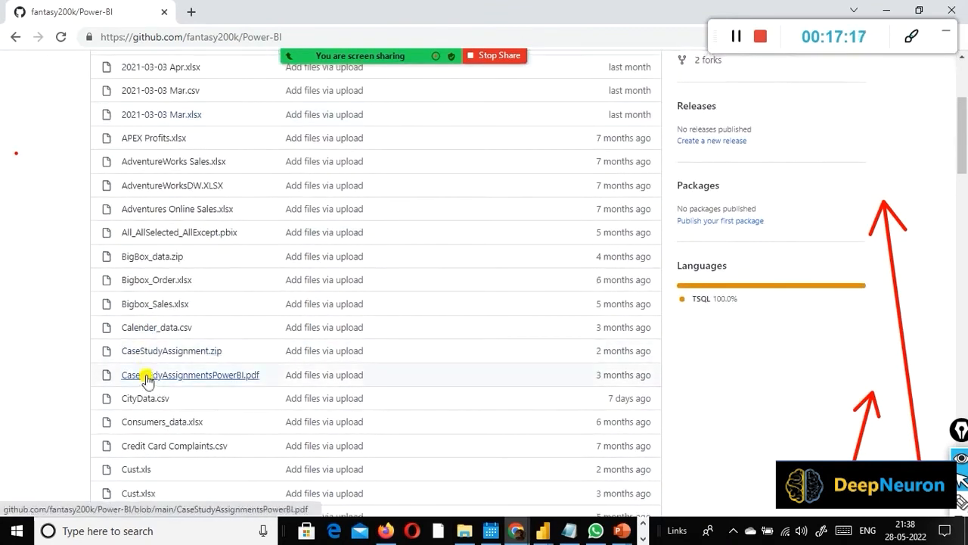
pyautogui.scroll(3, 145, 370)
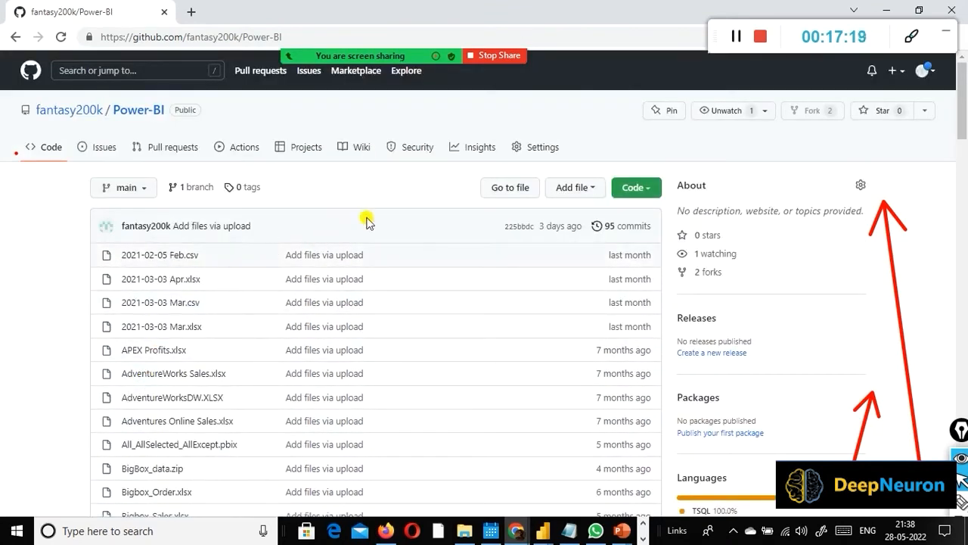
pyautogui.hotkey('ctrl', 'f')
pyautogui.write('sal')
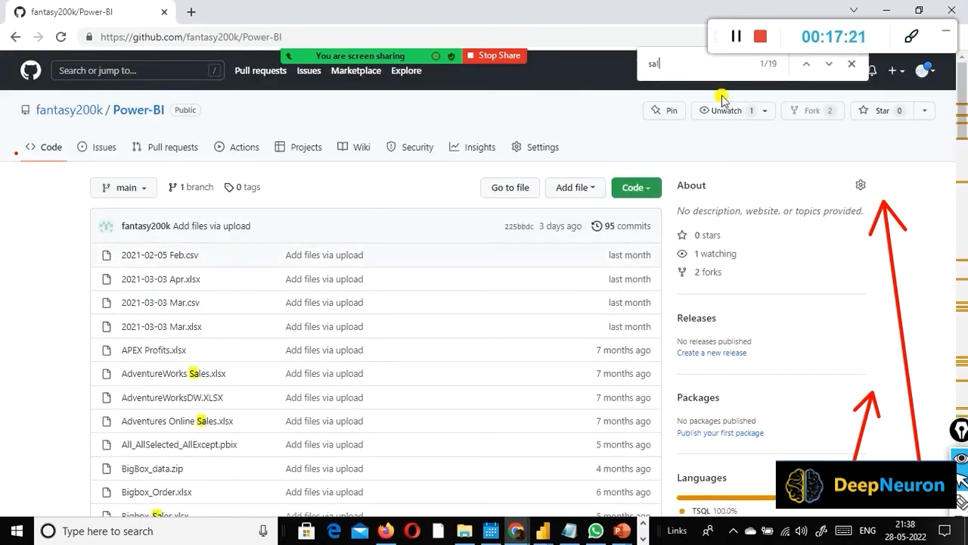
pyautogui.write('es1')
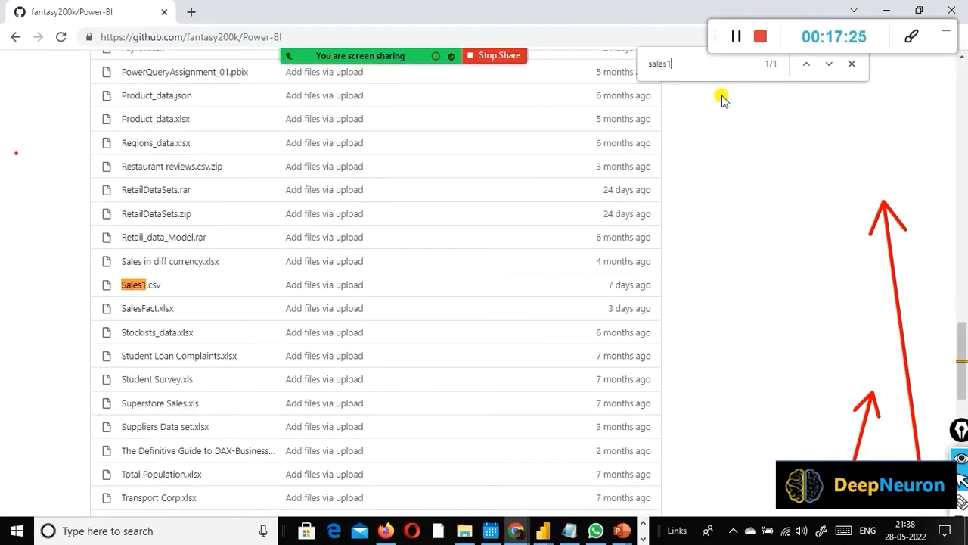
# Step: Search the repository page for citydat
pyautogui.press('BackSpace')
pyautogui.press('BackSpace')
pyautogui.press('BackSpace')
pyautogui.press('BackSpace')
pyautogui.press('BackSpace')
pyautogui.press('BackSpace')
pyautogui.write('c')
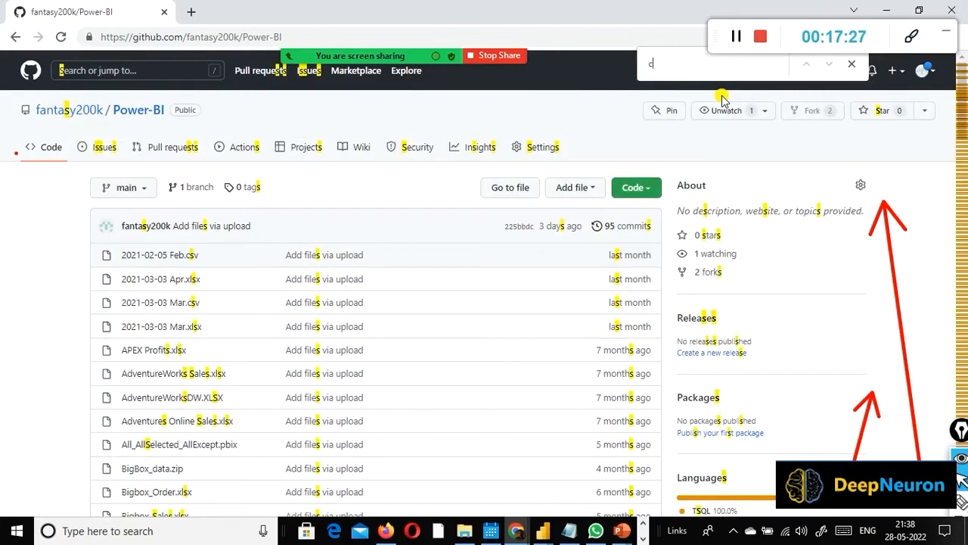
pyautogui.write('itydat')
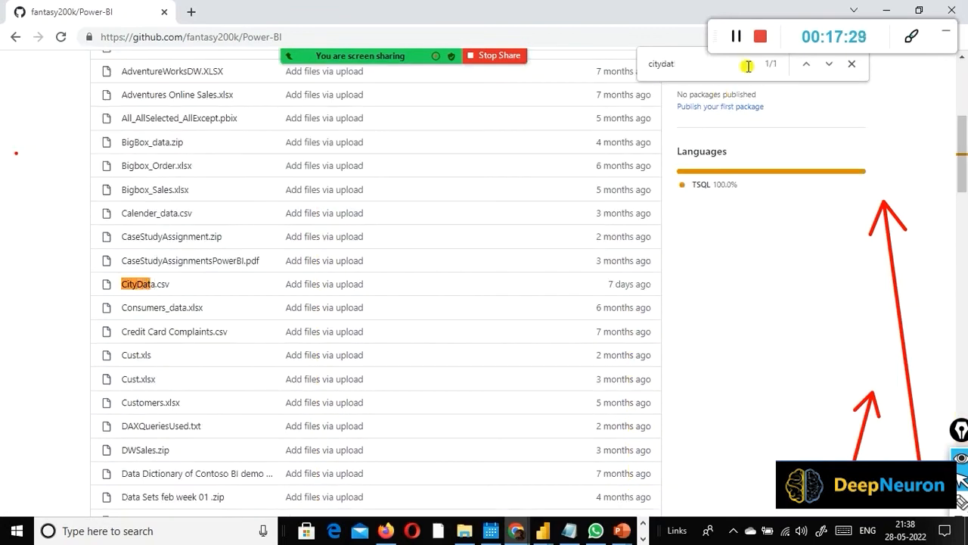
# Step: Search the repository page for state.cs, and clear the search text
pyautogui.press('BackSpace')
pyautogui.press('BackSpace')
pyautogui.press('BackSpace')
pyautogui.press('BackSpace')
pyautogui.press('BackSpace')
pyautogui.press('BackSpace')
pyautogui.press('BackSpace')
pyautogui.write('state.c')
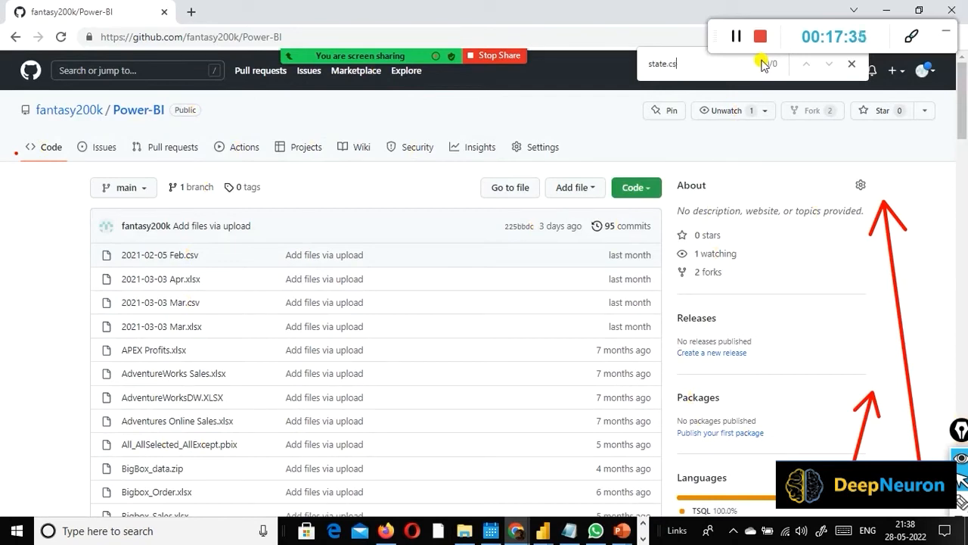
pyautogui.write('s')
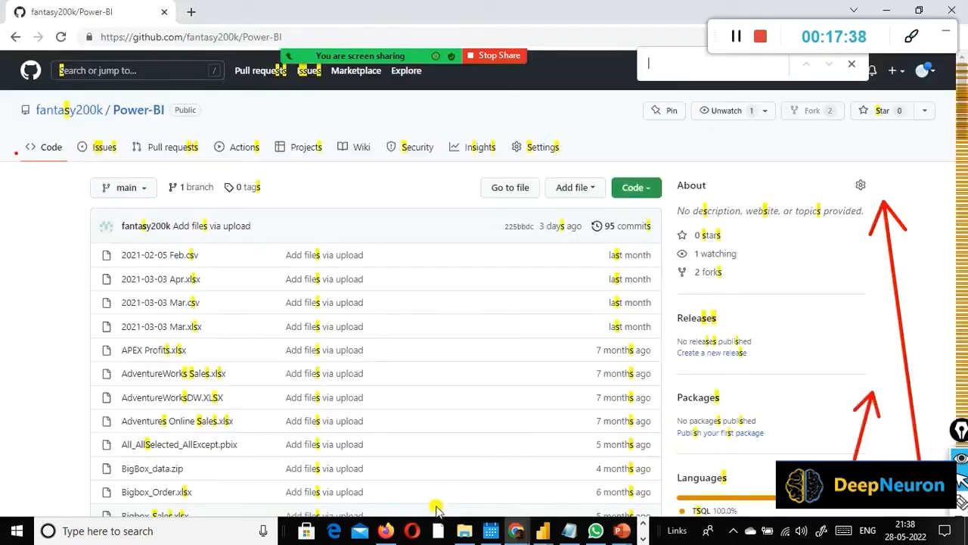
# Step: Switch to File Explorer, open the dat1 folder on Local Disk (D:), and select State.csv
pyautogui.click(464, 530)
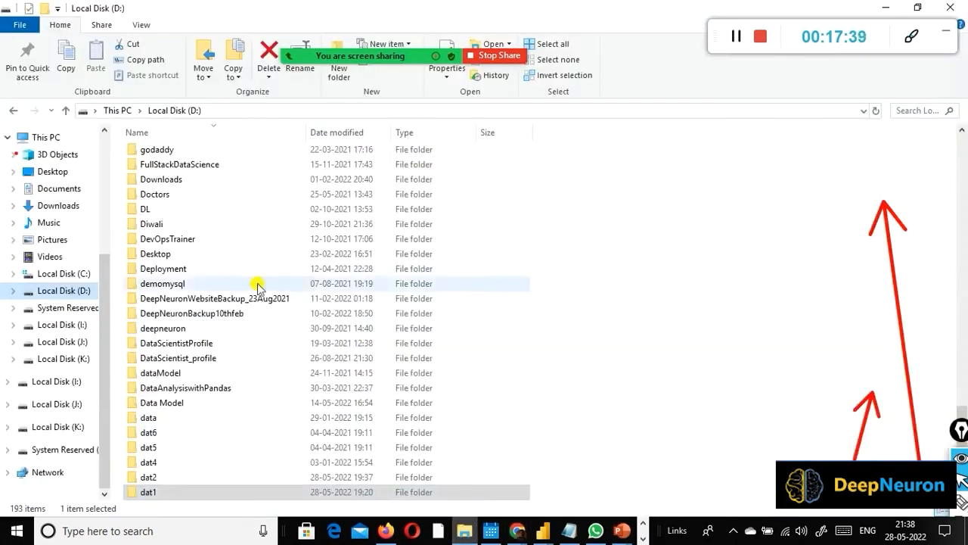
pyautogui.doubleClick(148, 491)
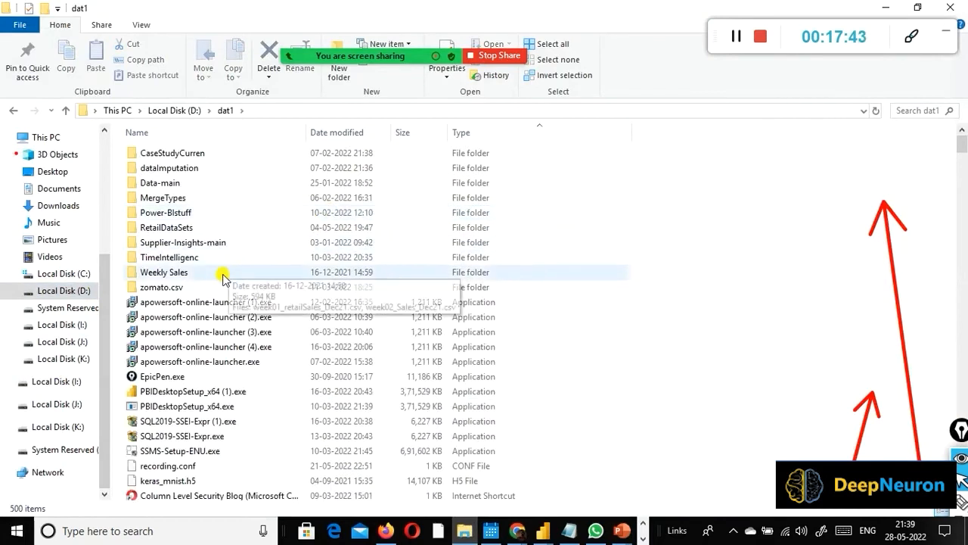
pyautogui.scroll(-15, 227, 276)
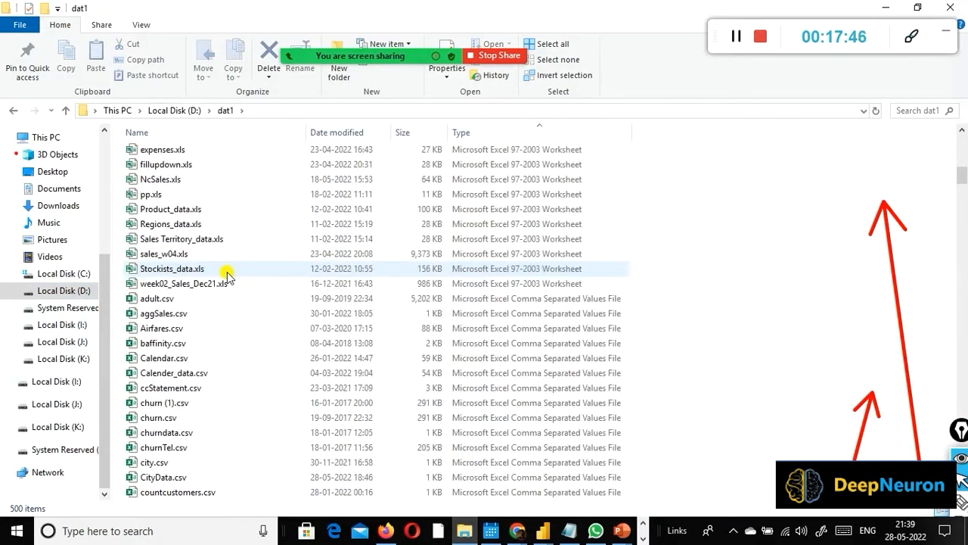
pyautogui.click(227, 276)
pyautogui.write('state')
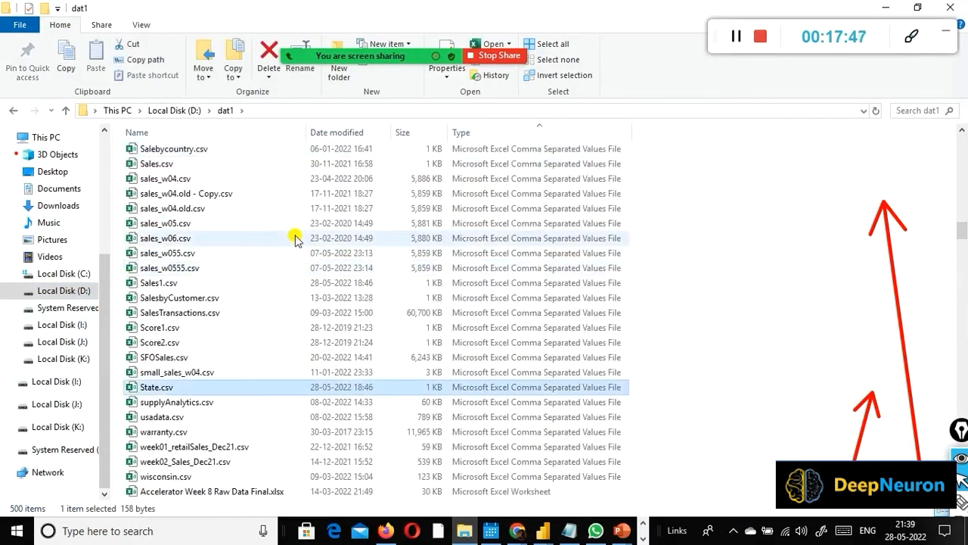
# Step: Upload State.csv from the dat1 folder to the Power-BI GitHub repository, and commit it directly to the main branch
pyautogui.moveTo(130, 387); pyautogui.dragTo(454, 341)
pyautogui.hotkey('alt', 'Tab')
pyautogui.hotkey('alt', 'Tab')
pyautogui.hotkey('alt', 'Tab')
pyautogui.hotkey('alt', 'Tab')
pyautogui.hotkey('alt', 'shift', 'Tab')
pyautogui.hotkey('alt', 'Tab')
pyautogui.hotkey('alt', 'Tab')
pyautogui.hotkey('alt', 'Tab')
pyautogui.hotkey('alt', 'Tab')
pyautogui.hotkey('alt', 'Tab')
pyautogui.hotkey('alt', 'Tab')
pyautogui.hotkey('alt', 'Tab')
pyautogui.hotkey('alt', 'Tab')
pyautogui.hotkey('alt', 'Tab')
pyautogui.hotkey('alt', 'Tab')
pyautogui.hotkey('alt', 'Tab')
pyautogui.hotkey('alt', 'Tab')
pyautogui.hotkey('alt', 'Tab')
pyautogui.hotkey('alt', 'Tab')
pyautogui.hotkey('alt', 'Tab')
pyautogui.hotkey('alt', 'Tab')
pyautogui.hotkey('alt', 'Tab')
pyautogui.hotkey('alt', 'Tab')
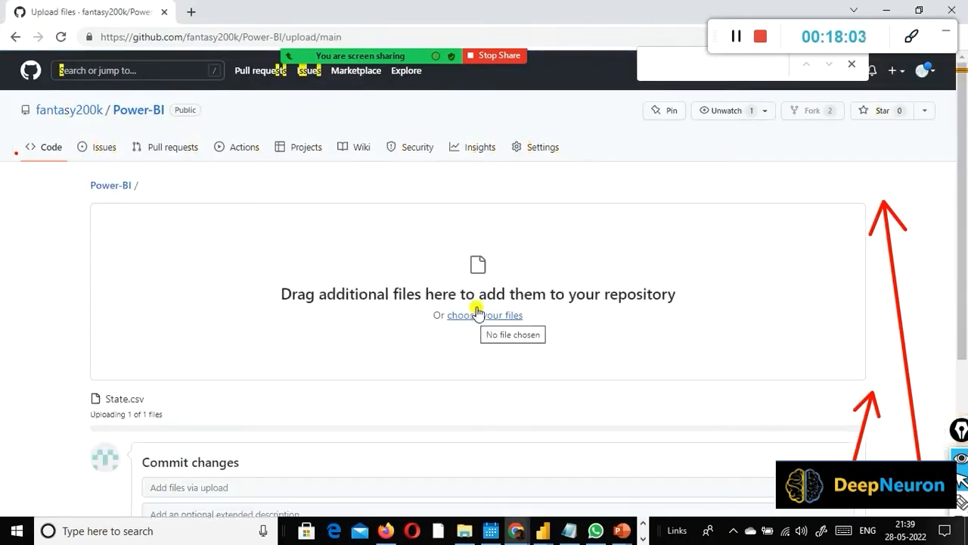
pyautogui.scroll(-3, 454, 317)
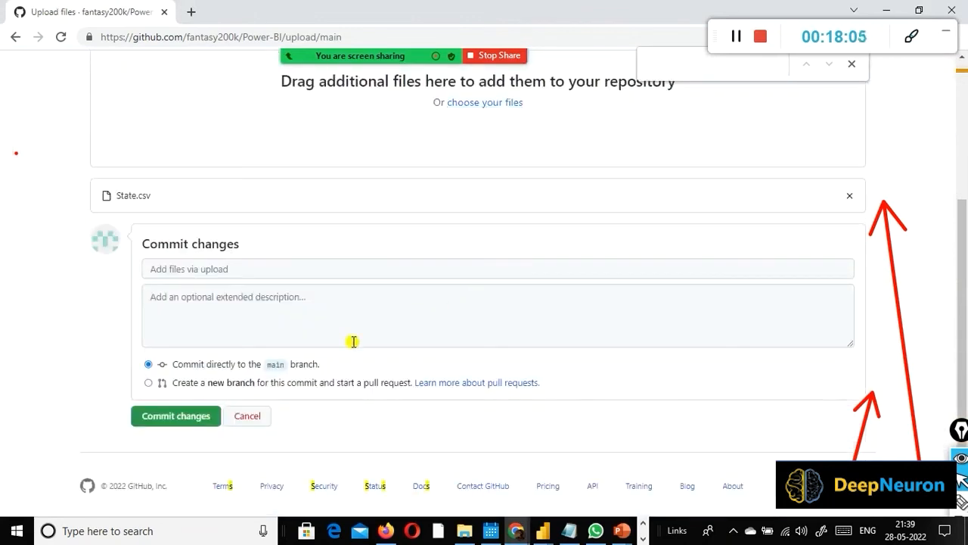
pyautogui.click(203, 418)
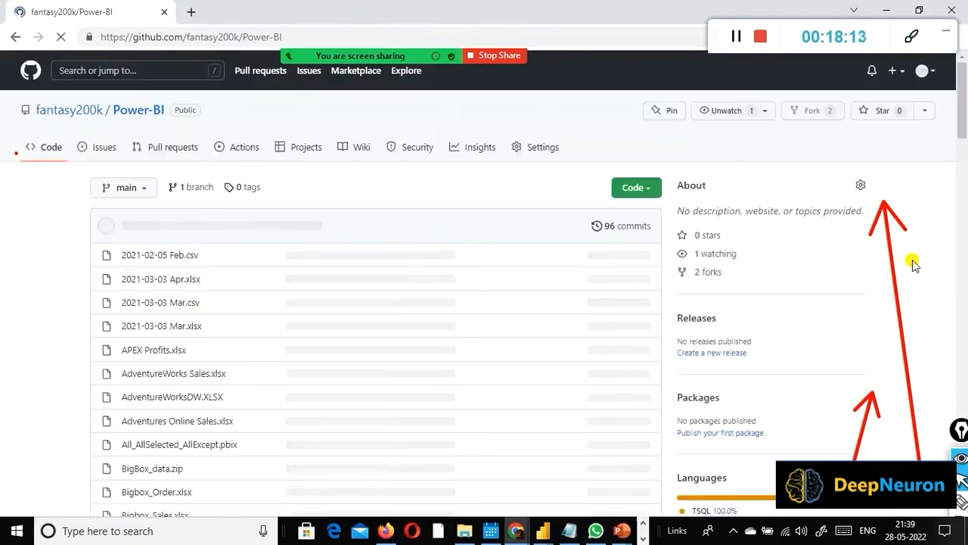
# Step: Switch back to the Power BI report page with the State, City, Population and Sales table
pyautogui.hotkey('alt', 'Tab')
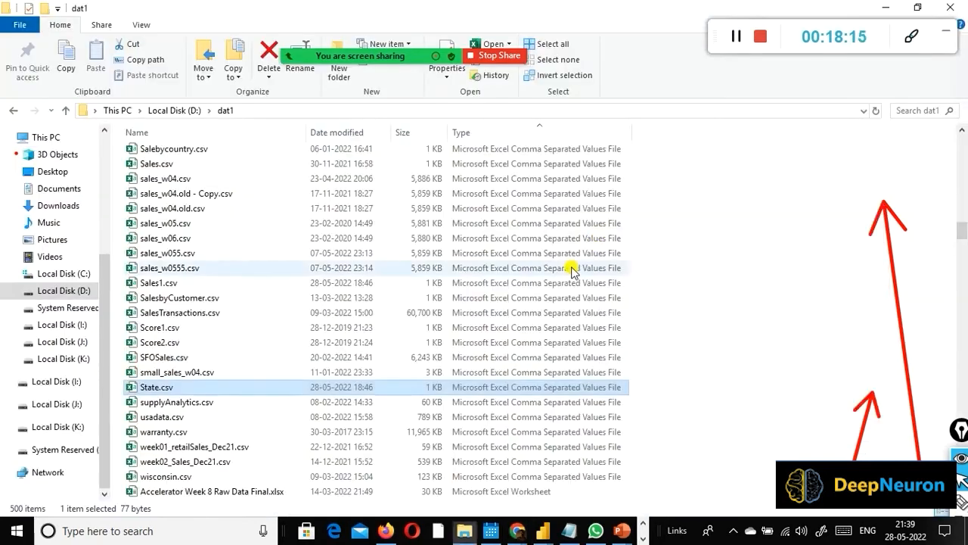
pyautogui.hotkey('alt', 'Tab')
pyautogui.hotkey('alt', 'Tab')
pyautogui.hotkey('alt', 'Tab')
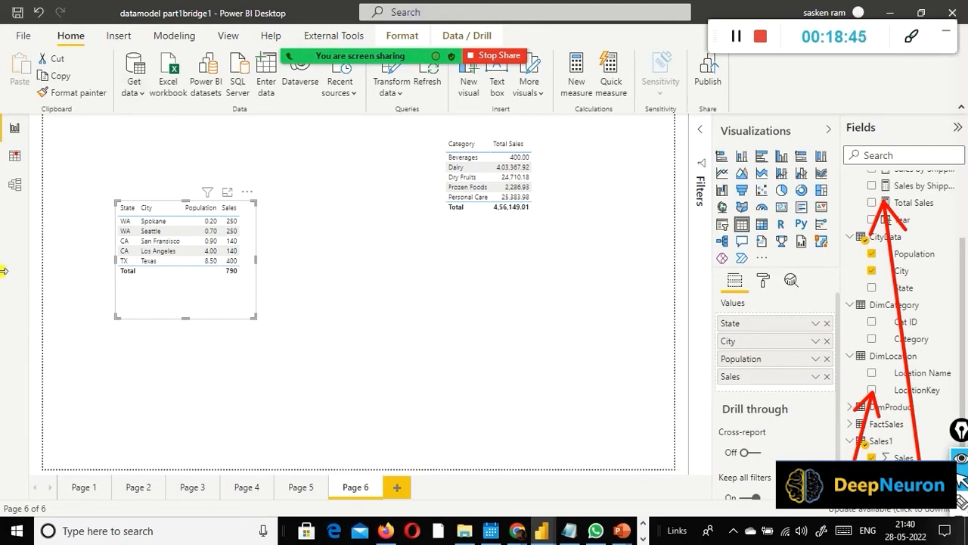
# Step: Show the Sales1 table's data, and compare the fields of CityData, Sales1 and State with Calendar1 collapsed
pyautogui.click(16, 157)
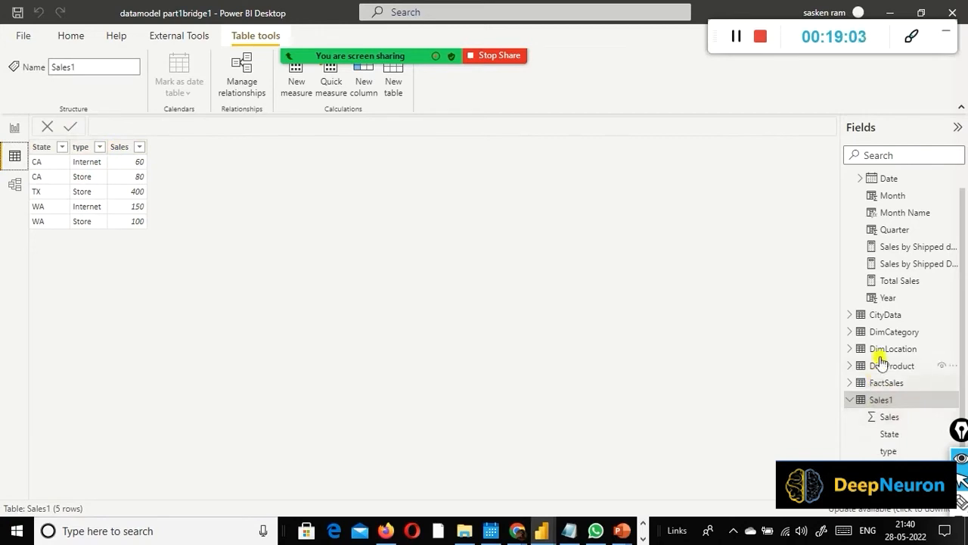
pyautogui.scroll(1, 877, 257)
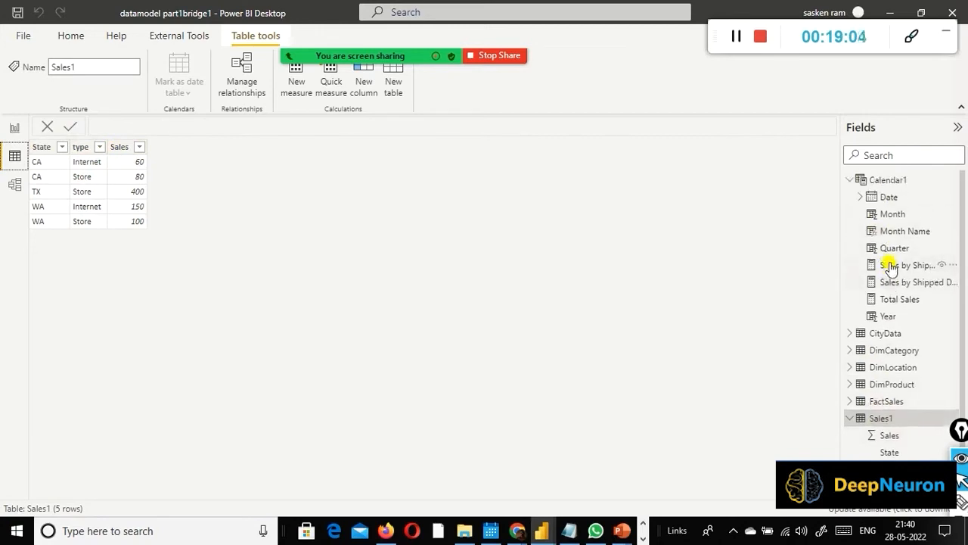
pyautogui.click(850, 180)
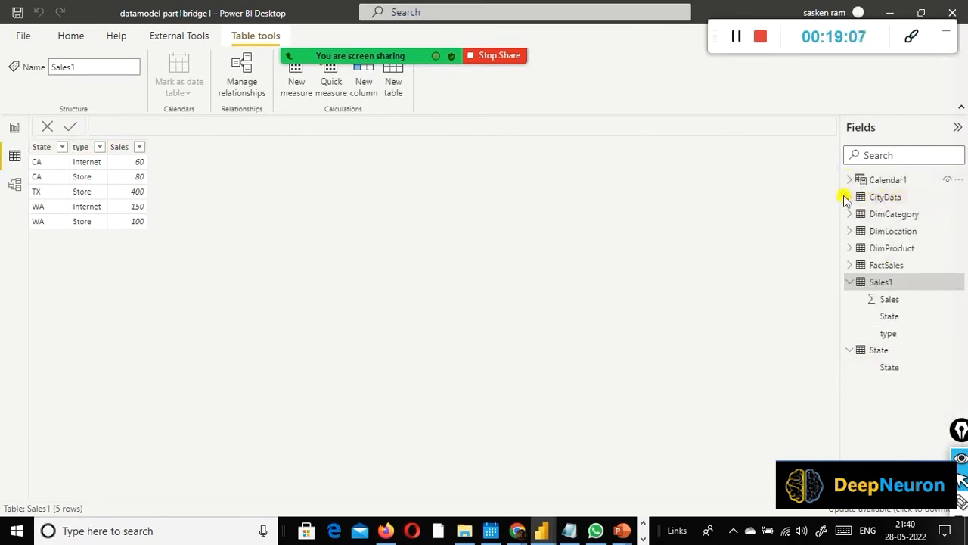
pyautogui.click(849, 197)
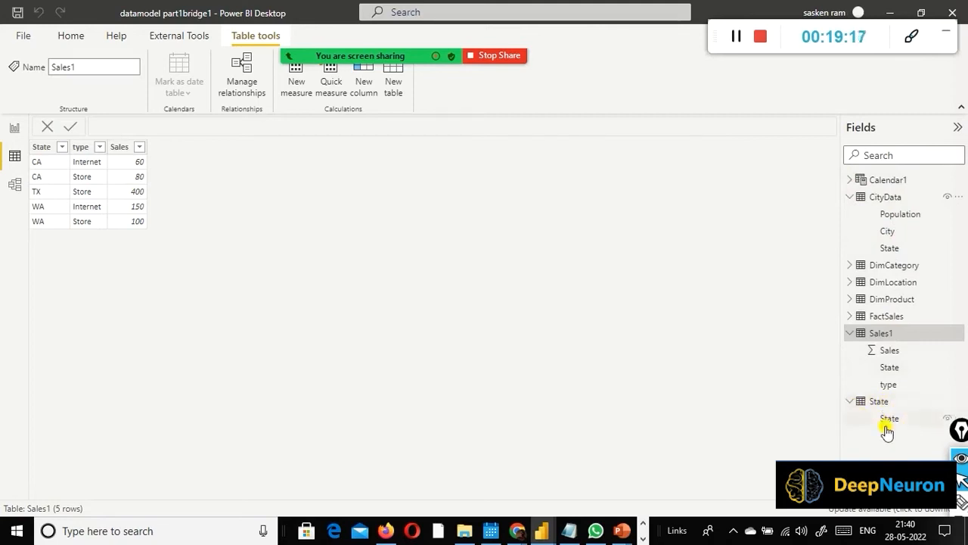
# Step: Check the desired State, Sales and Population output on the PowerPoint slide, and return to the Power BI report page
pyautogui.hotkey('alt', 'Tab')
pyautogui.click(648, 130)
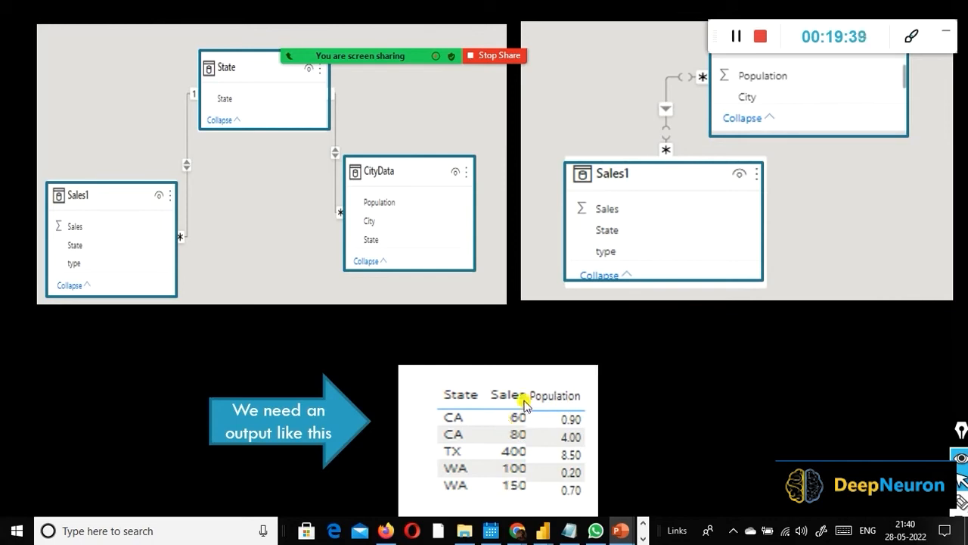
pyautogui.hotkey('alt', 'Tab')
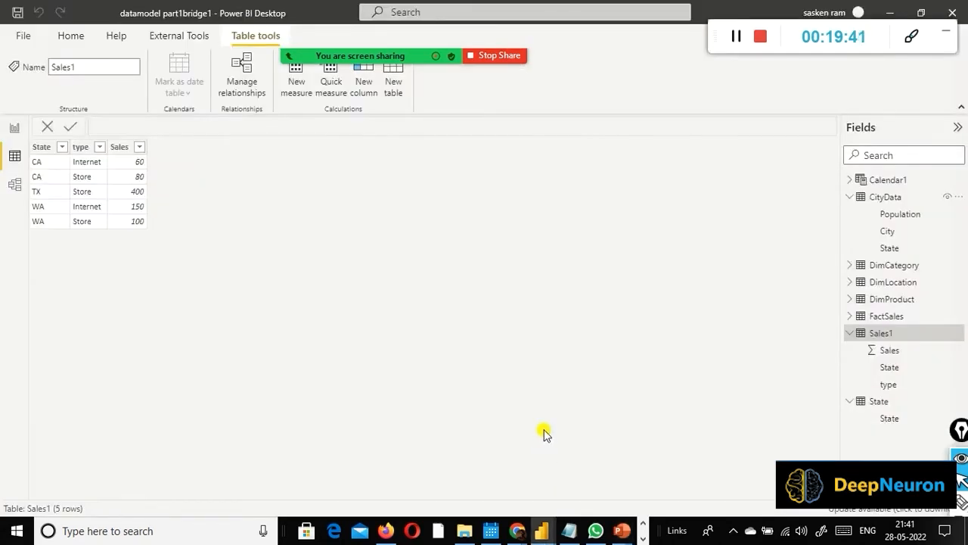
pyautogui.click(15, 131)
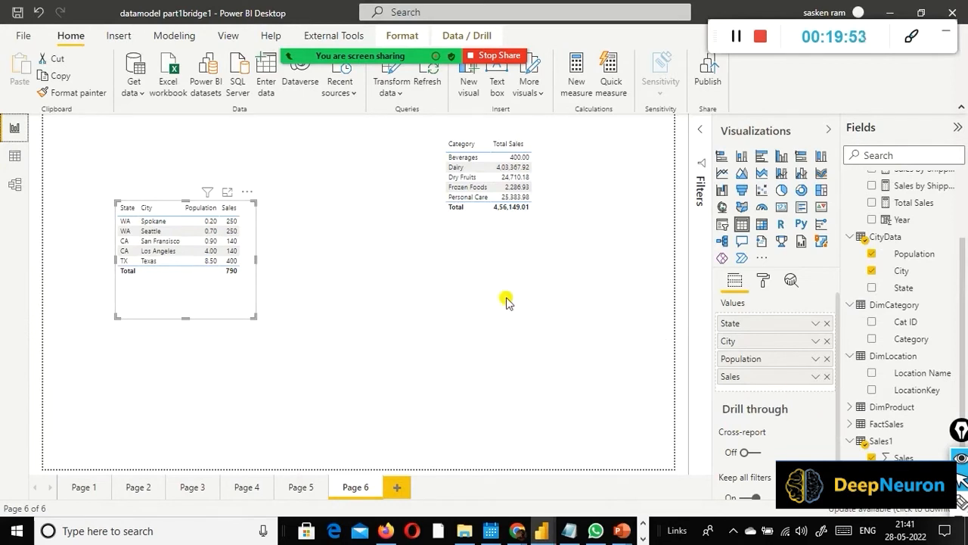
# Step: Switch to the datamodel part1bridgeLatest file, and show the CityData table's data and fields
pyautogui.moveTo(541, 530)
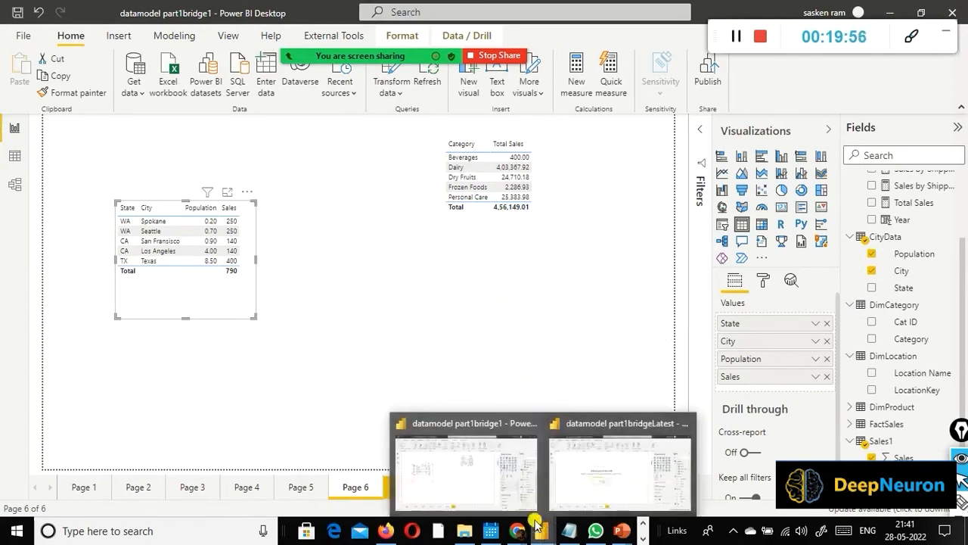
pyautogui.click(594, 465)
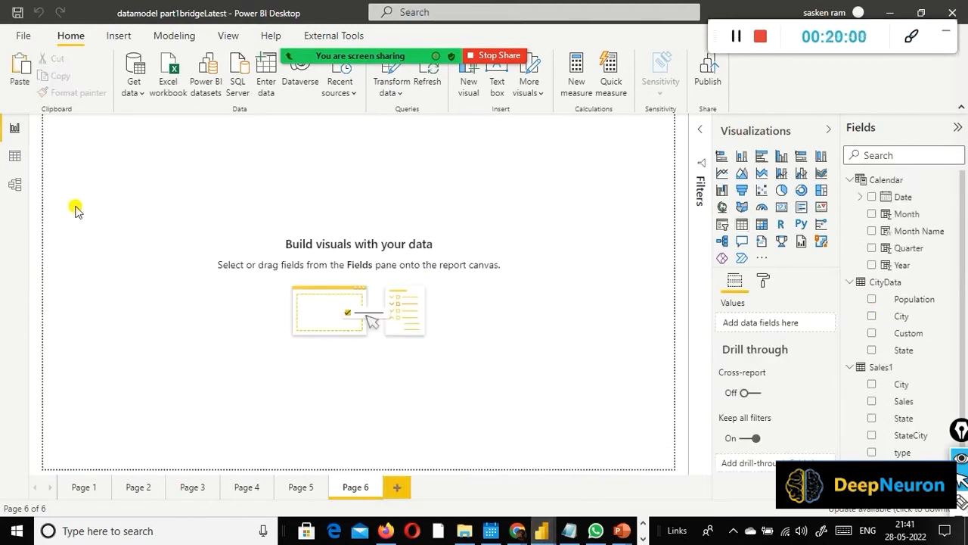
pyautogui.click(14, 156)
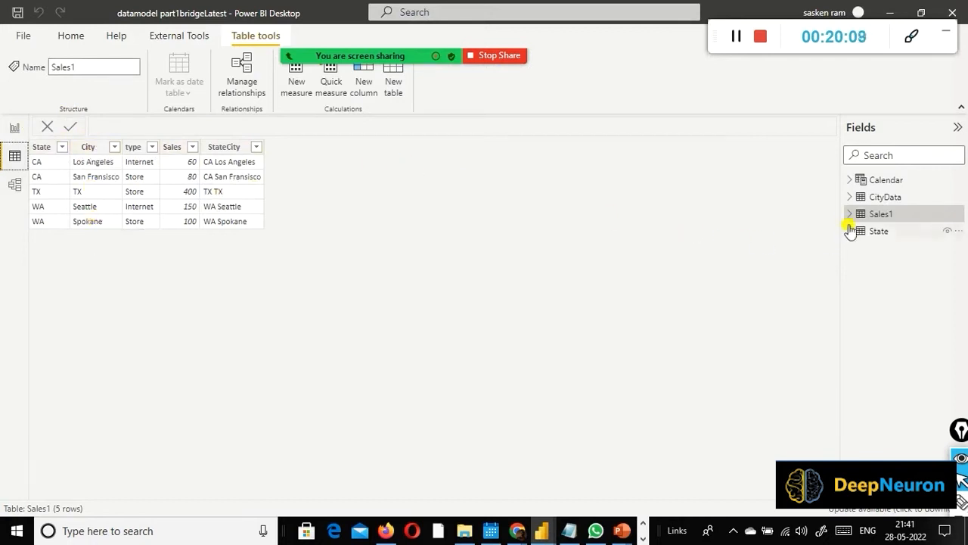
pyautogui.click(849, 197)
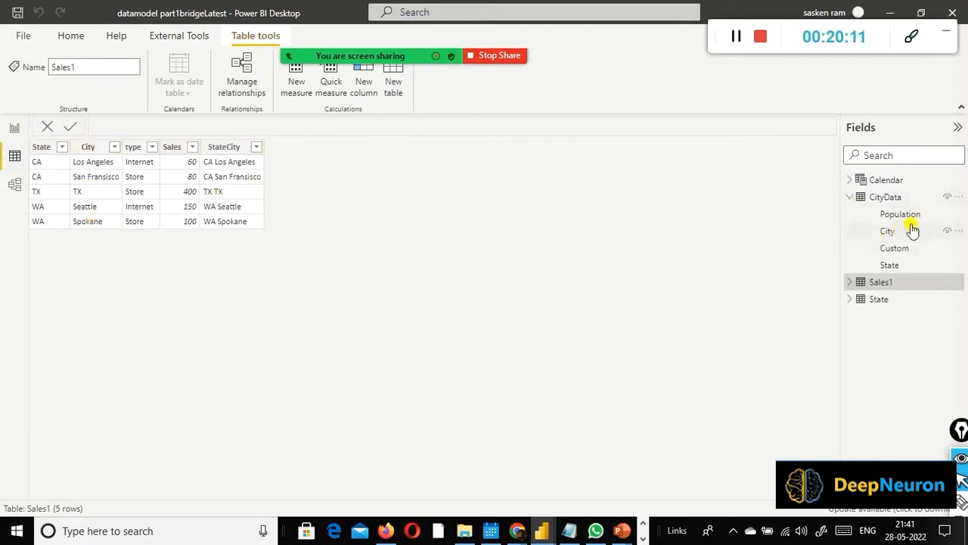
pyautogui.click(877, 196)
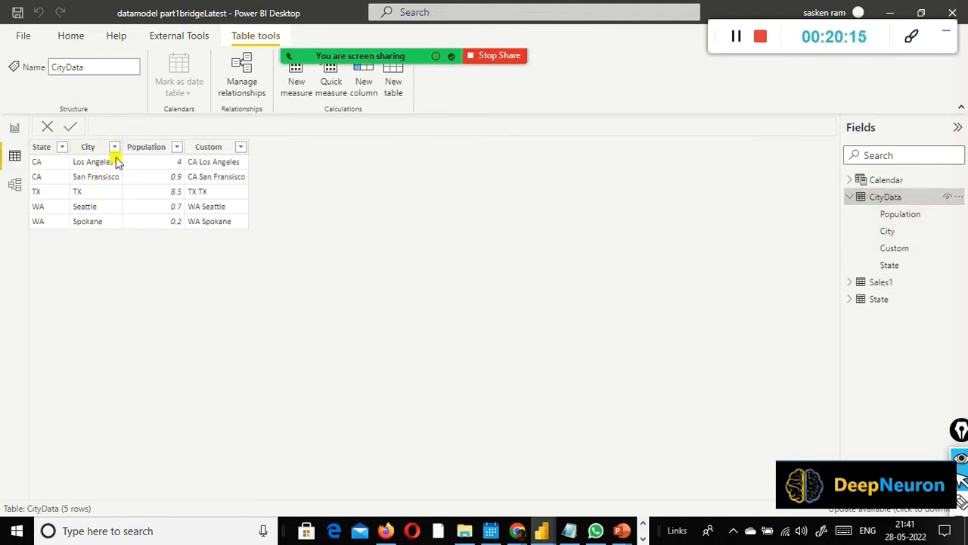
# Step: Examine the data of the Sales1 and State tables, and their relationships in the model diagram
pyautogui.click(857, 281)
pyautogui.click(863, 282)
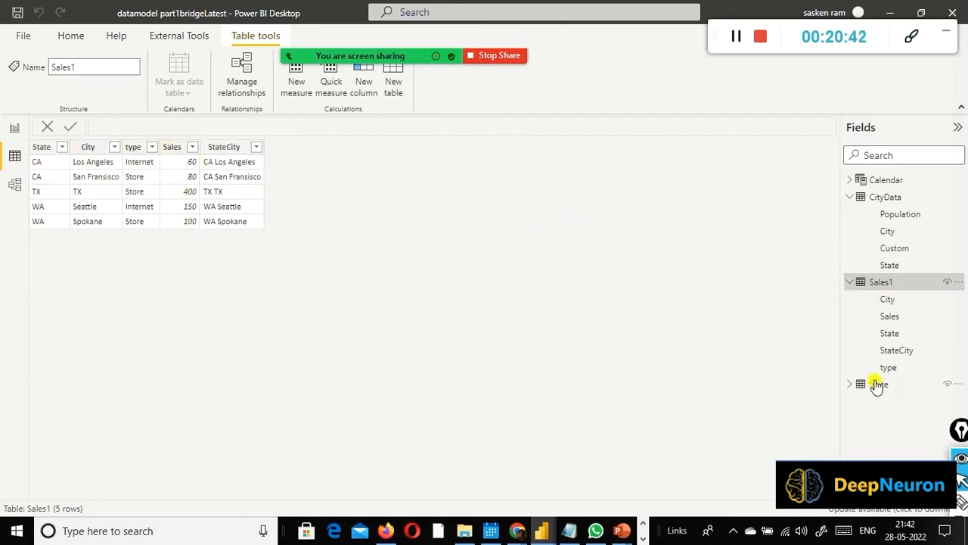
pyautogui.click(850, 385)
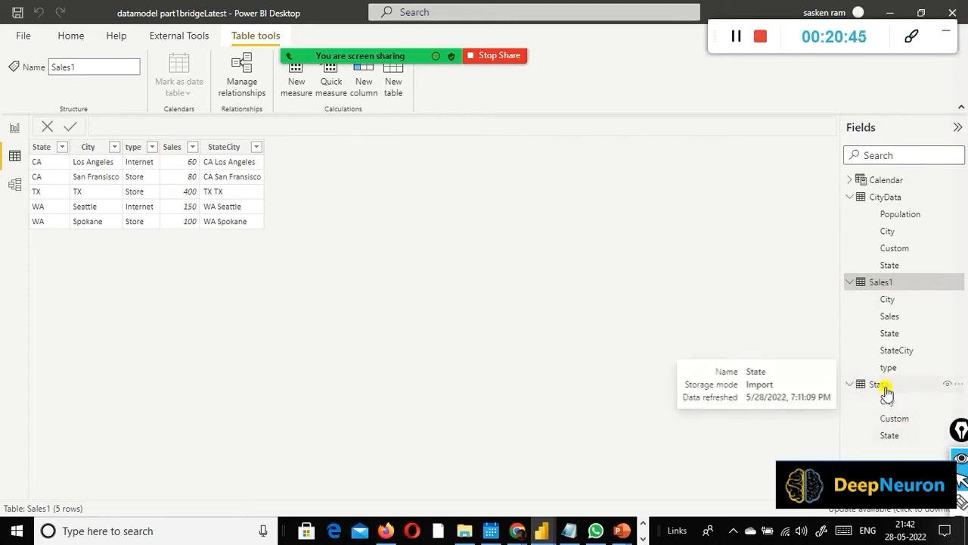
pyautogui.click(881, 387)
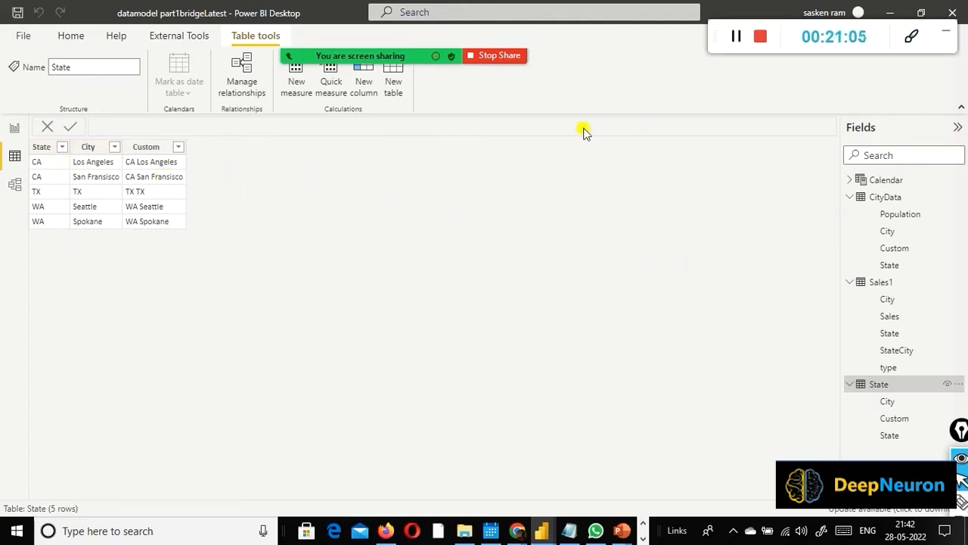
pyautogui.click(16, 185)
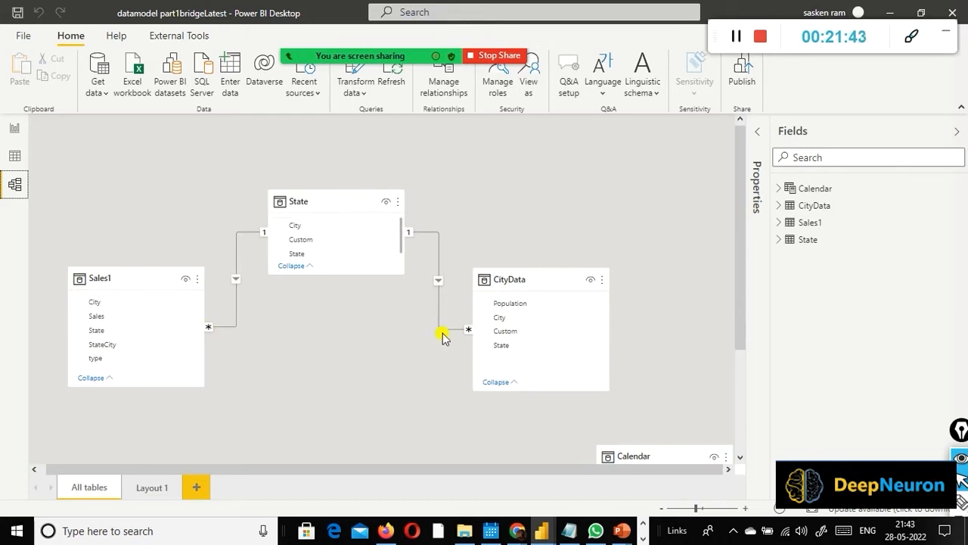
# Step: Insert an empty table visual in the upper part of report Page 6, and widen it
pyautogui.click(16, 129)
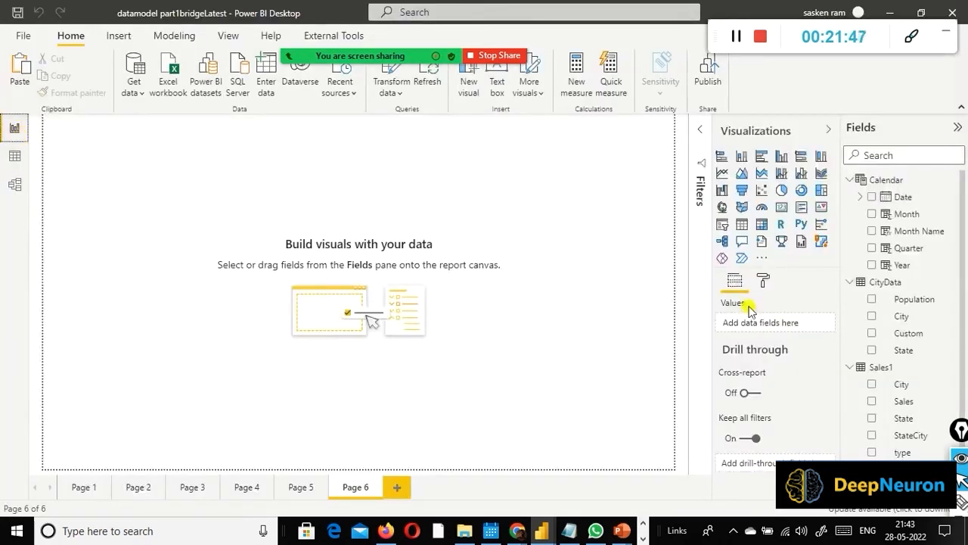
pyautogui.click(741, 224)
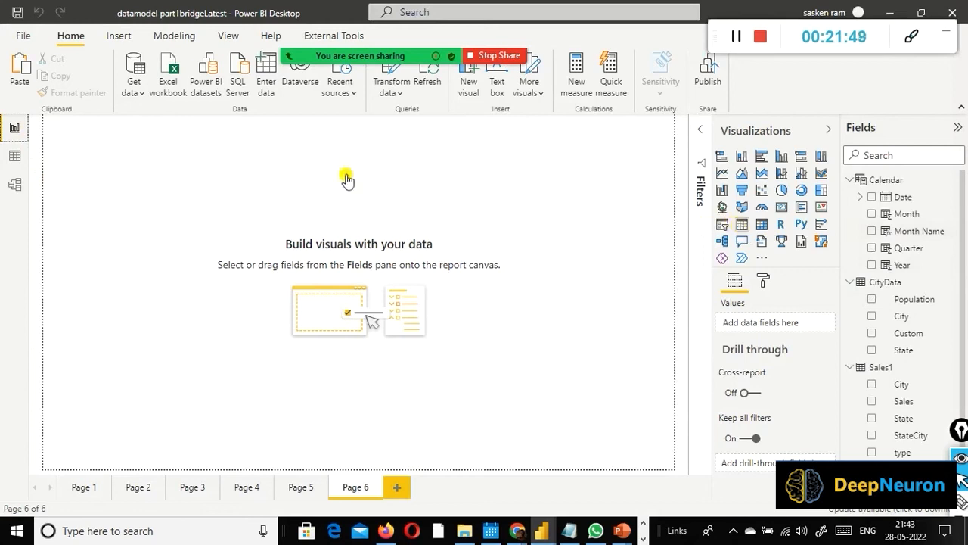
pyautogui.moveTo(116, 156); pyautogui.dragTo(199, 190)
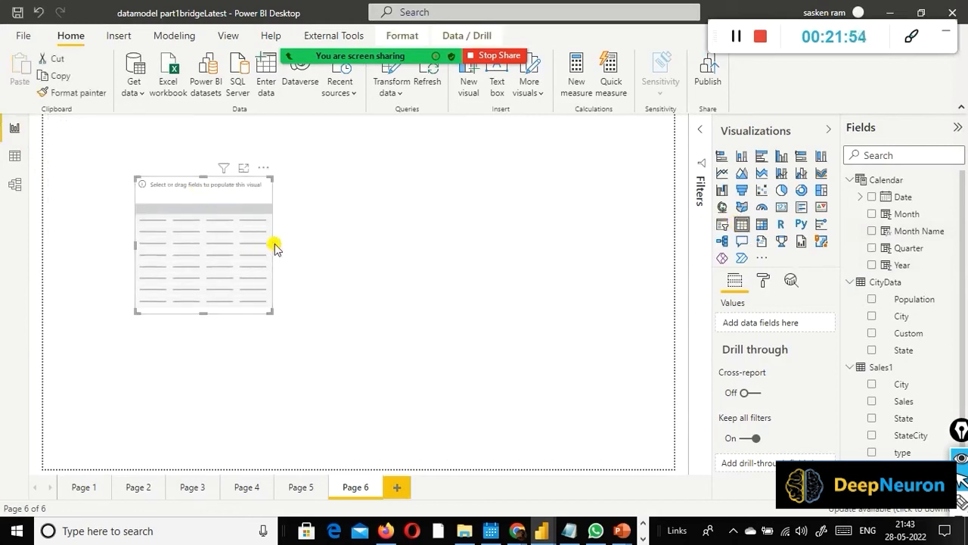
pyautogui.moveTo(273, 245); pyautogui.dragTo(323, 247)
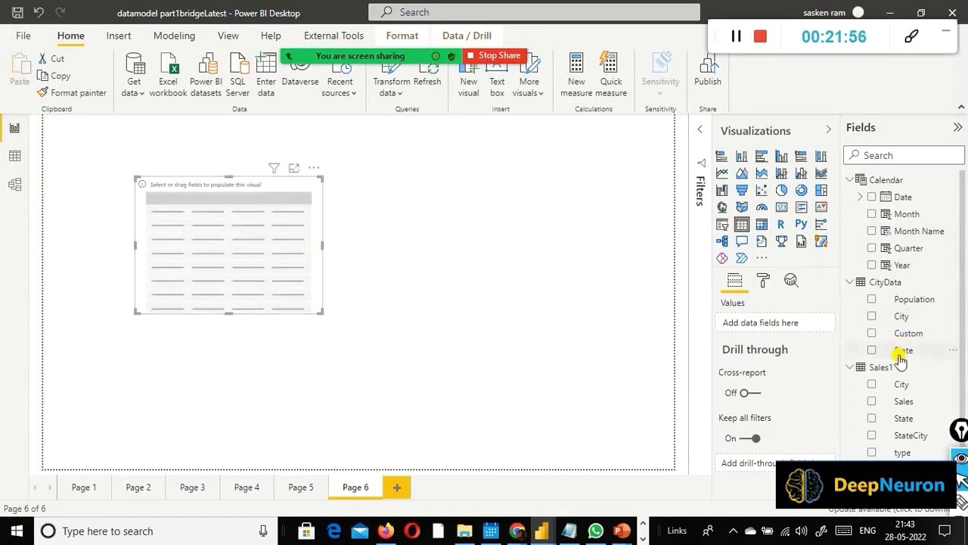
# Step: Add State and City from the State table, Population from CityData and Sales from Sales1 to the table visual
pyautogui.scroll(-1, 911, 329)
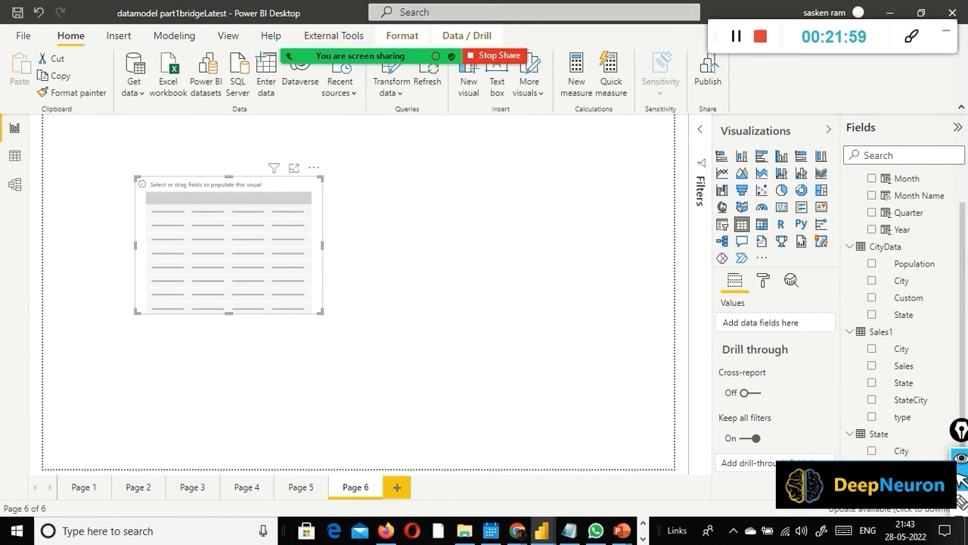
pyautogui.click(872, 467)
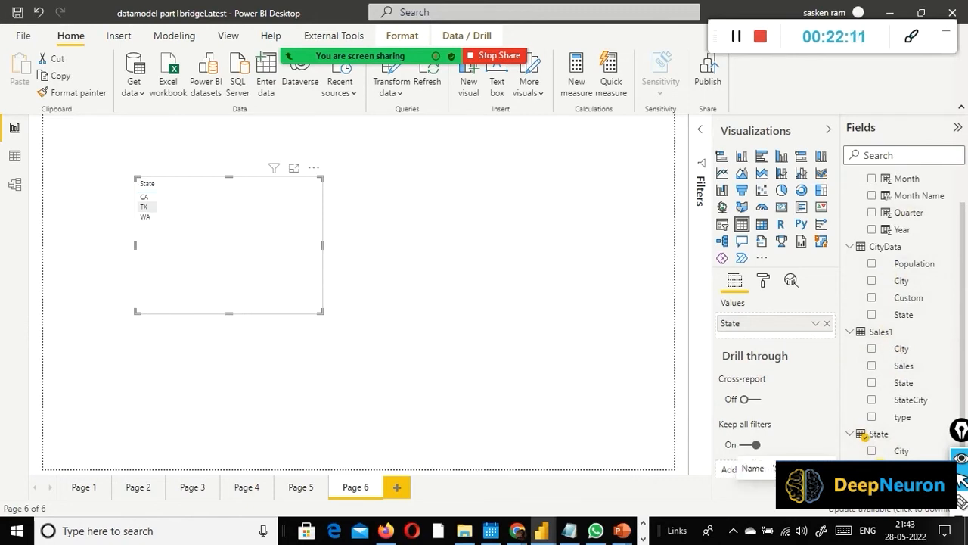
pyautogui.click(872, 451)
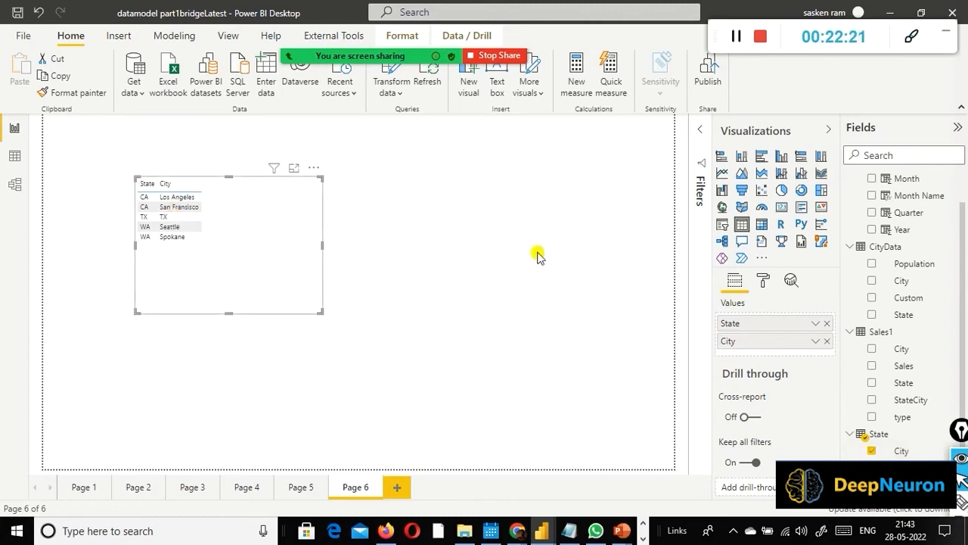
pyautogui.click(872, 264)
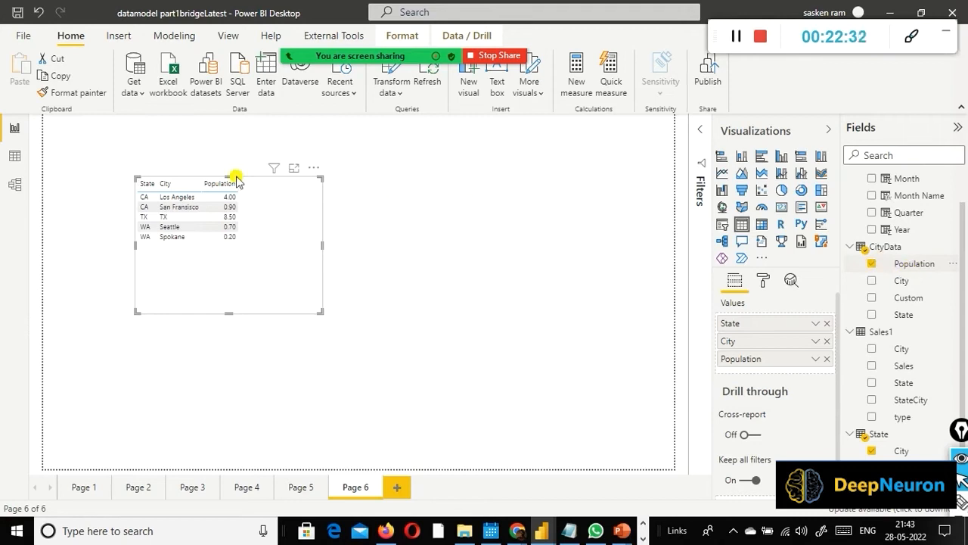
pyautogui.click(873, 367)
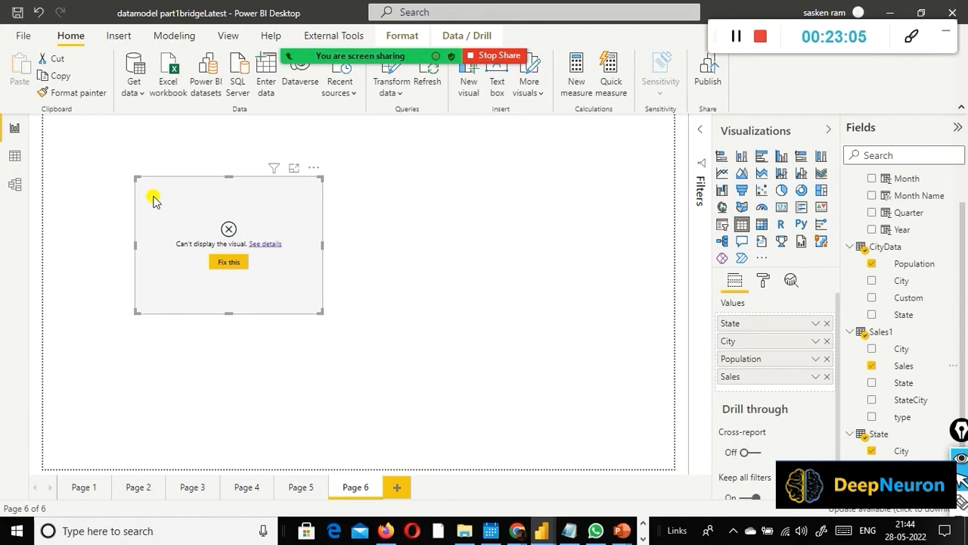
# Step: Check the relationship detection options for the table visual, and dismiss them without creating a relationship
pyautogui.click(230, 262)
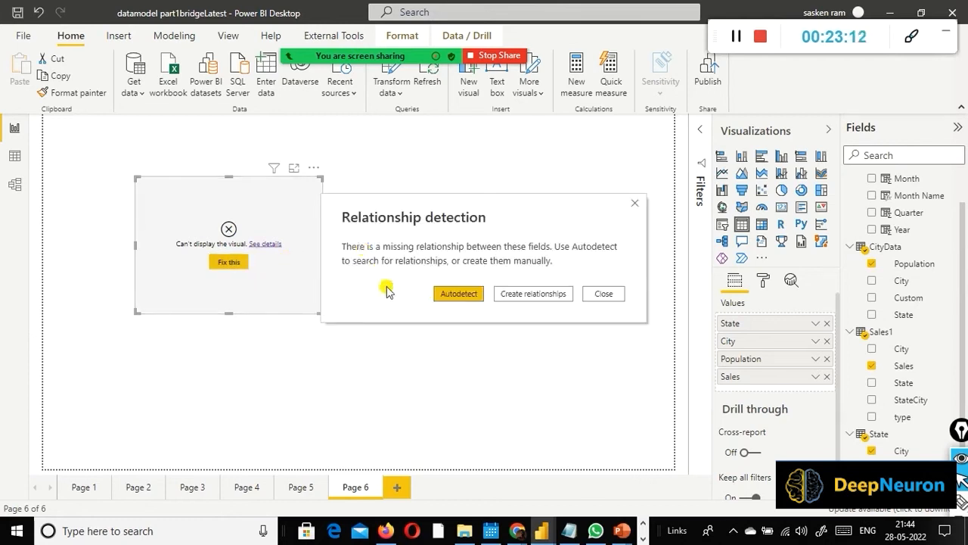
pyautogui.click(611, 294)
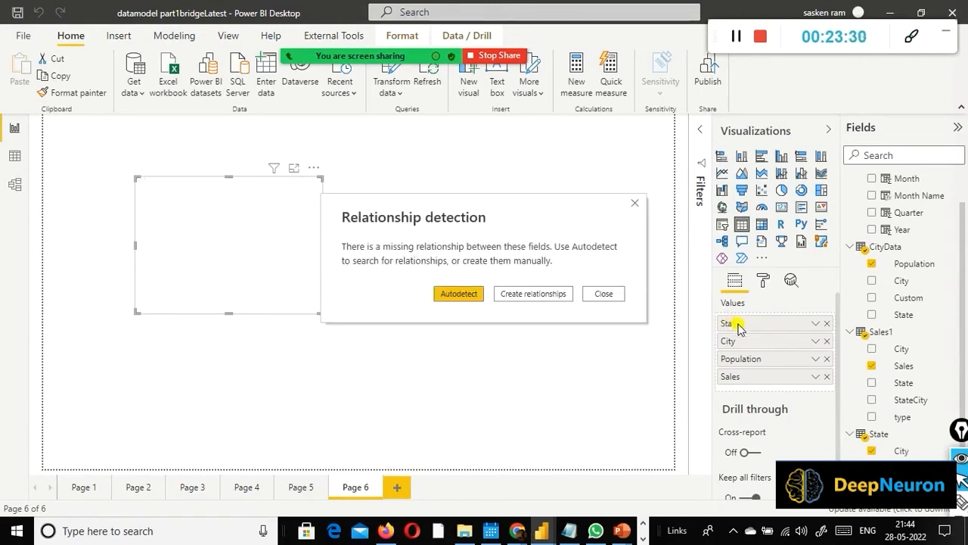
pyautogui.click(596, 293)
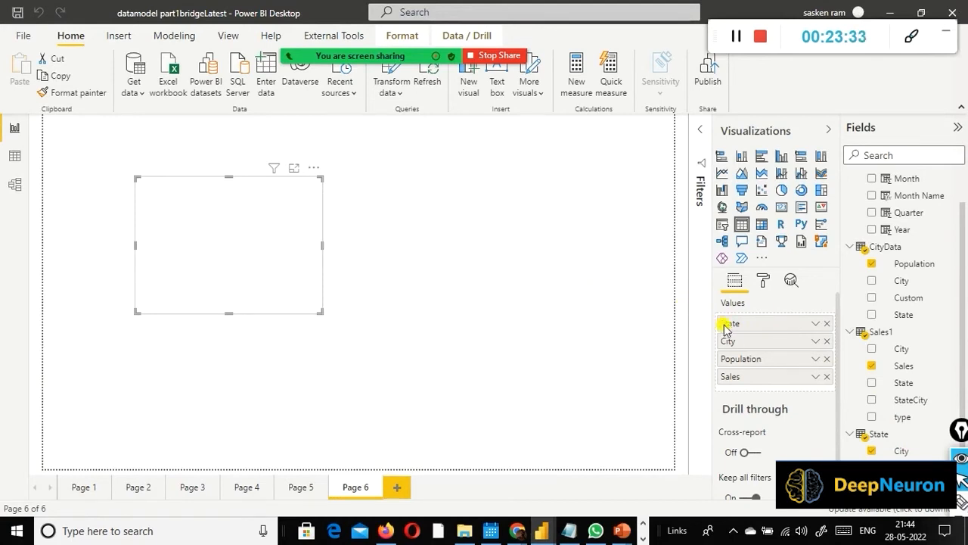
pyautogui.click(684, 290)
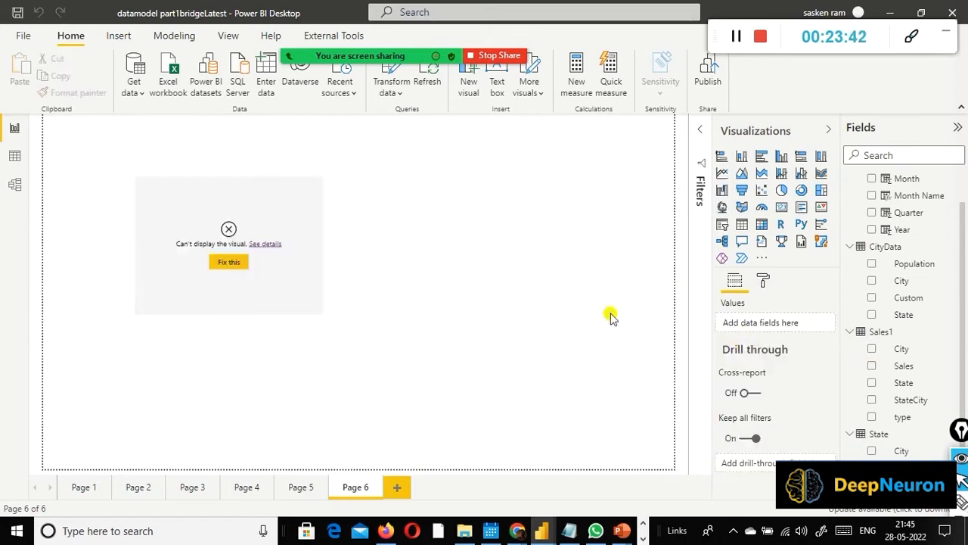
# Step: Place Sales before Population in the table visual, and summarize both fields by Sum
pyautogui.click(318, 281)
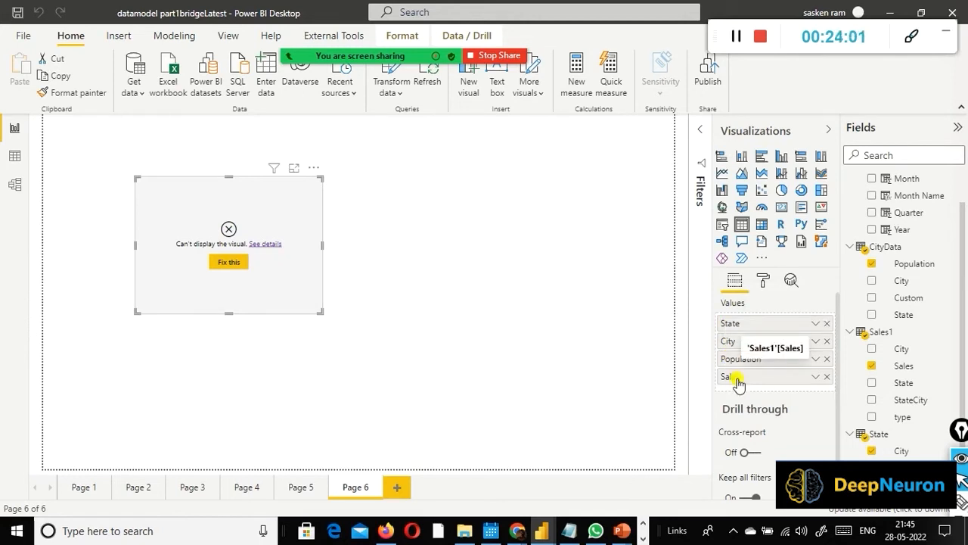
pyautogui.moveTo(737, 383); pyautogui.dragTo(738, 361)
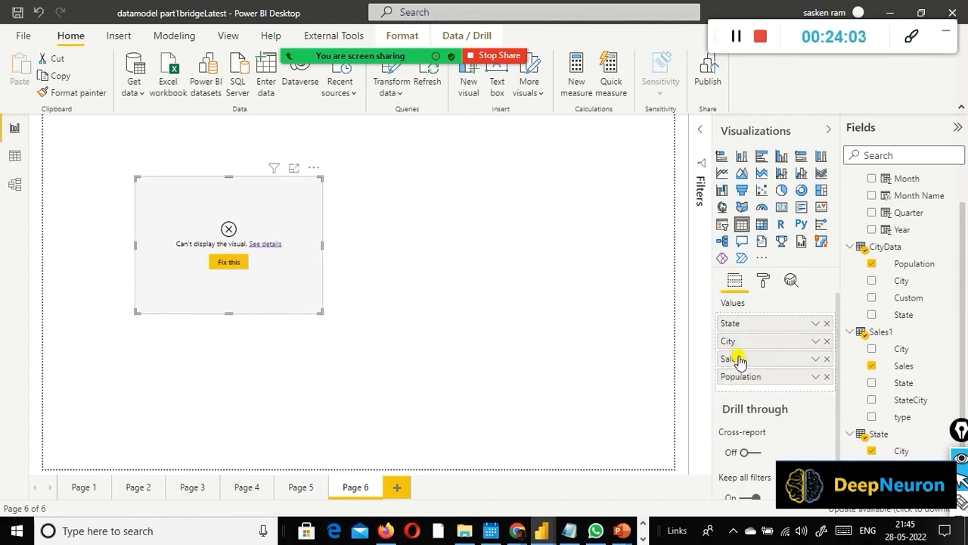
pyautogui.click(816, 359)
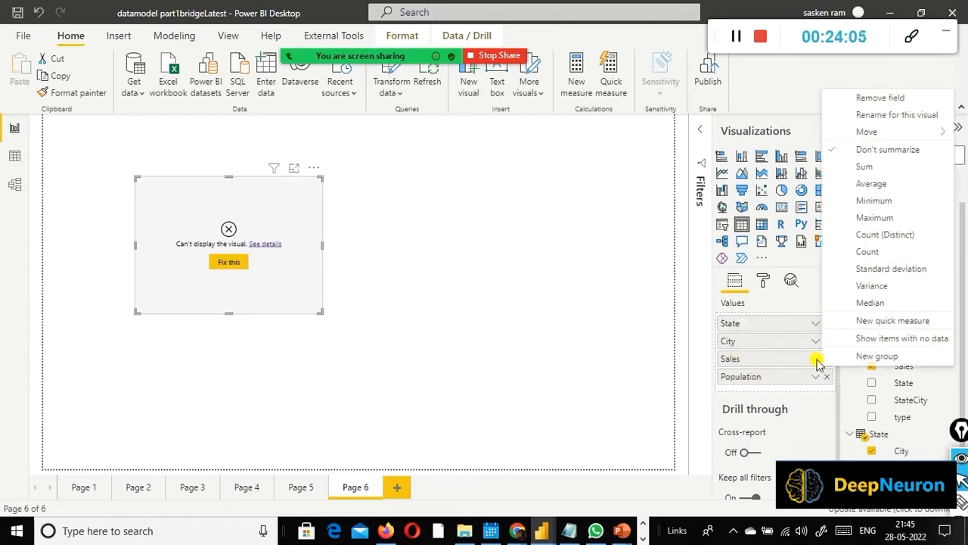
pyautogui.click(886, 166)
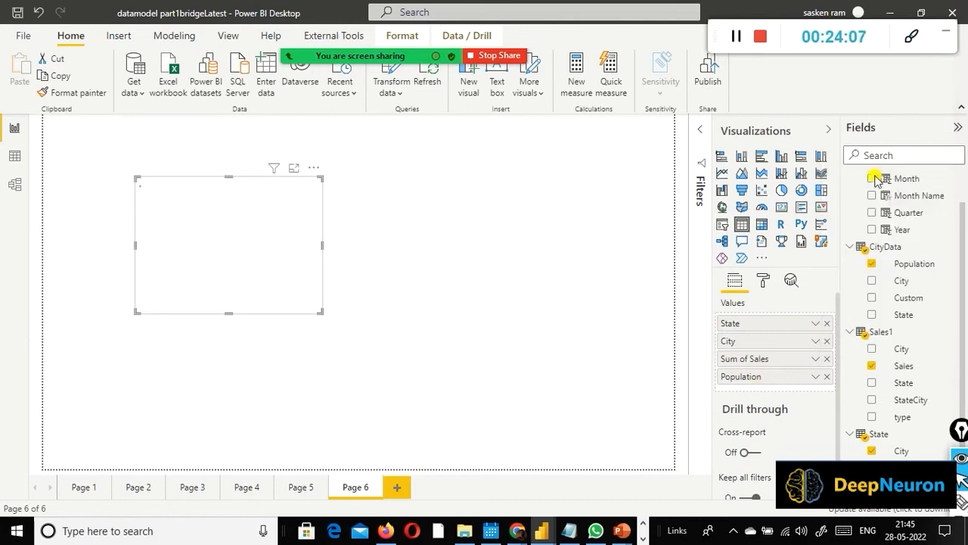
pyautogui.click(816, 376)
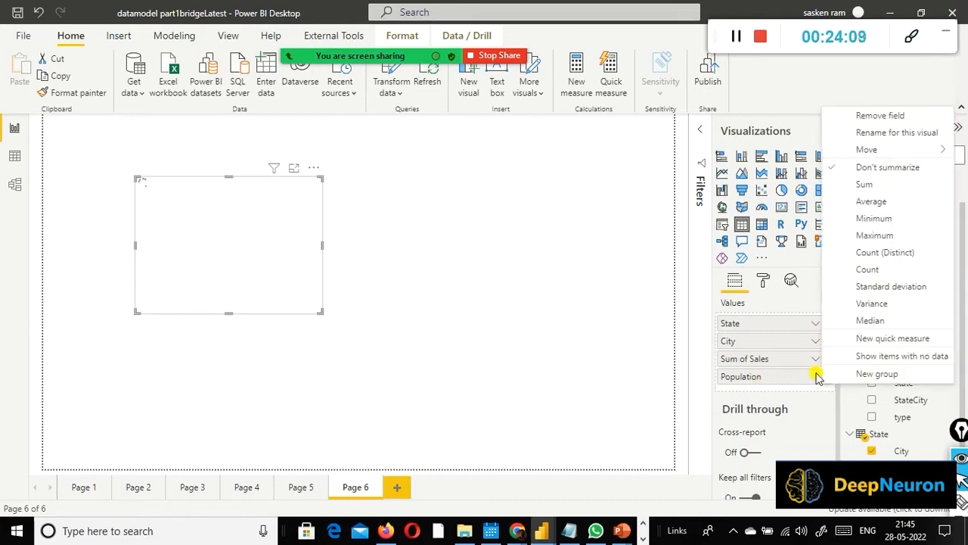
pyautogui.click(870, 184)
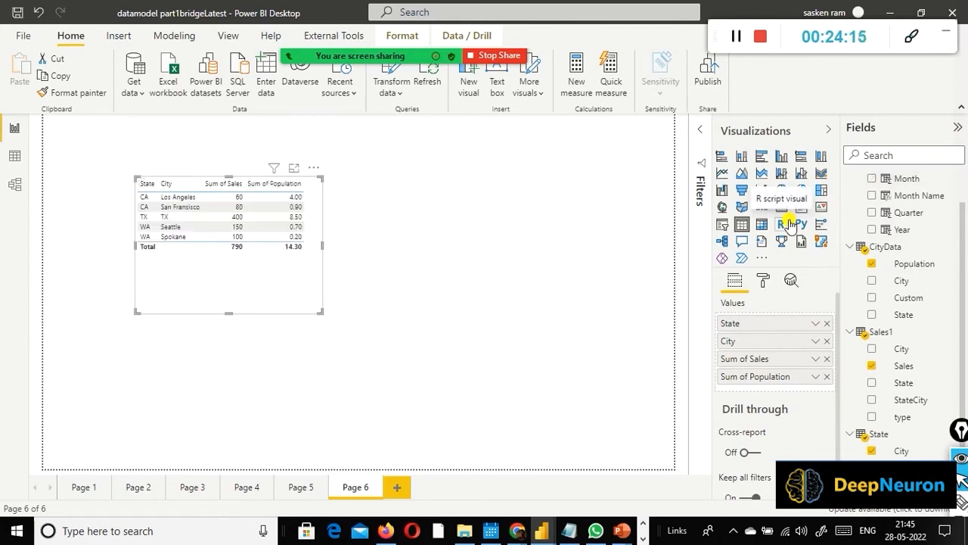
# Step: Reduce the height of the table visual to fit its rows, and reposition it slightly on Page 6
pyautogui.click(815, 376)
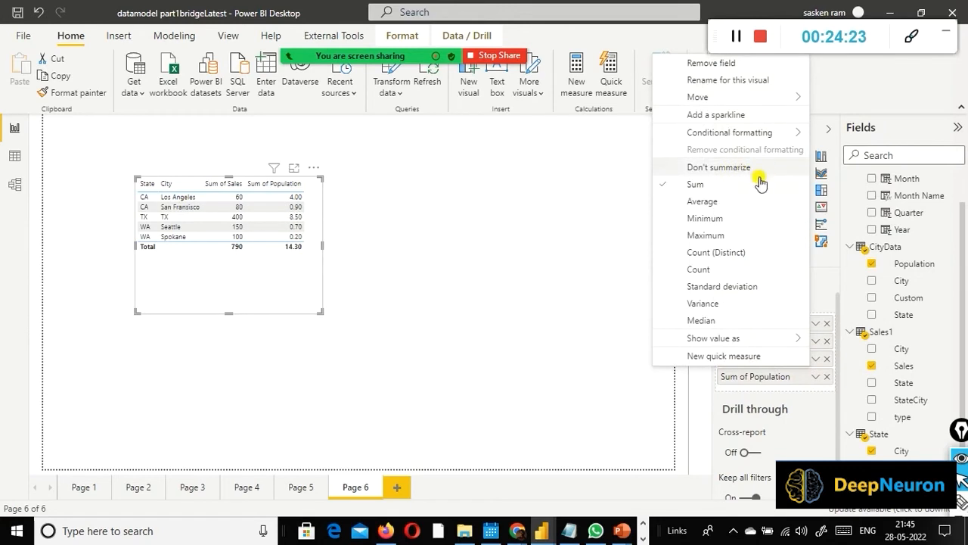
pyautogui.press('Escape')
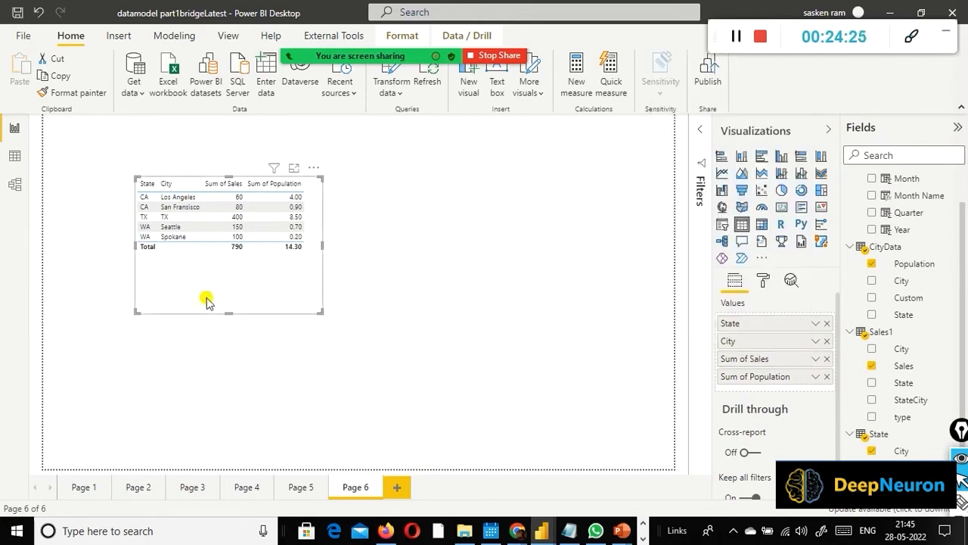
pyautogui.moveTo(231, 311); pyautogui.dragTo(252, 283)
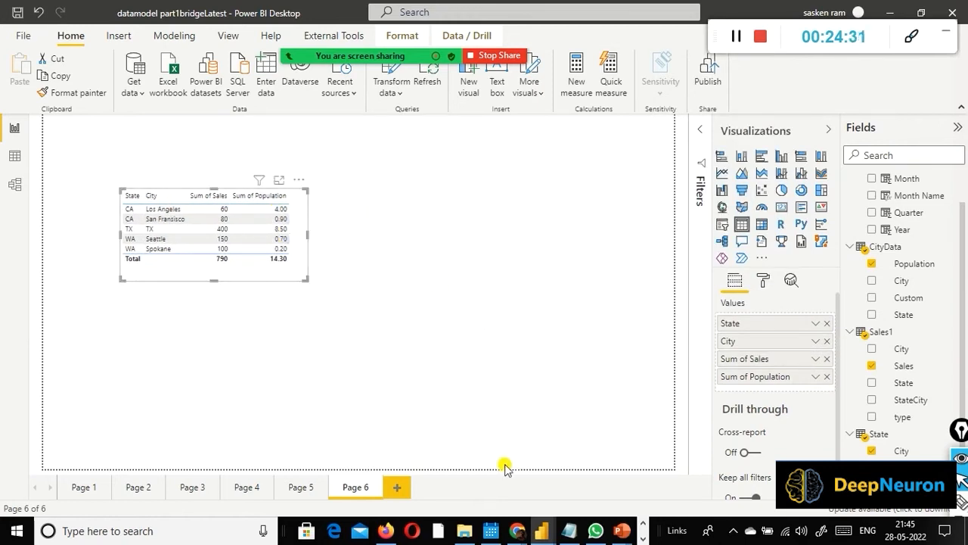
# Step: Compare the table visual with the desired output on the PowerPoint slide, and check the summarization options for Sales in Power BI
pyautogui.moveTo(622, 531)
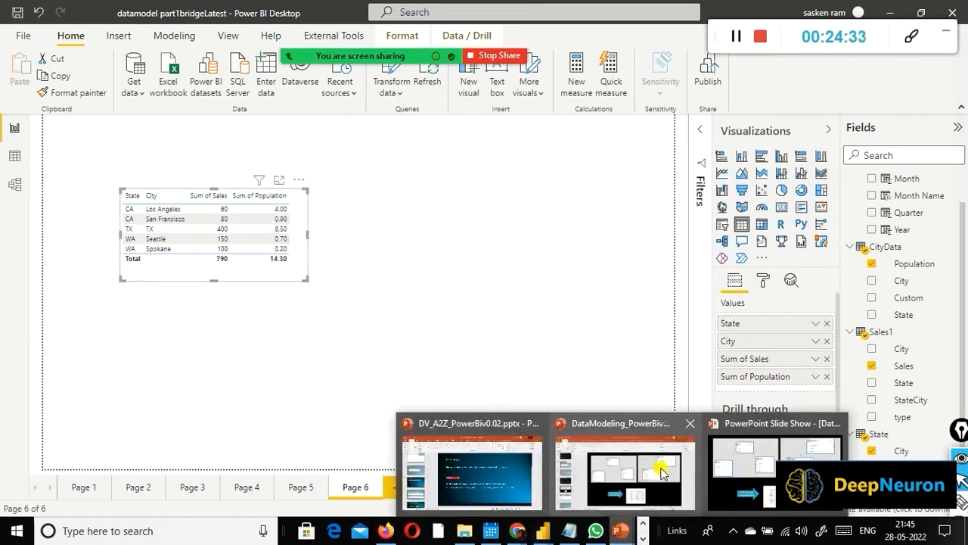
pyautogui.click(730, 484)
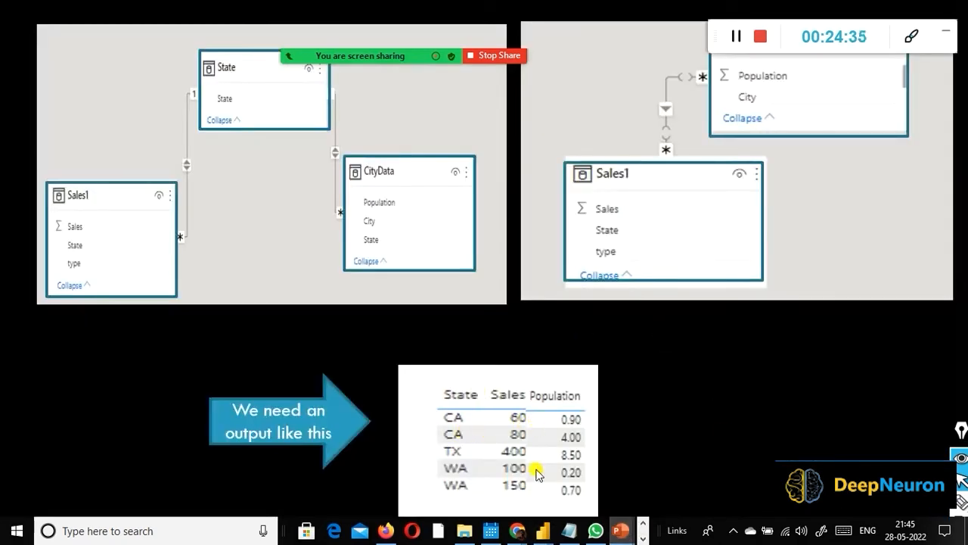
pyautogui.hotkey('alt', 'Tab')
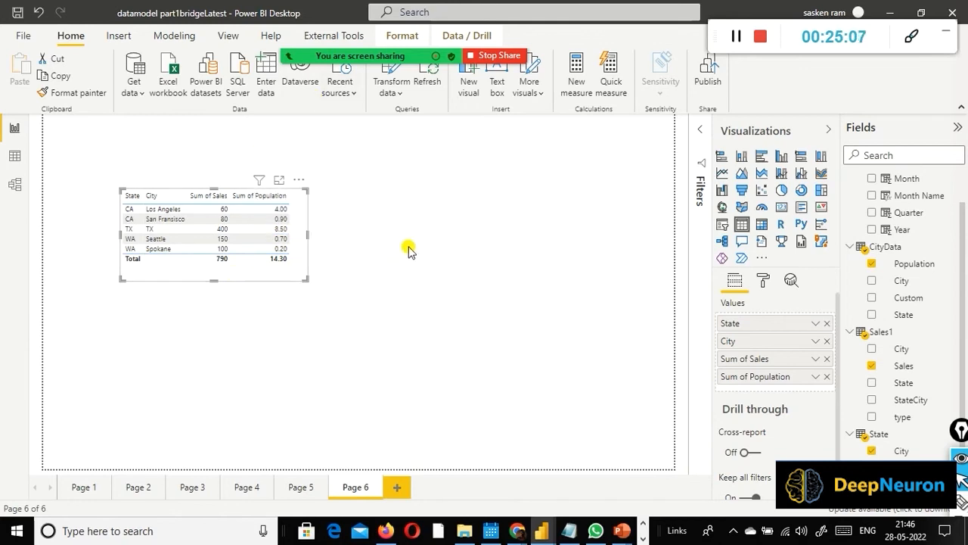
pyautogui.click(816, 358)
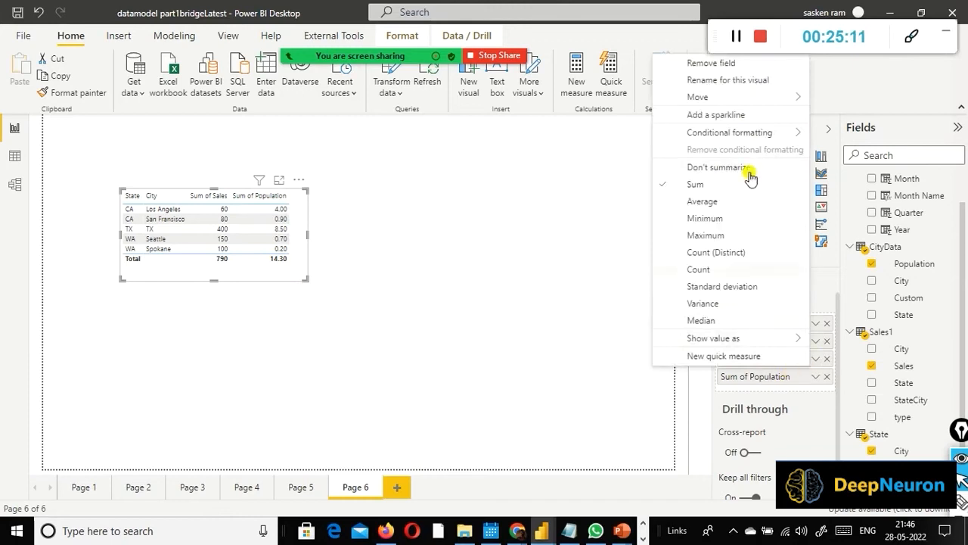
pyautogui.click(775, 384)
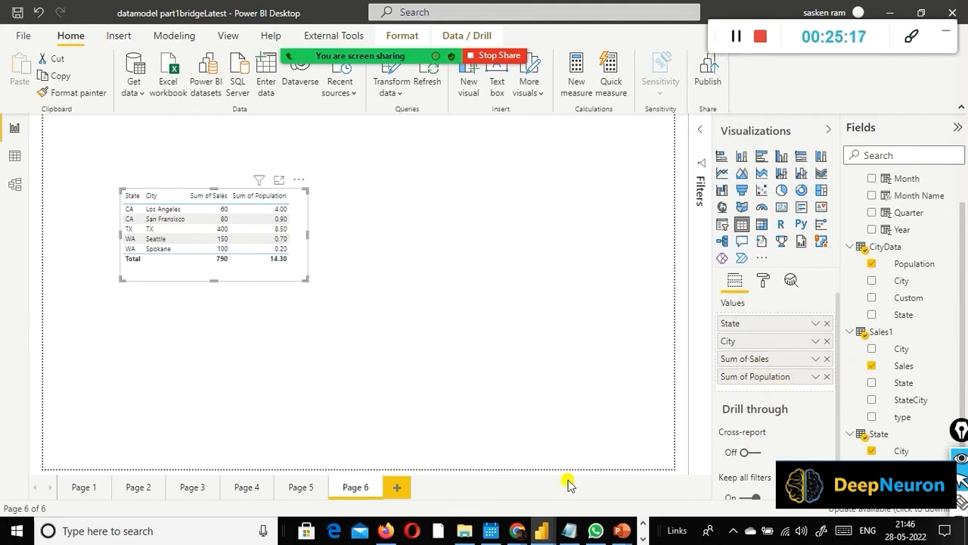
pyautogui.moveTo(618, 531)
pyautogui.click(715, 492)
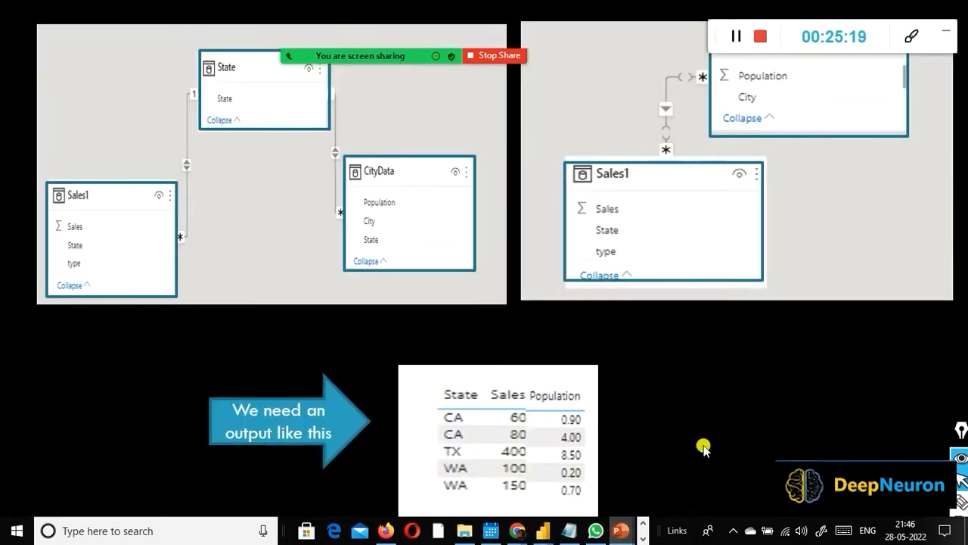
pyautogui.hotkey('alt', 'Tab')
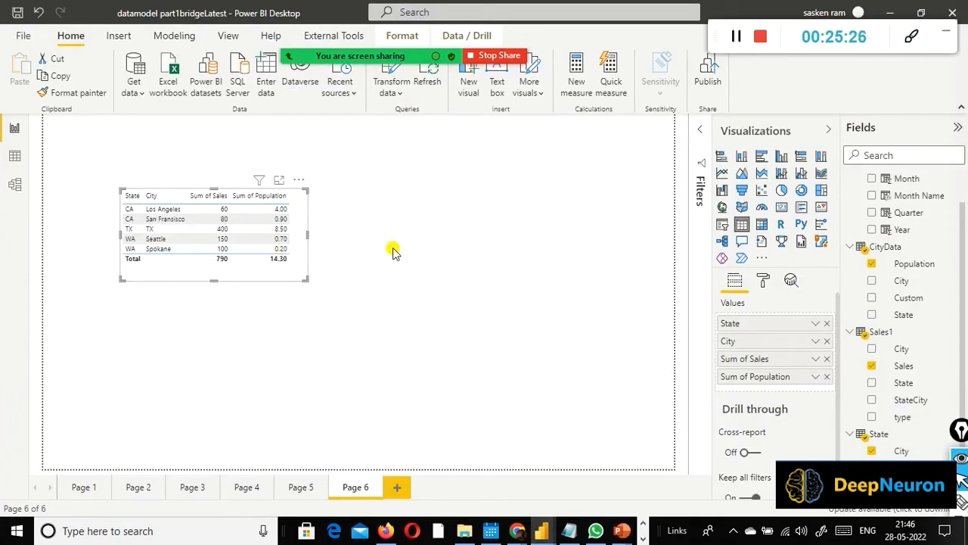
# Step: Delete the relationship between the State and Sales1 tables in the data model
pyautogui.click(14, 186)
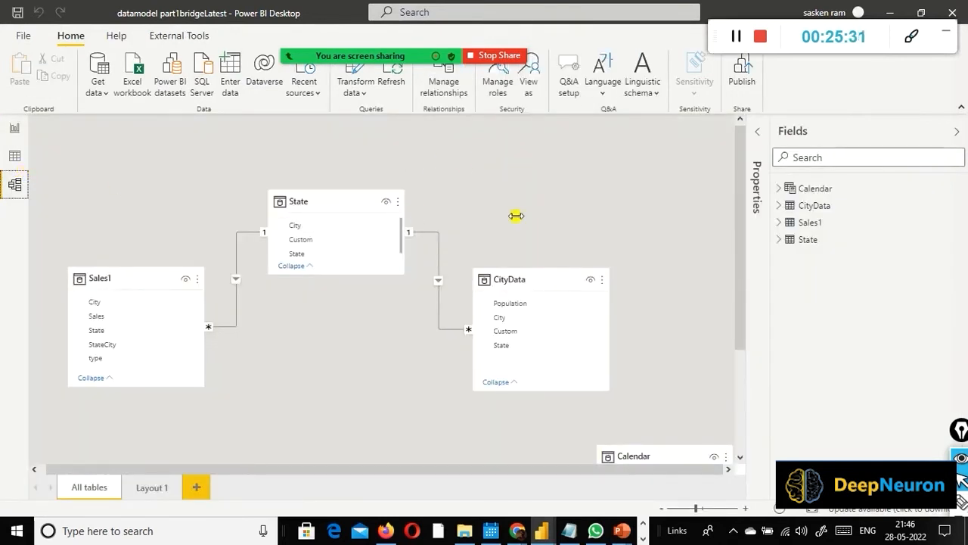
pyautogui.scroll(-3, 546, 221)
pyautogui.scroll(2, 546, 220)
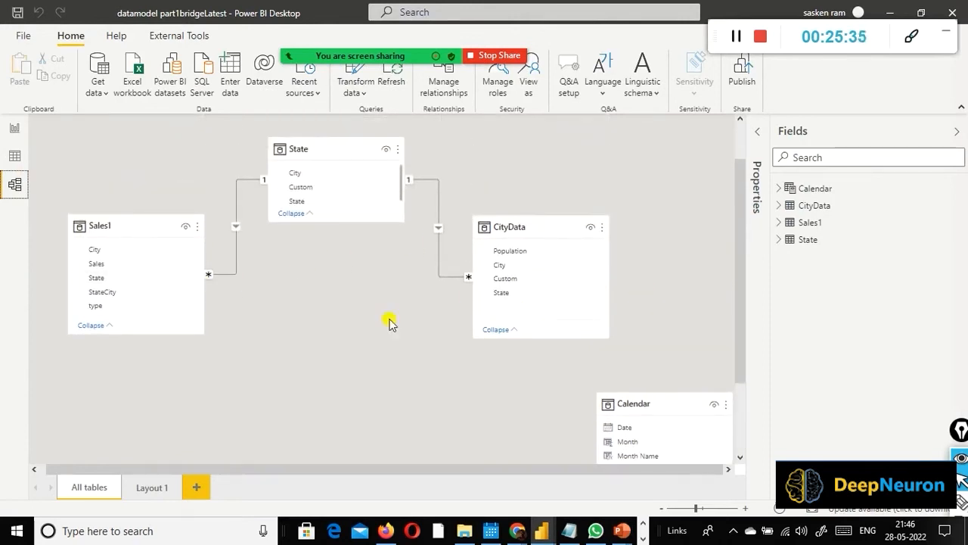
pyautogui.scroll(-2, 590, 324)
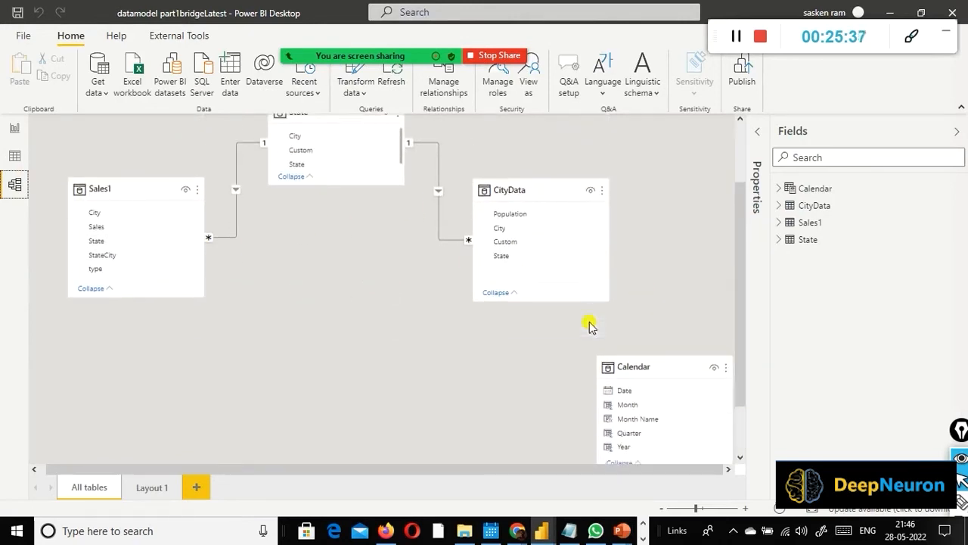
pyautogui.scroll(1, 590, 324)
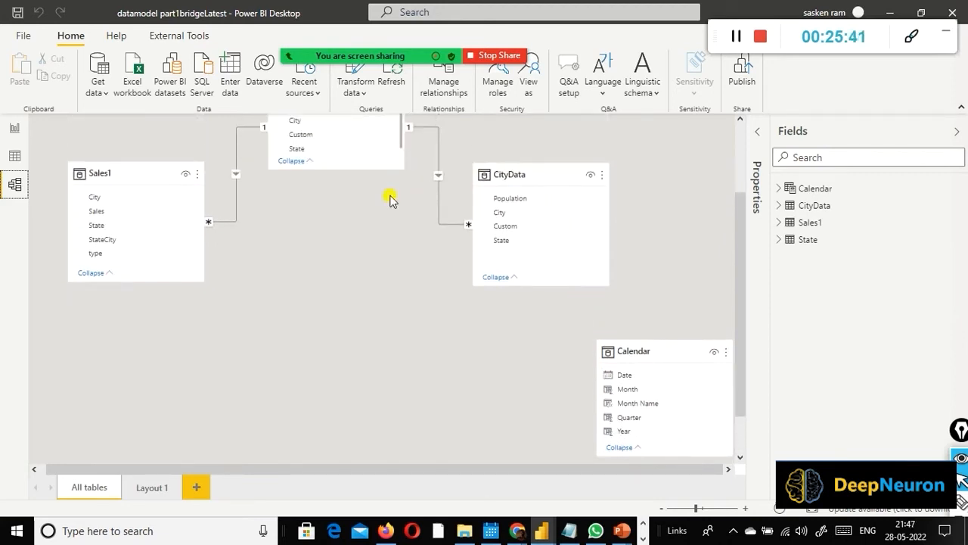
pyautogui.rightClick(236, 213)
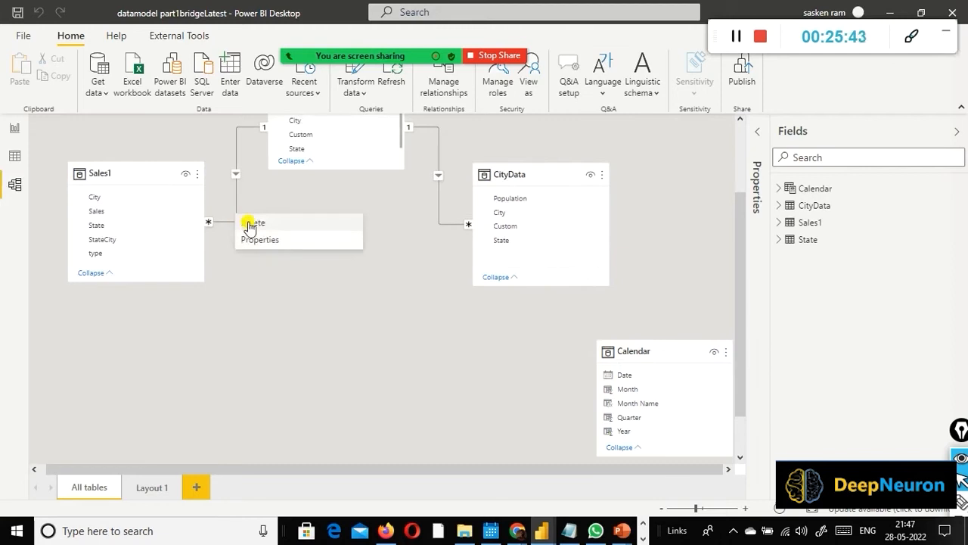
pyautogui.scroll(1, 250, 227)
pyautogui.click(444, 220)
pyautogui.press('Delete')
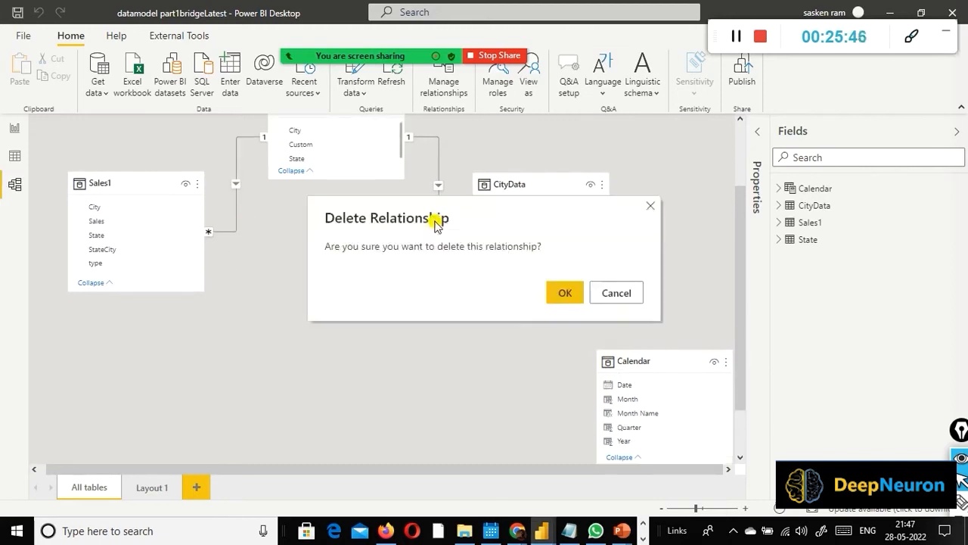
pyautogui.click(562, 294)
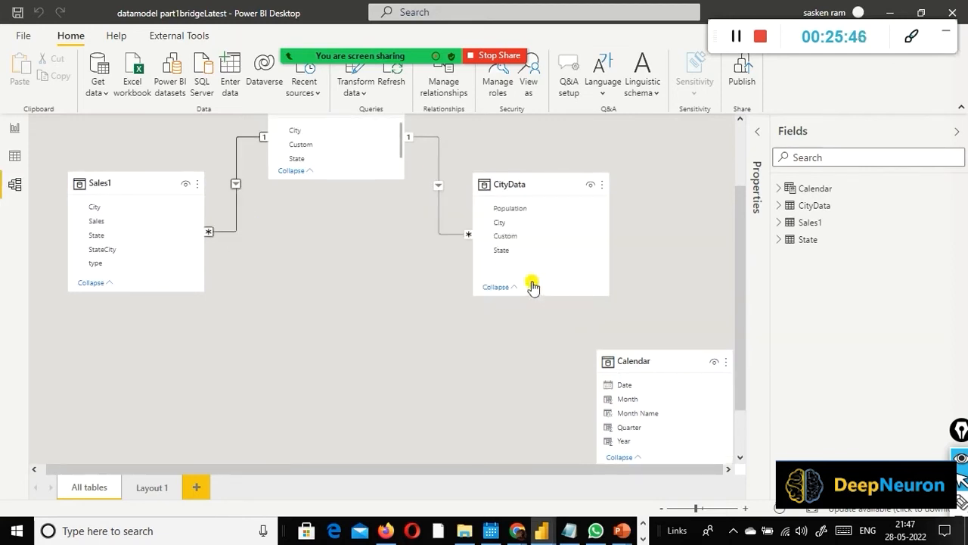
# Step: Delete the relationship between the State and CityData tables
pyautogui.rightClick(439, 223)
pyautogui.click(455, 230)
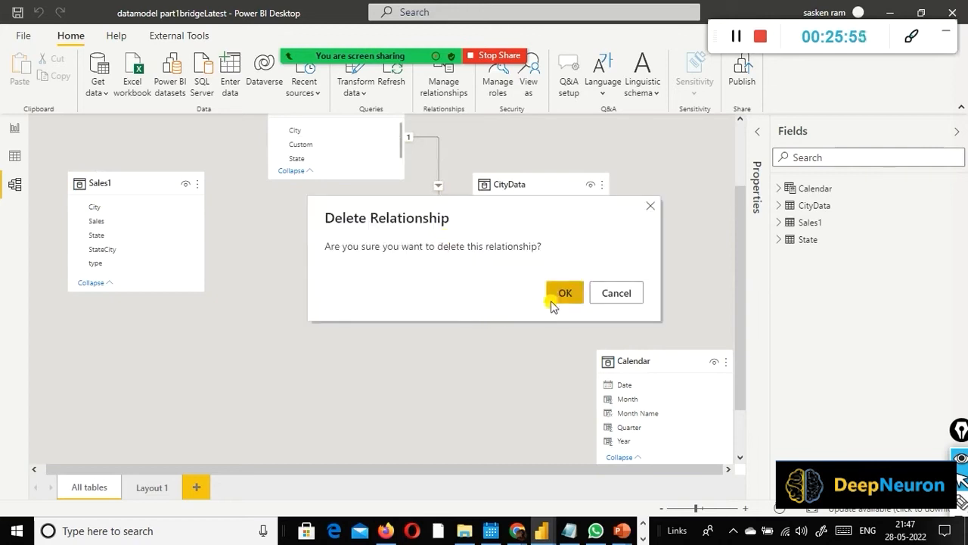
pyautogui.click(560, 293)
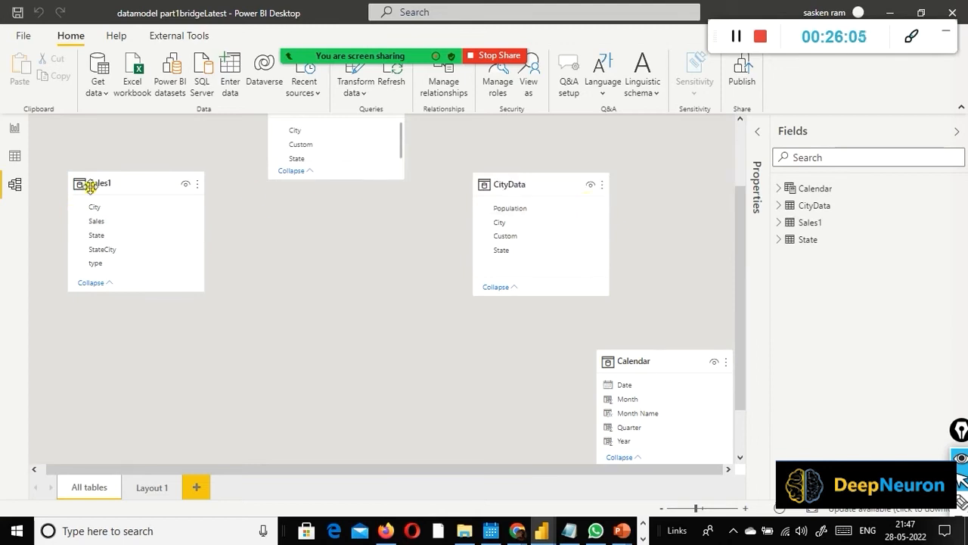
# Step: Lower the CityData and Sales1 tables in the diagram, and relate them directly on City, one to one with cross filtering in both directions
pyautogui.moveTo(534, 186); pyautogui.dragTo(497, 233)
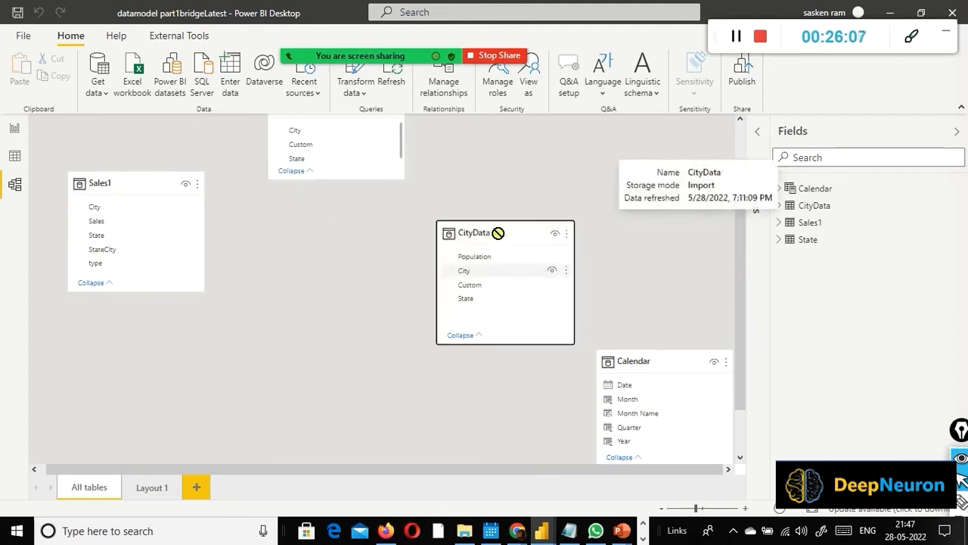
pyautogui.moveTo(123, 183); pyautogui.dragTo(132, 224)
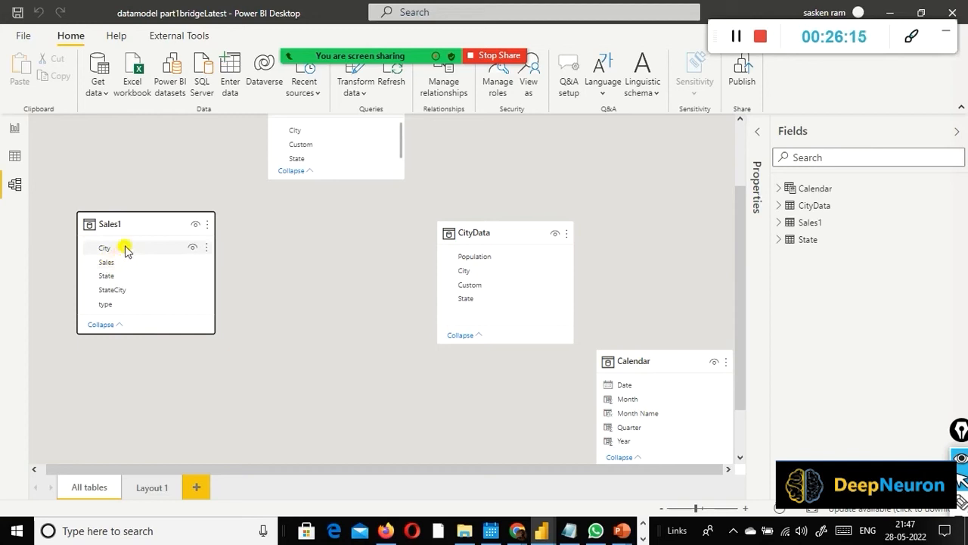
pyautogui.moveTo(121, 250); pyautogui.dragTo(448, 273)
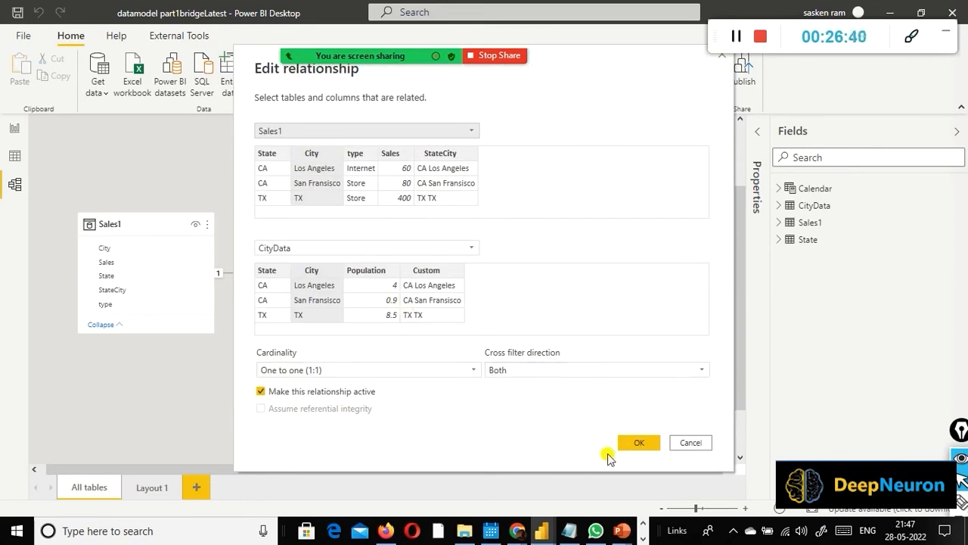
pyautogui.click(640, 442)
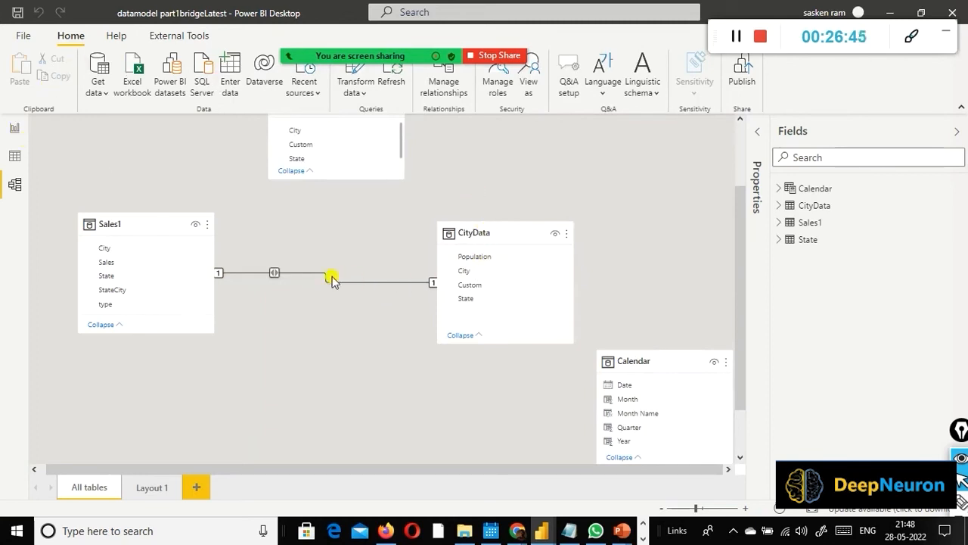
pyautogui.doubleClick(352, 284)
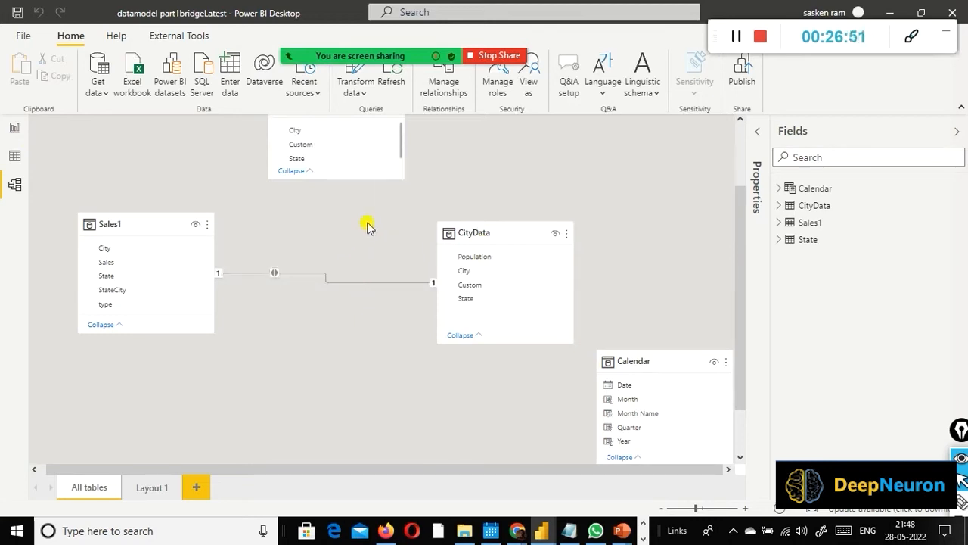
# Step: Check the table visual on Page 6 under the direct relationship, and review the settings of the Sales1 to CityData relationship
pyautogui.click(14, 127)
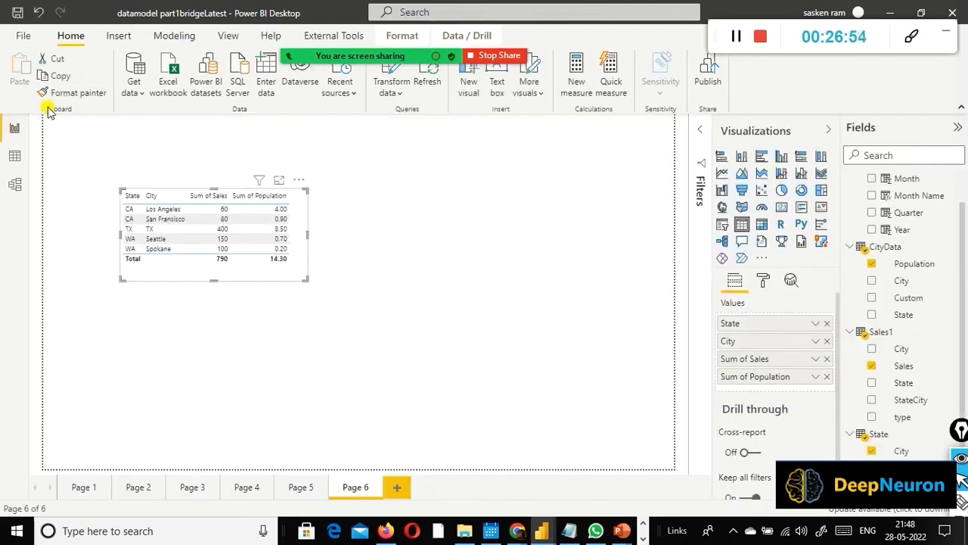
pyautogui.click(406, 219)
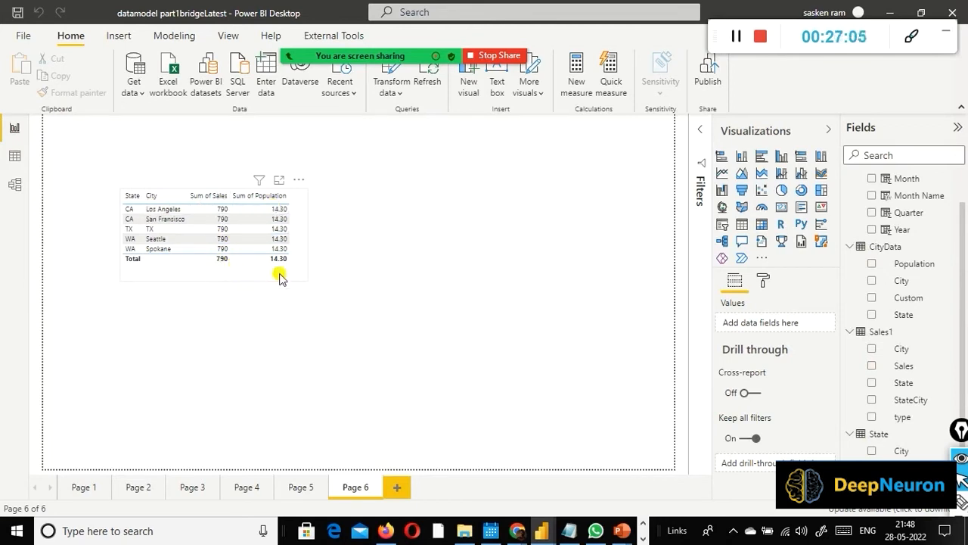
pyautogui.click(15, 184)
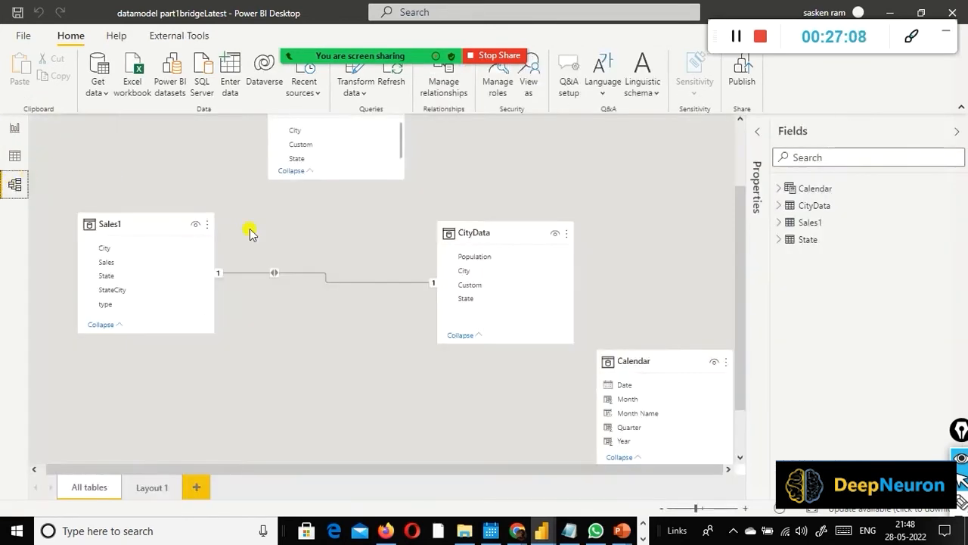
pyautogui.doubleClick(384, 283)
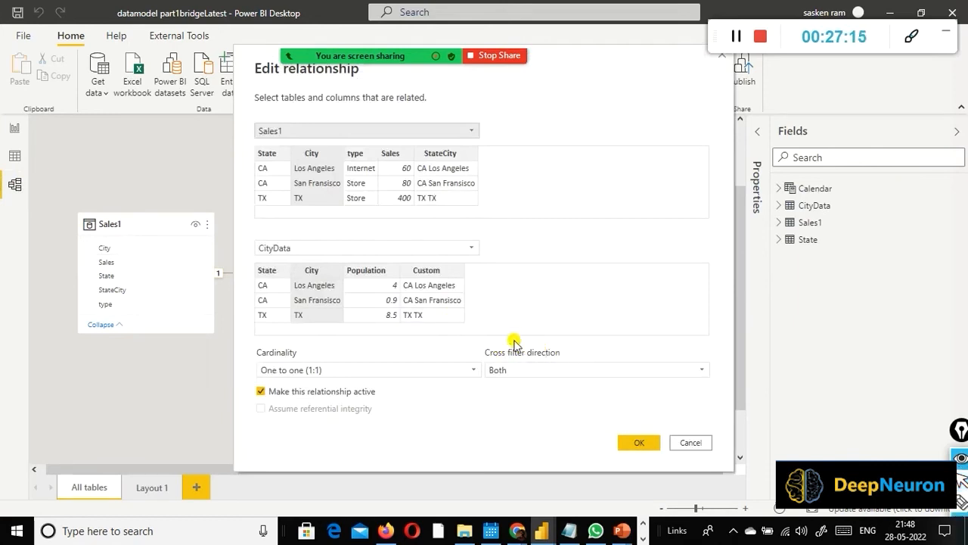
pyautogui.moveTo(477, 335)
pyautogui.mouseDown()
pyautogui.moveTo(627, 409)
pyautogui.moveTo(719, 398)
pyautogui.mouseUp()
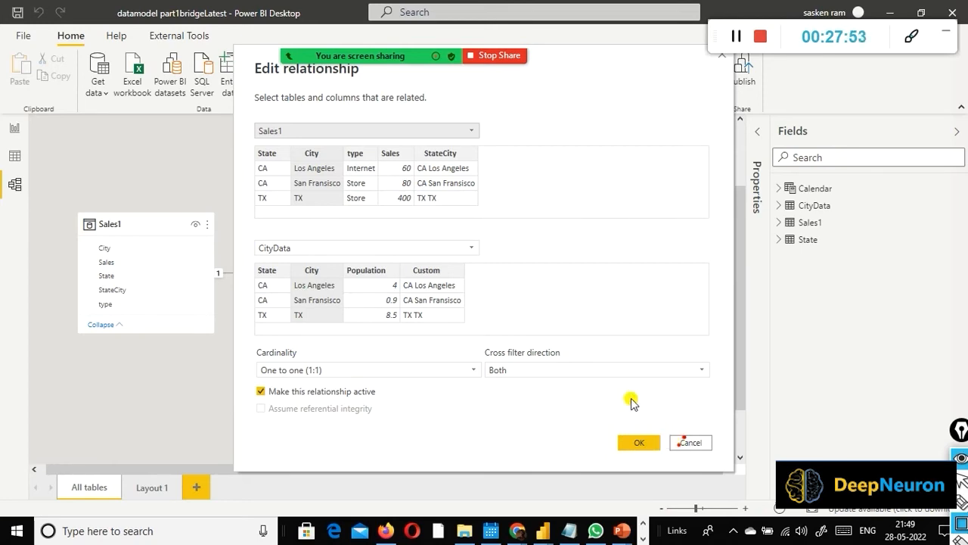
pyautogui.click(639, 441)
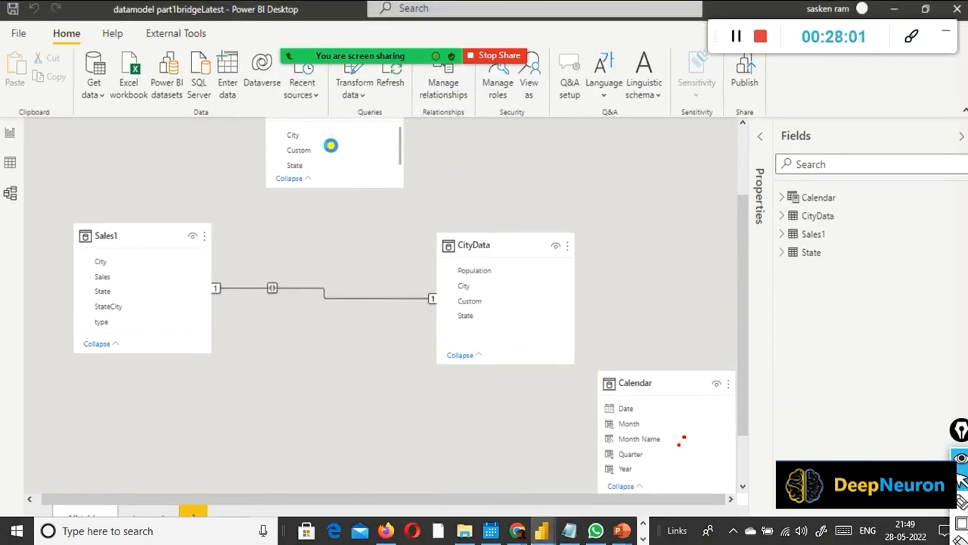
# Step: Delete the direct relationship between Sales1 and CityData
pyautogui.scroll(2, 330, 147)
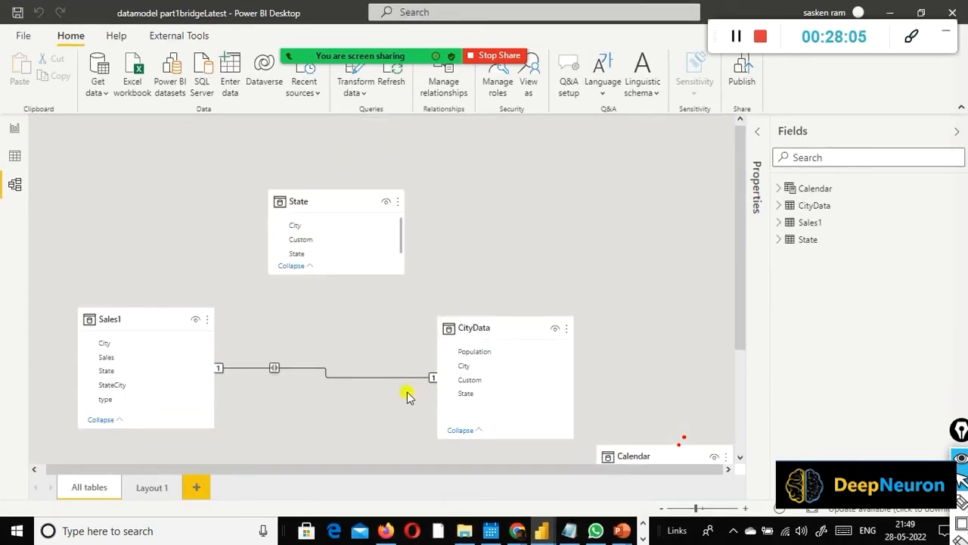
pyautogui.rightClick(342, 378)
pyautogui.press('Escape')
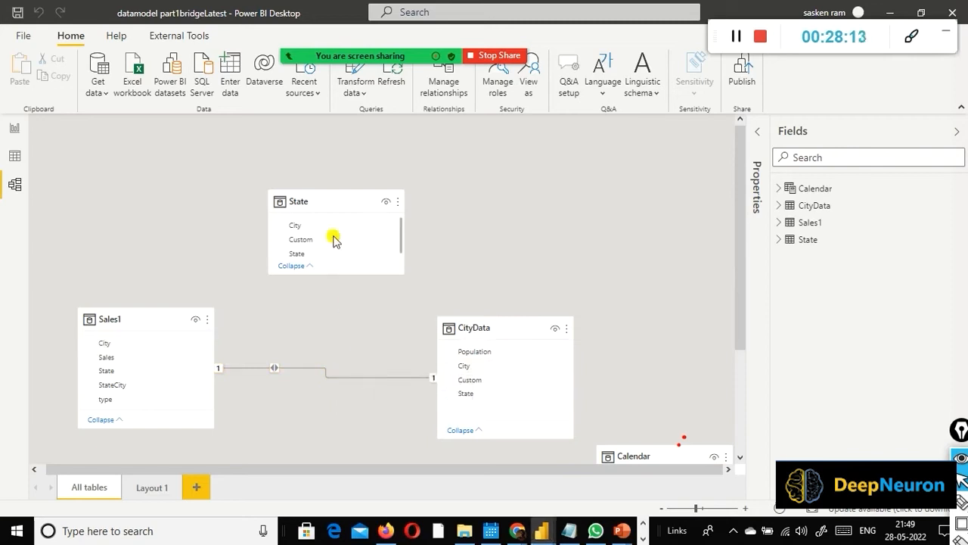
pyautogui.press('Delete')
pyautogui.click(557, 295)
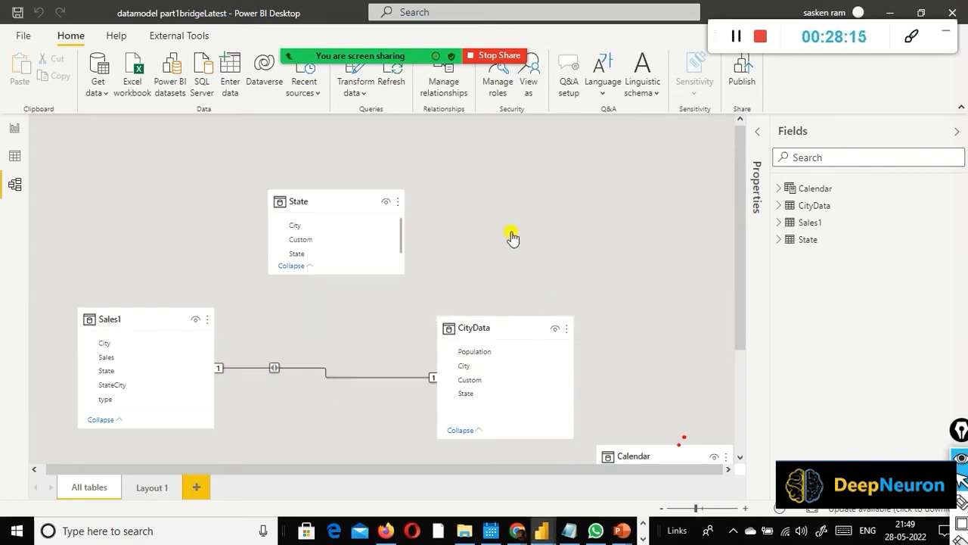
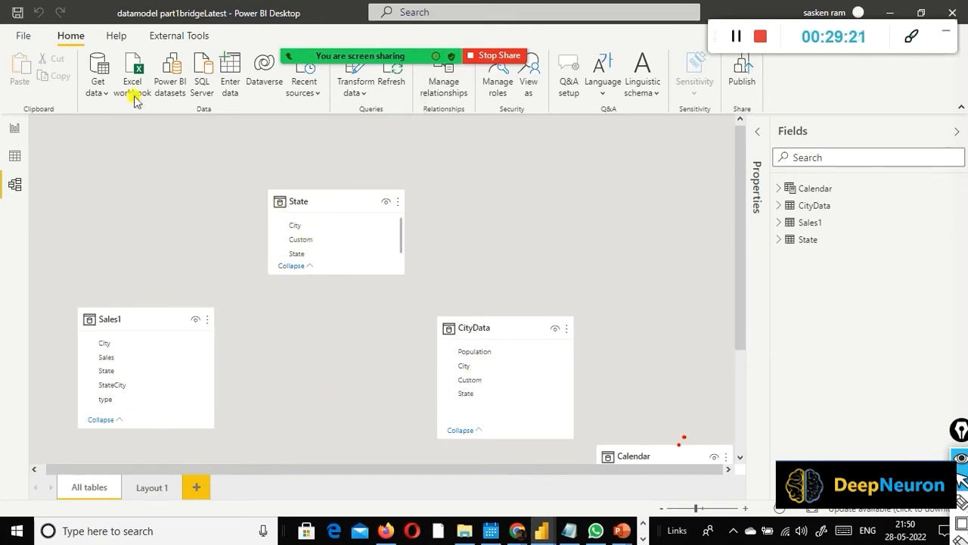
# Step: Check the list of defined relationships in the model
pyautogui.click(14, 184)
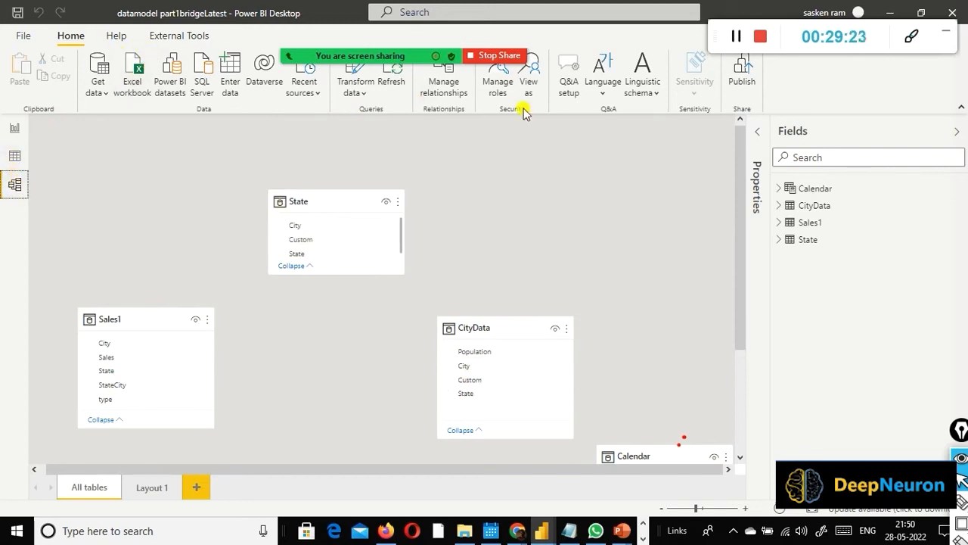
pyautogui.click(447, 91)
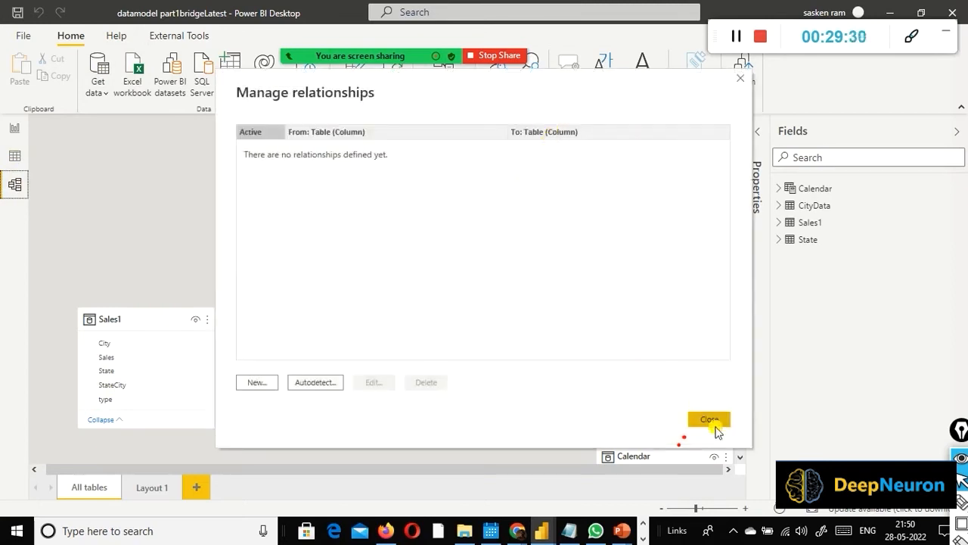
pyautogui.click(709, 420)
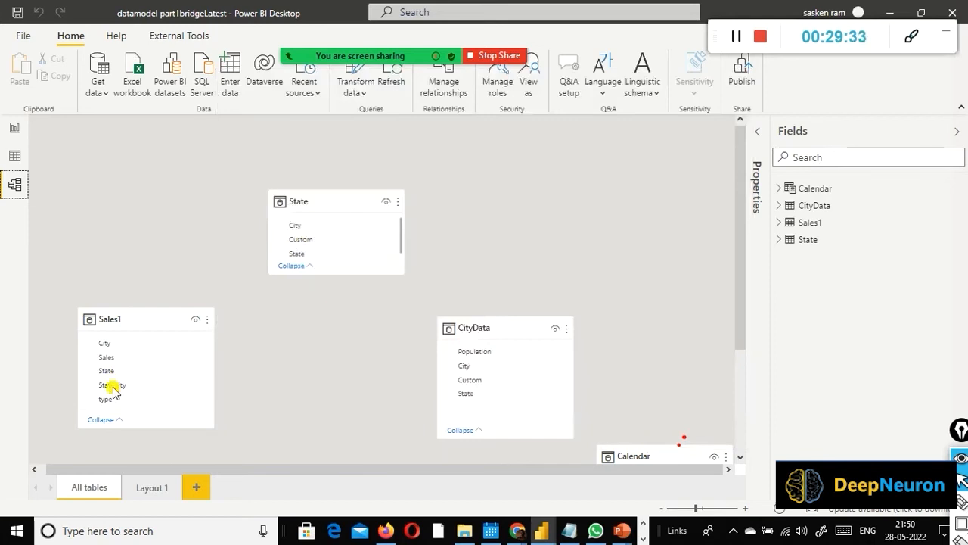
pyautogui.click(298, 241)
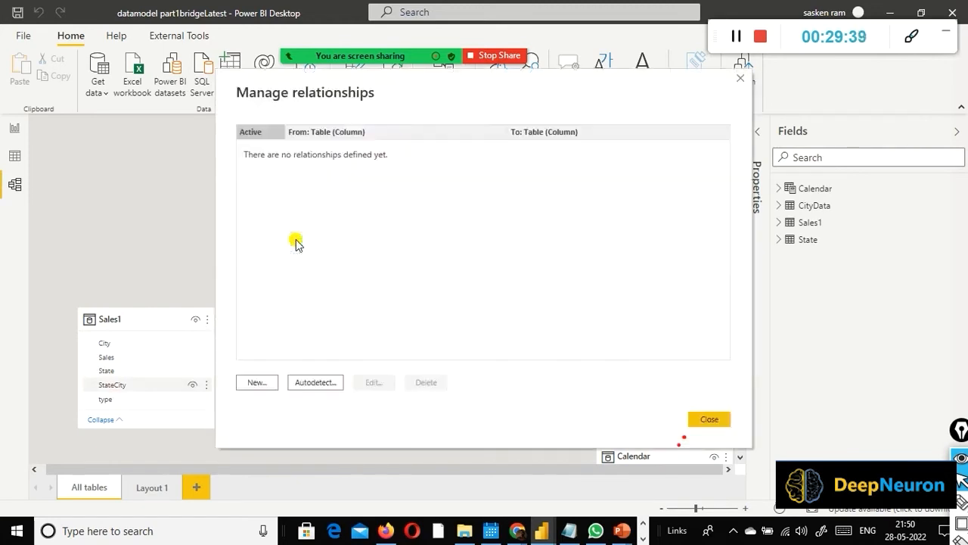
pyautogui.click(697, 418)
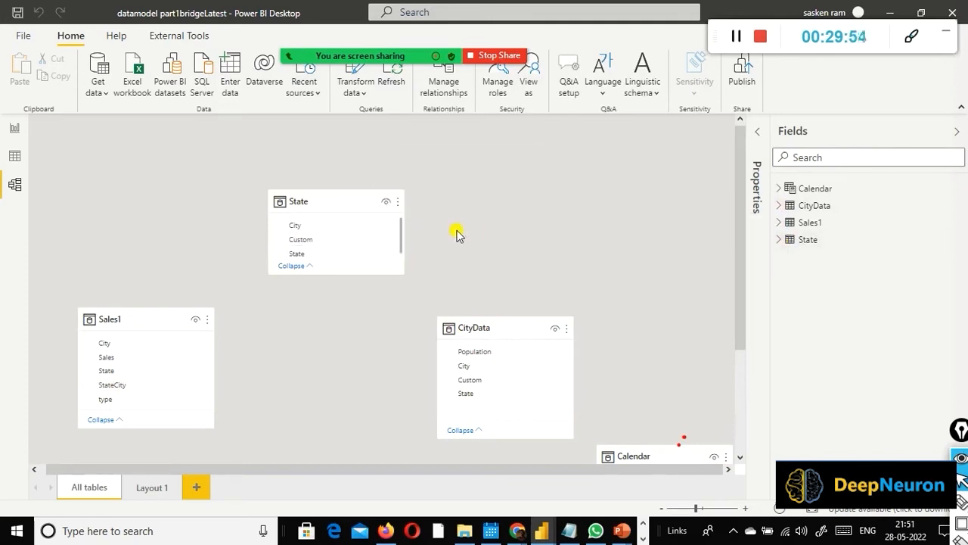
# Step: Relate the State table's Custom column to StateCity in Sales1 and to Custom in CityData
pyautogui.click(293, 239)
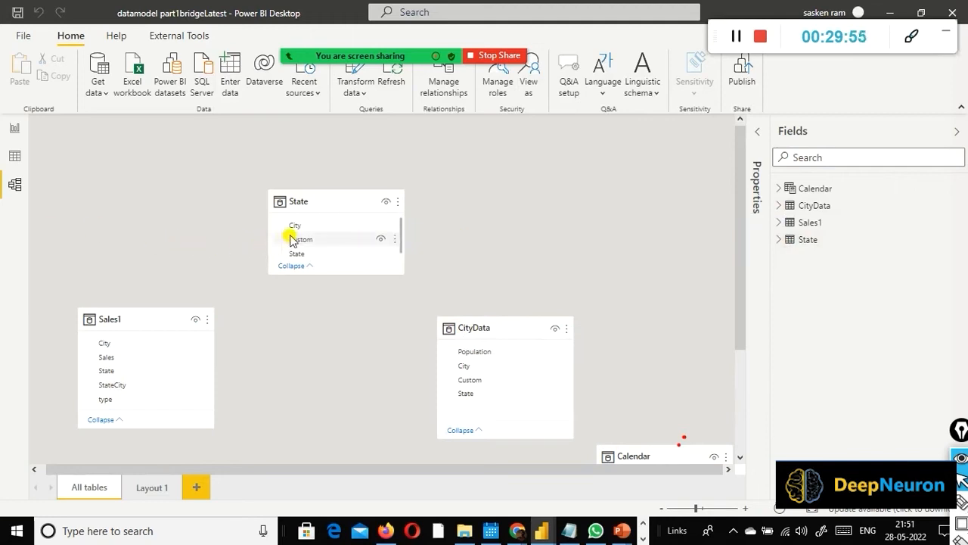
pyautogui.moveTo(241, 272); pyautogui.dragTo(131, 386)
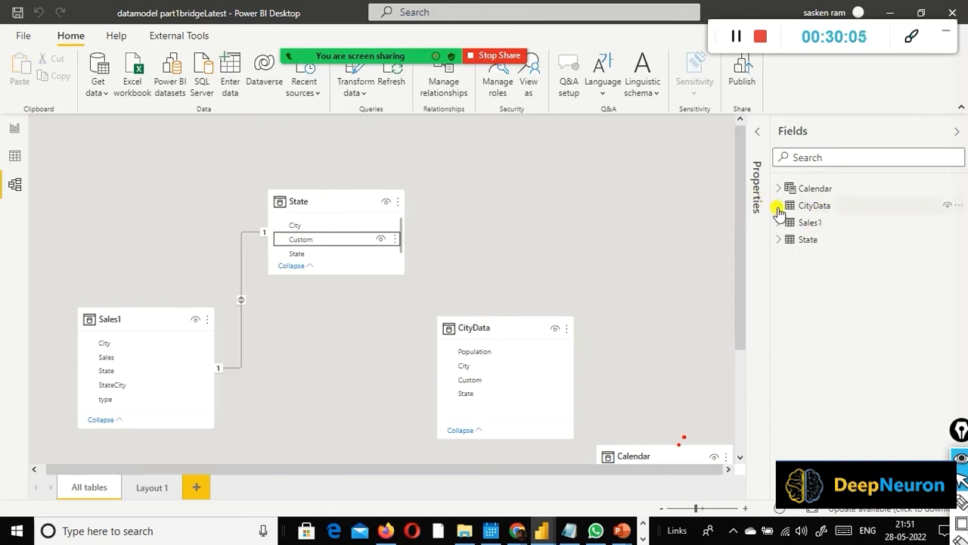
pyautogui.click(776, 241)
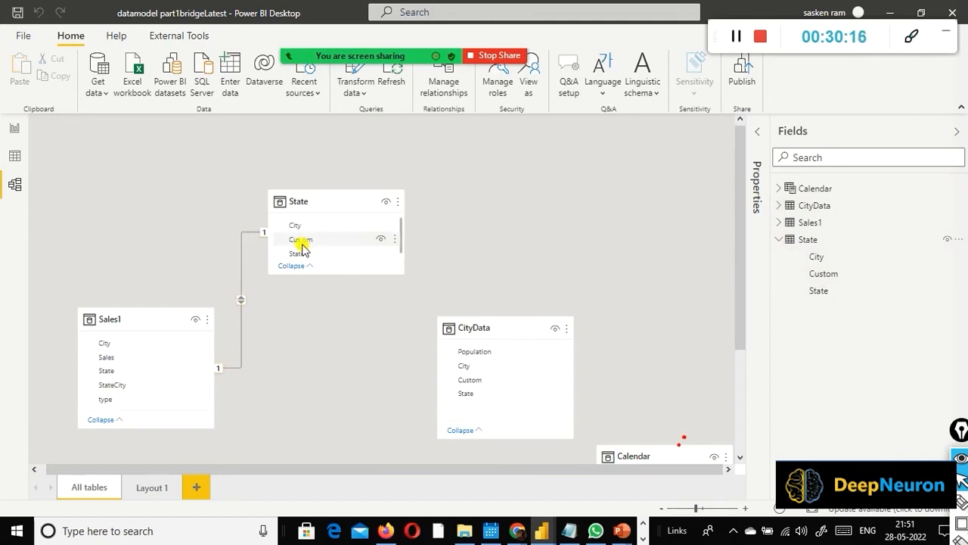
pyautogui.moveTo(310, 242); pyautogui.dragTo(482, 385)
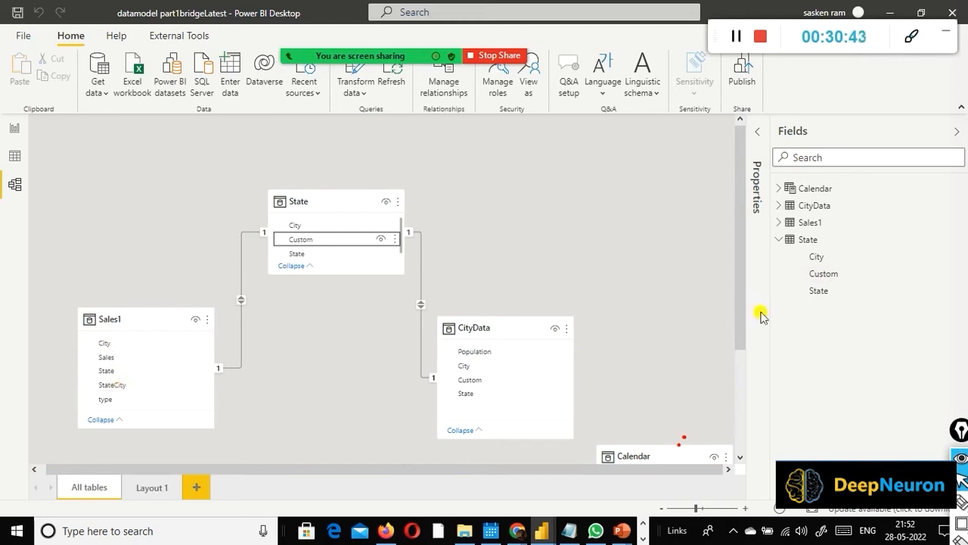
# Step: Point out the key columns in the field list: Custom in State, StateCity in Sales1 and Custom in CityData
pyautogui.click(839, 276)
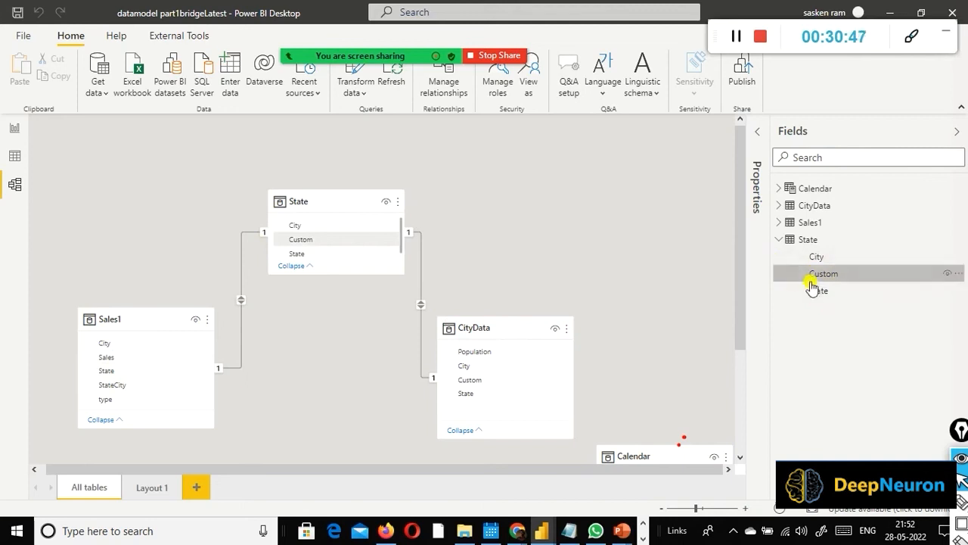
pyautogui.click(779, 223)
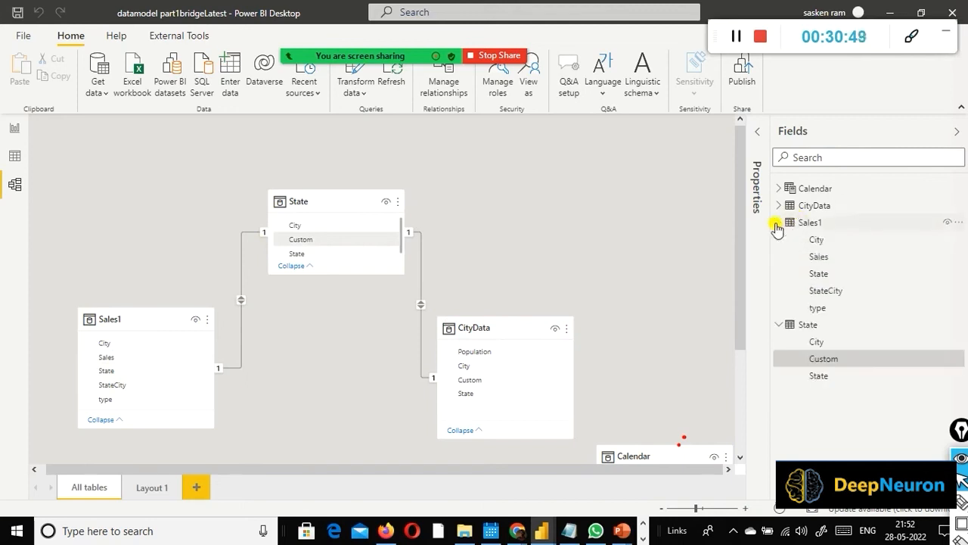
pyautogui.click(837, 293)
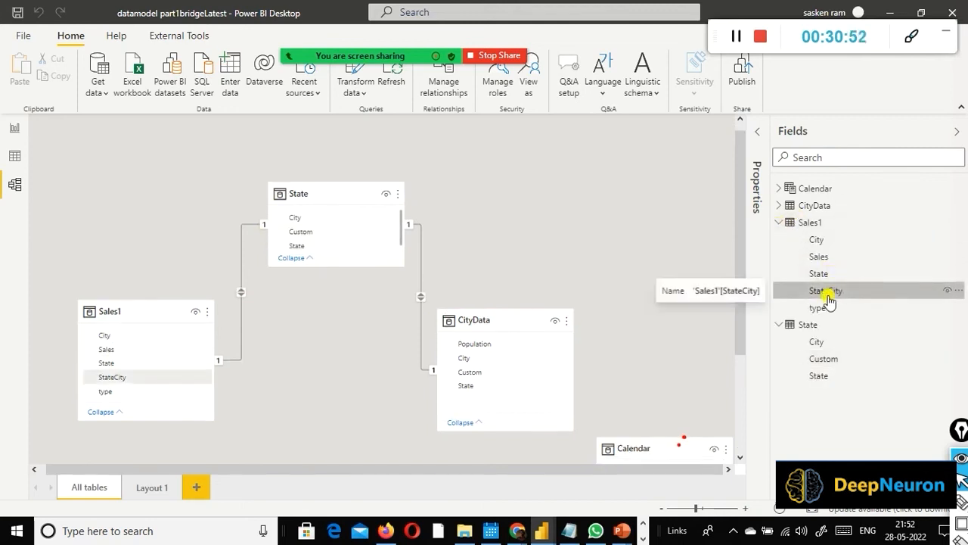
pyautogui.click(779, 206)
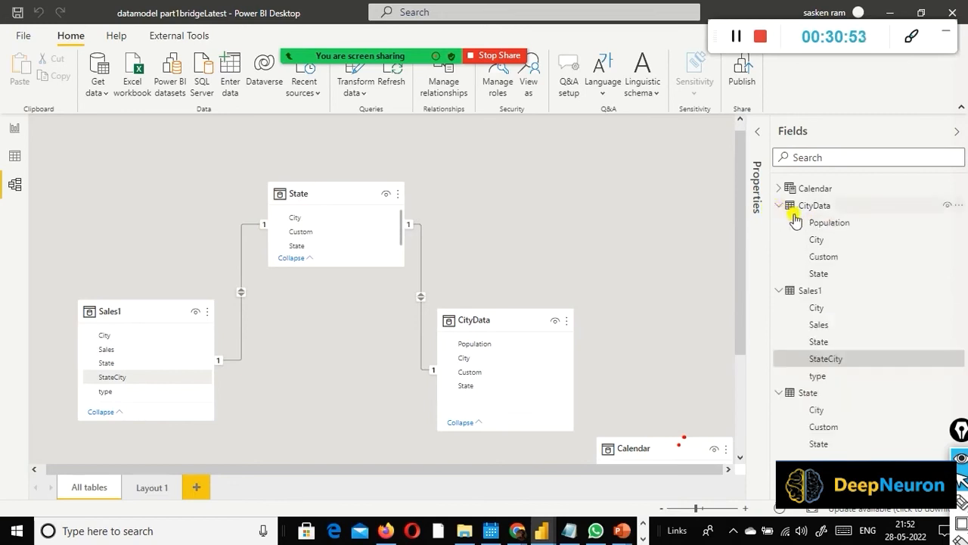
pyautogui.click(841, 258)
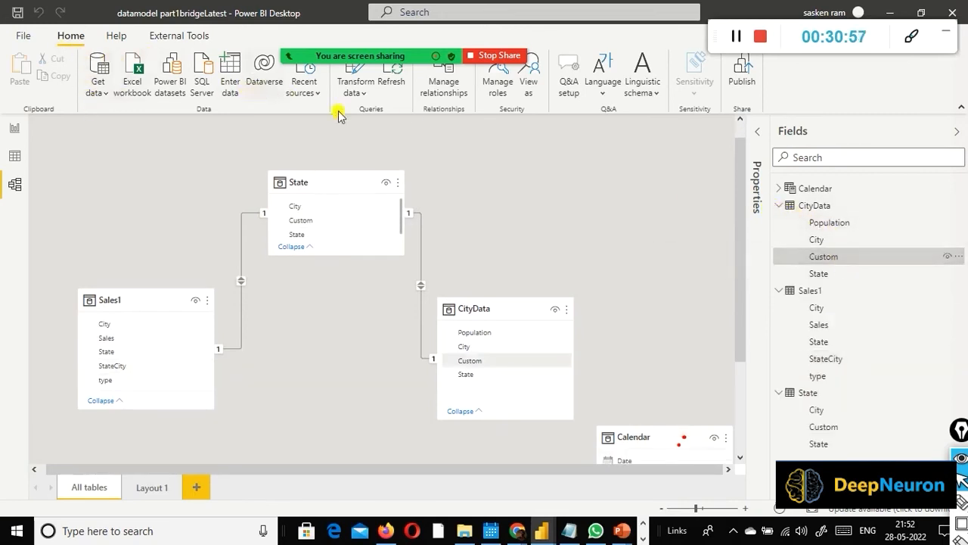
# Step: Open the State query in Power Query Editor and examine the formula behind its Custom column
pyautogui.click(364, 94)
pyautogui.click(374, 117)
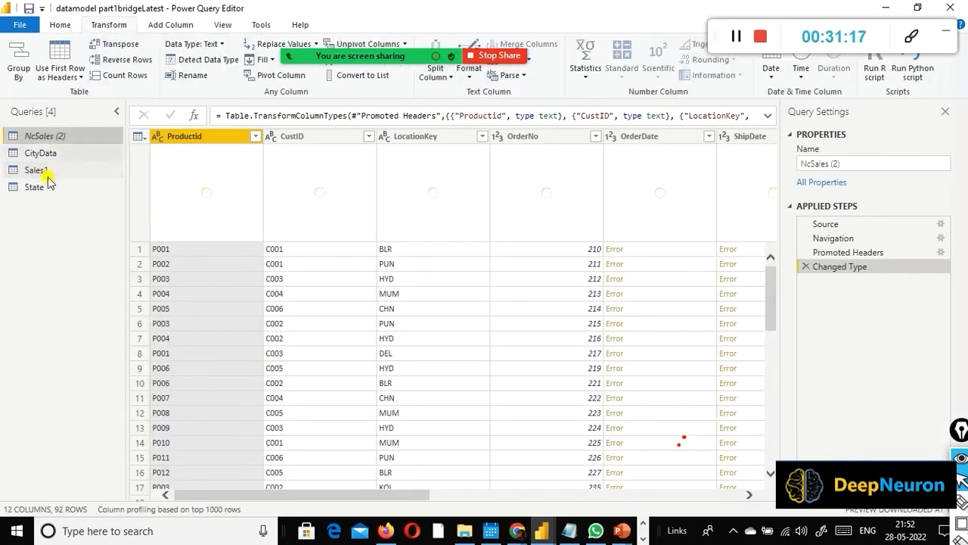
pyautogui.click(34, 187)
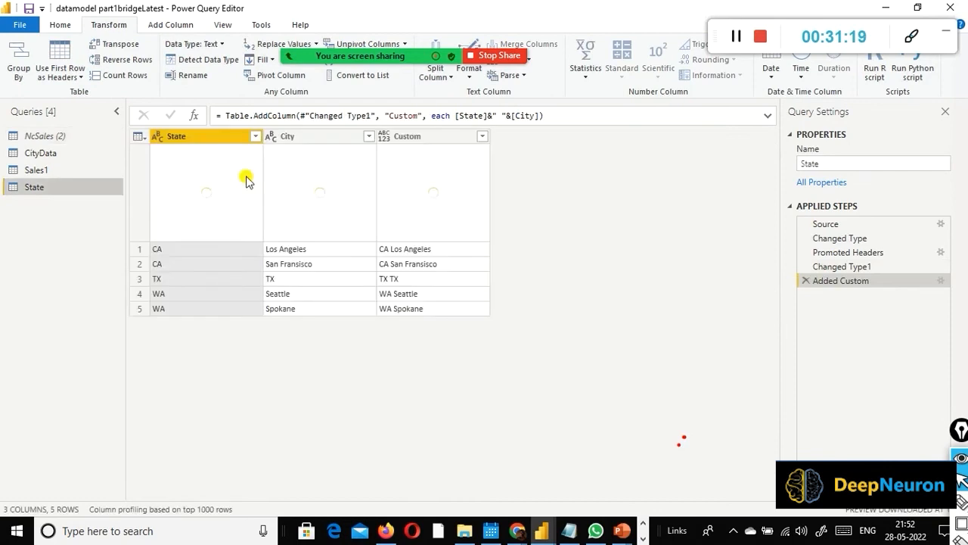
pyautogui.click(443, 142)
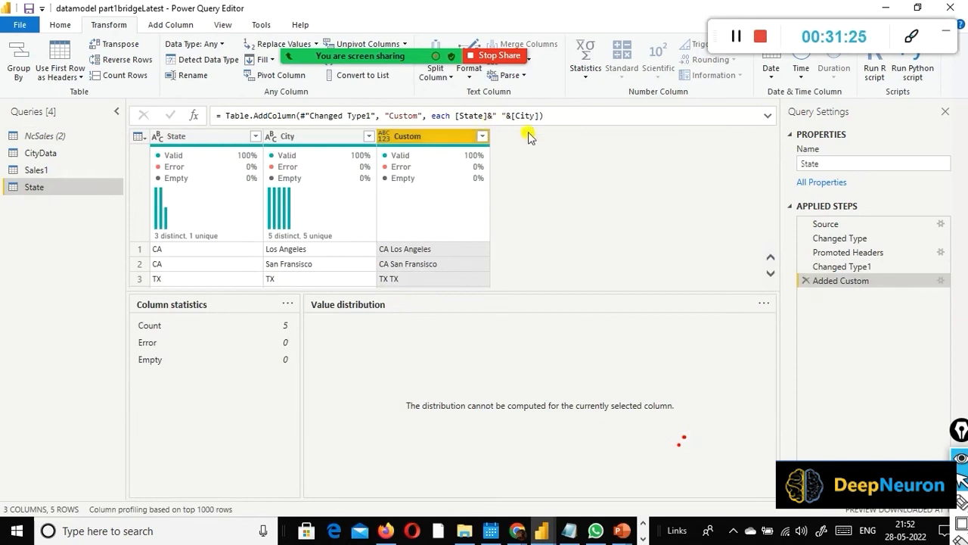
pyautogui.click(495, 115)
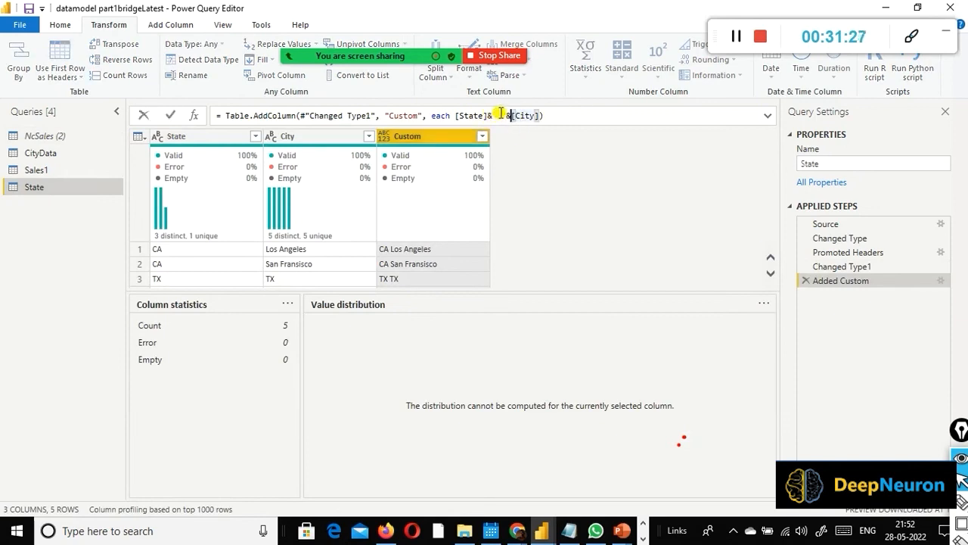
pyautogui.click(501, 114)
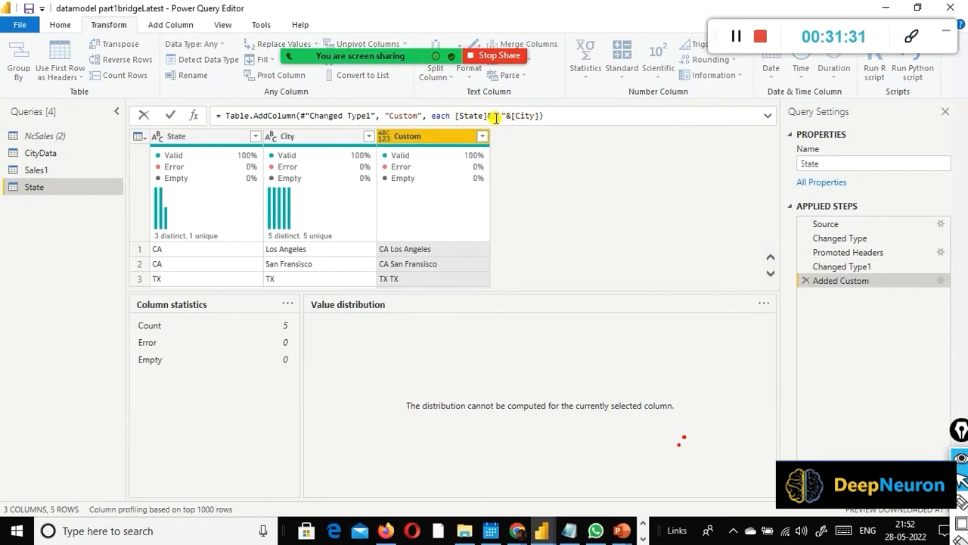
pyautogui.moveTo(489, 113); pyautogui.dragTo(530, 115)
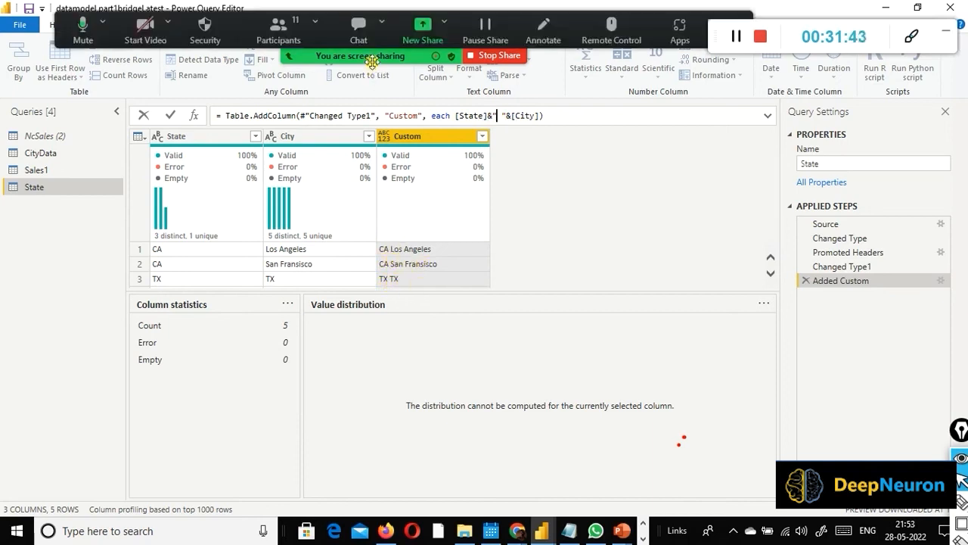
# Step: Look through the participant list of the Zoom meeting and close it
pyautogui.click(278, 31)
pyautogui.scroll(-5, 505, 186)
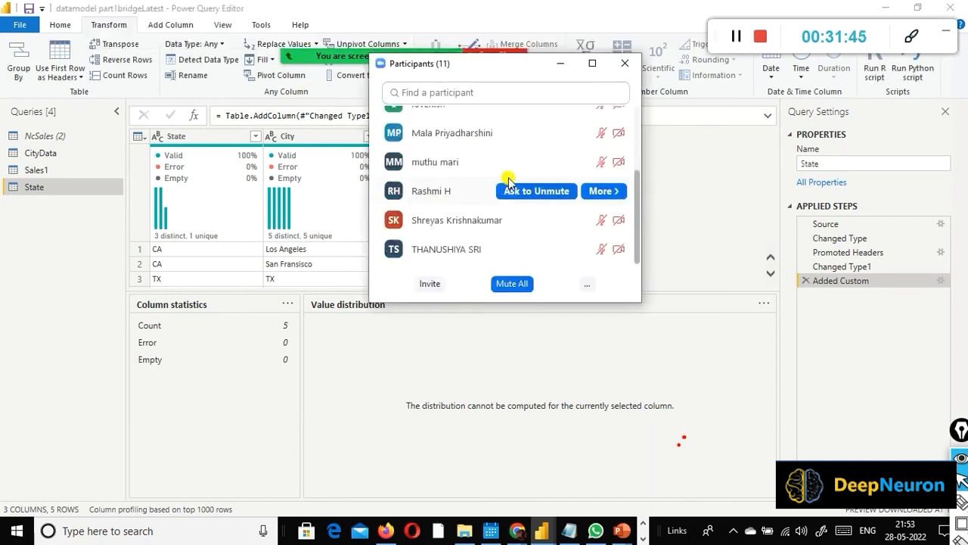
pyautogui.scroll(5, 518, 116)
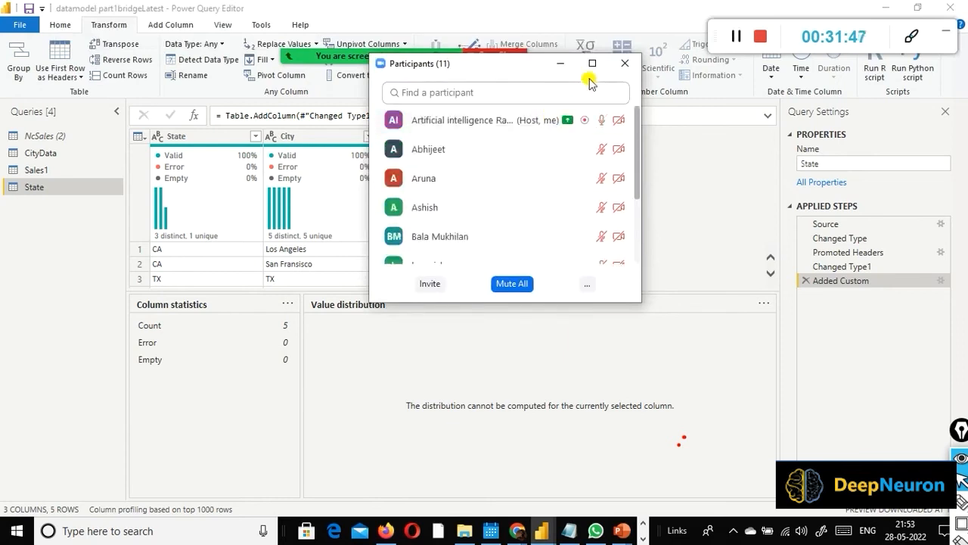
pyautogui.click(619, 67)
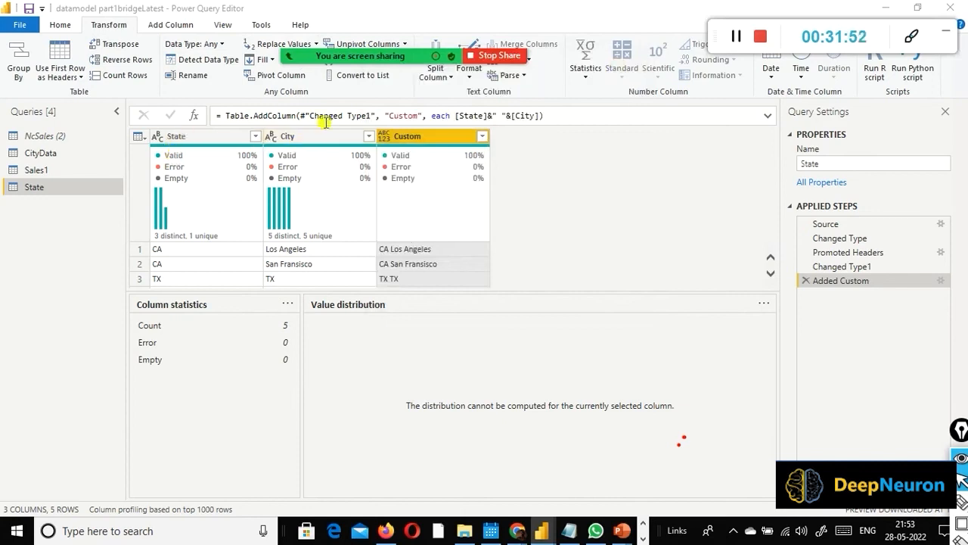
# Step: Start a new custom column in the State query and name it StateCity
pyautogui.click(181, 27)
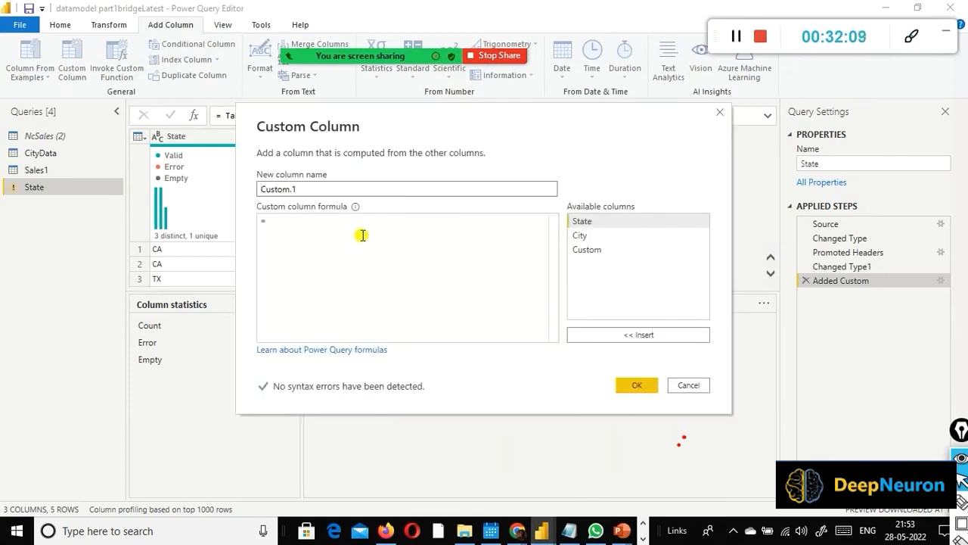
pyautogui.click(312, 190)
pyautogui.moveTo(312, 189); pyautogui.dragTo(240, 190)
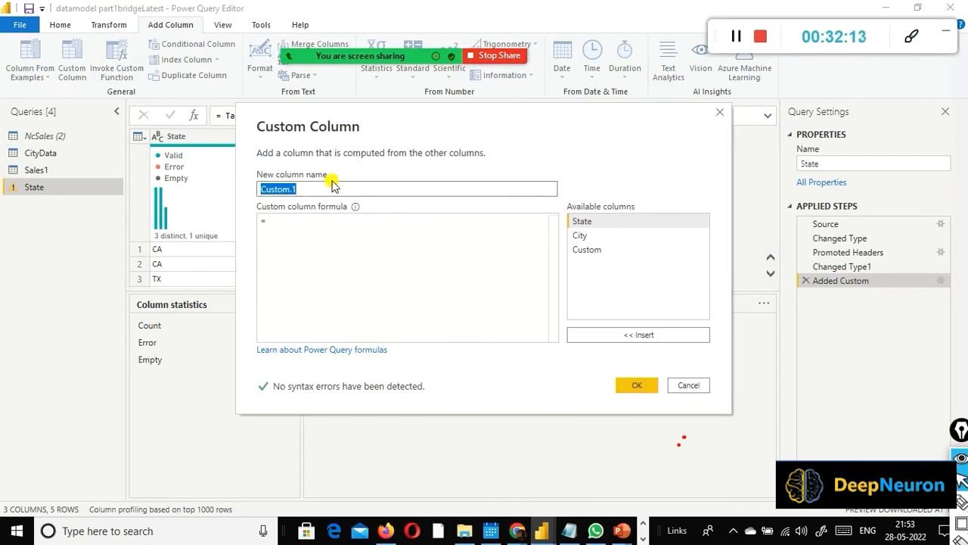
pyautogui.write('sTATE')
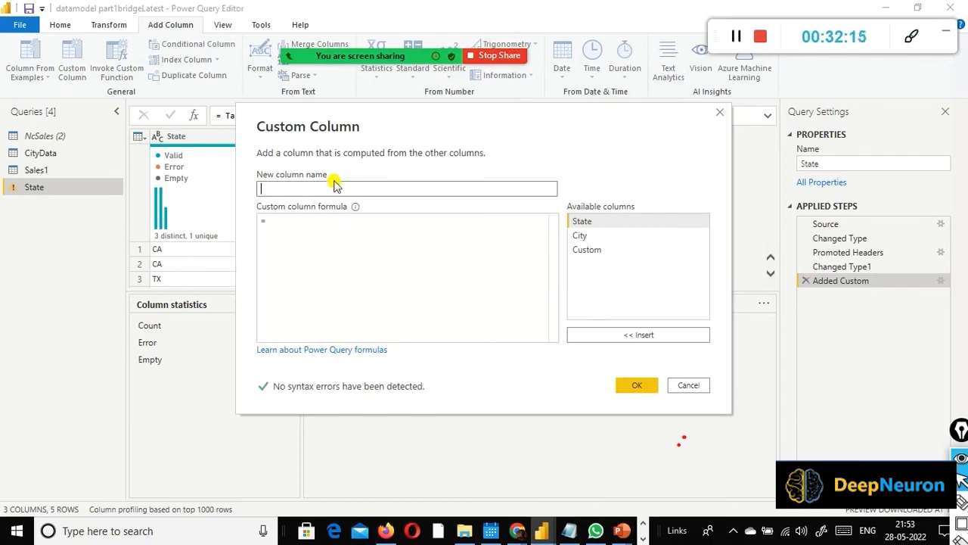
pyautogui.write('sSta')
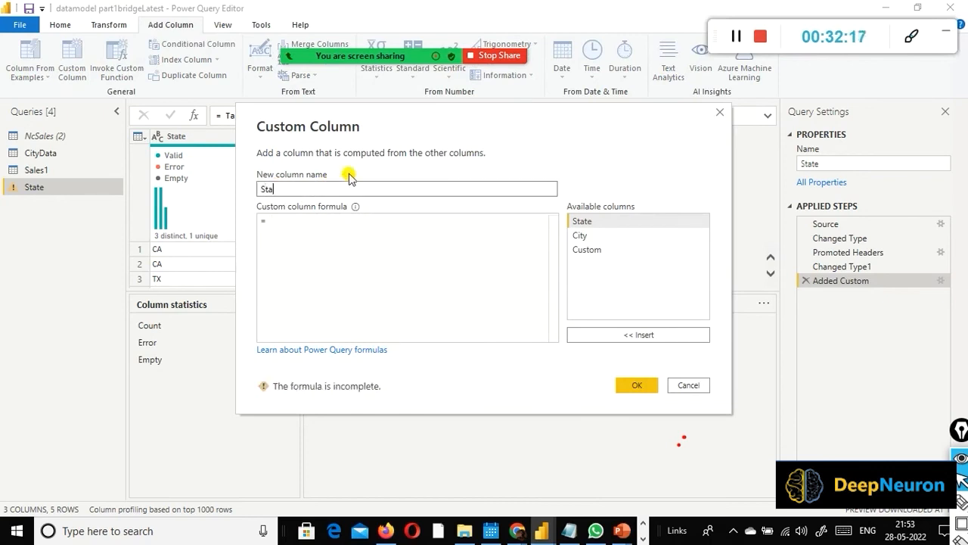
pyautogui.write('teCit')
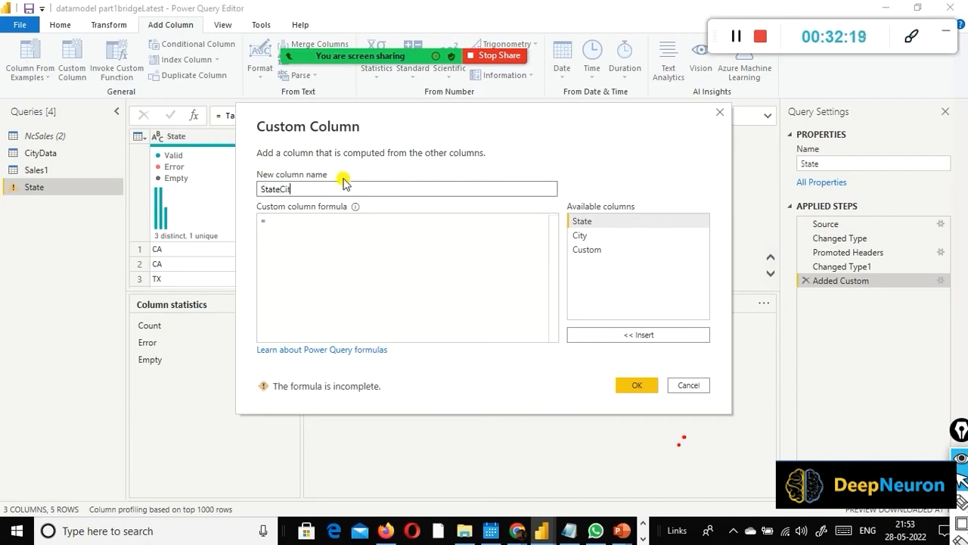
pyautogui.write('y')
pyautogui.press('Tab')
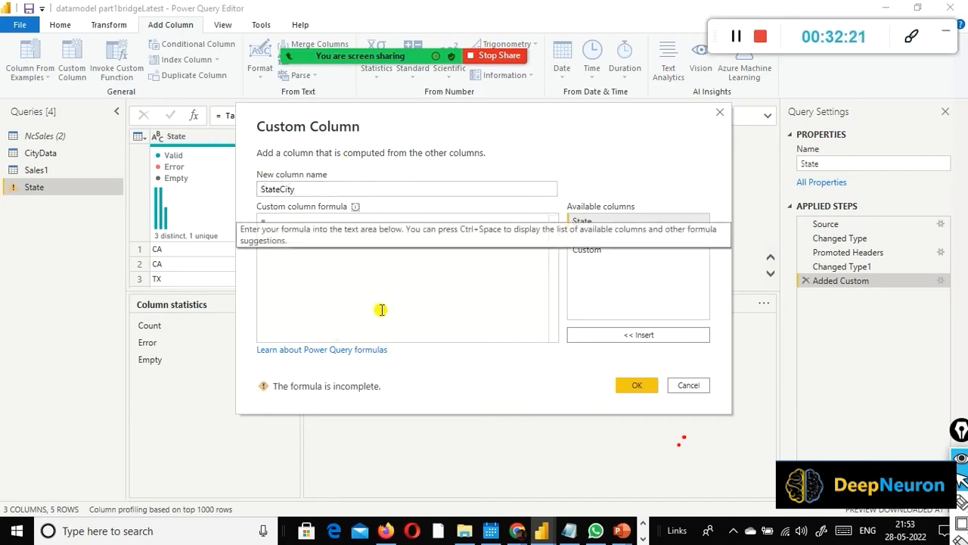
# Step: Enter the StateCity column formula [State]&" "&[City], joining state and city with a space
pyautogui.click(588, 224)
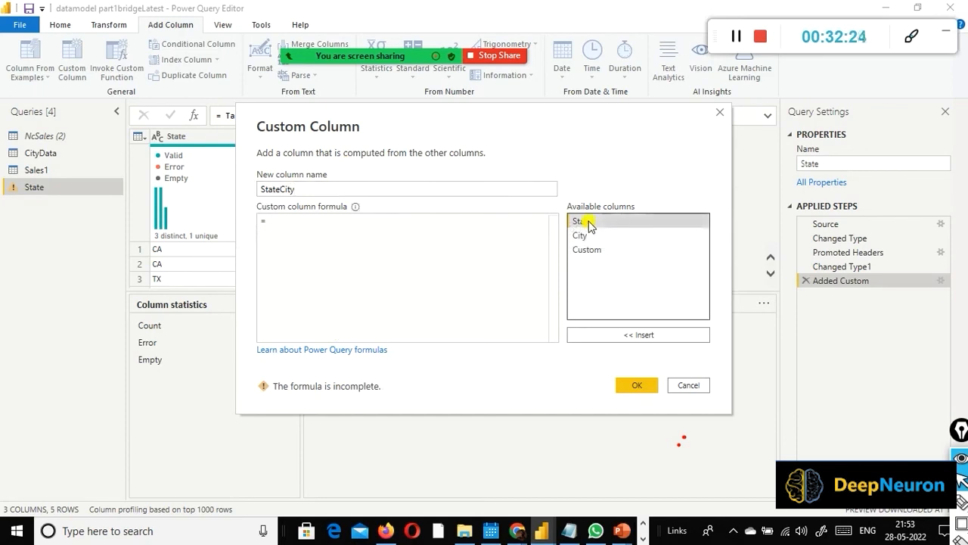
pyautogui.doubleClick(589, 224)
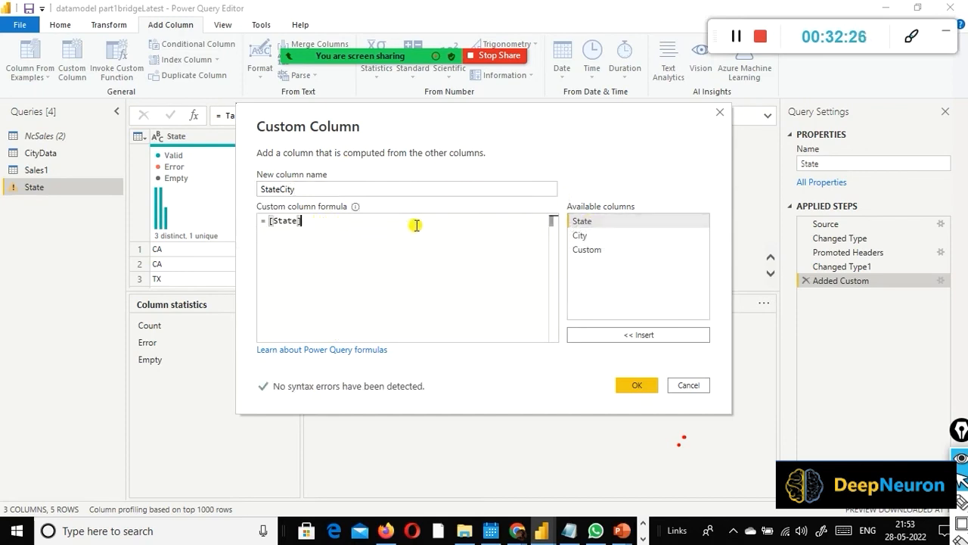
pyautogui.write('&')
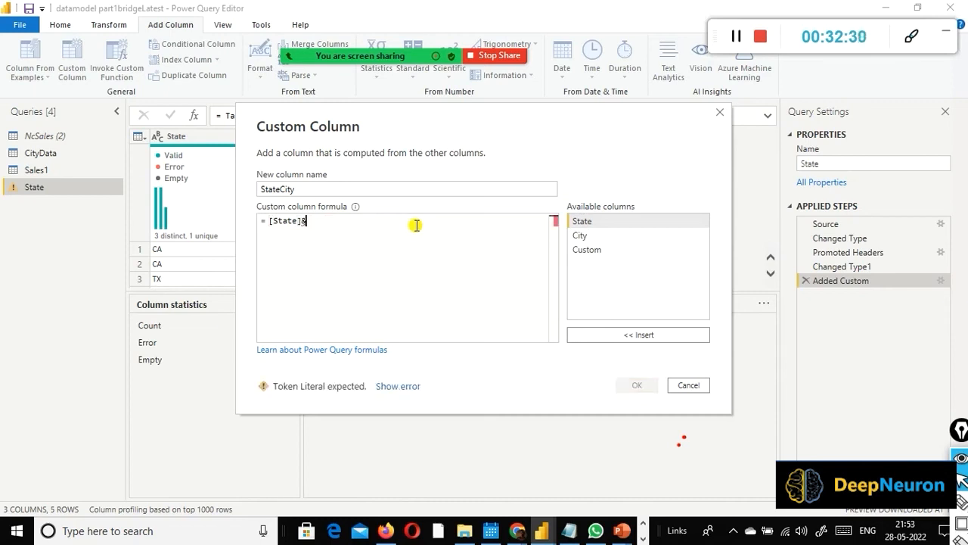
pyautogui.write('" "')
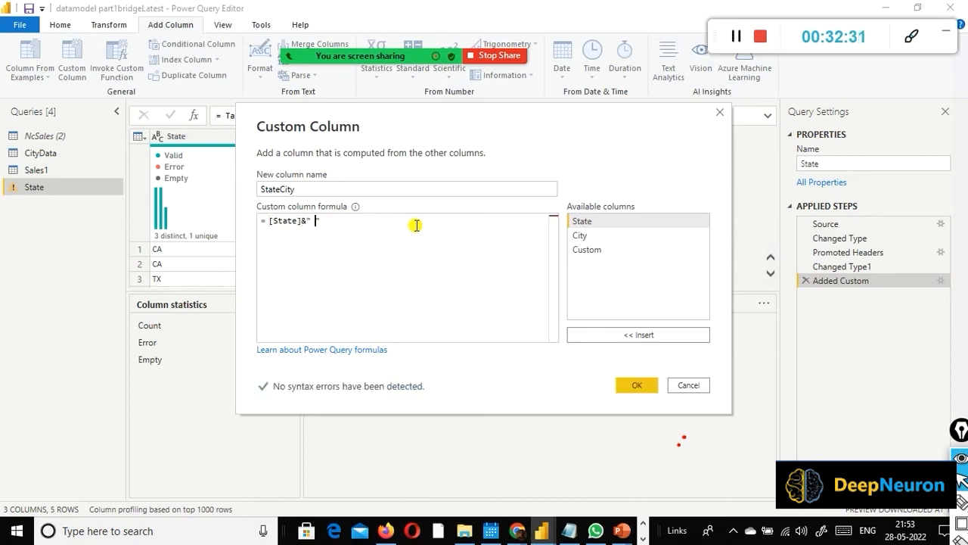
pyautogui.write('&')
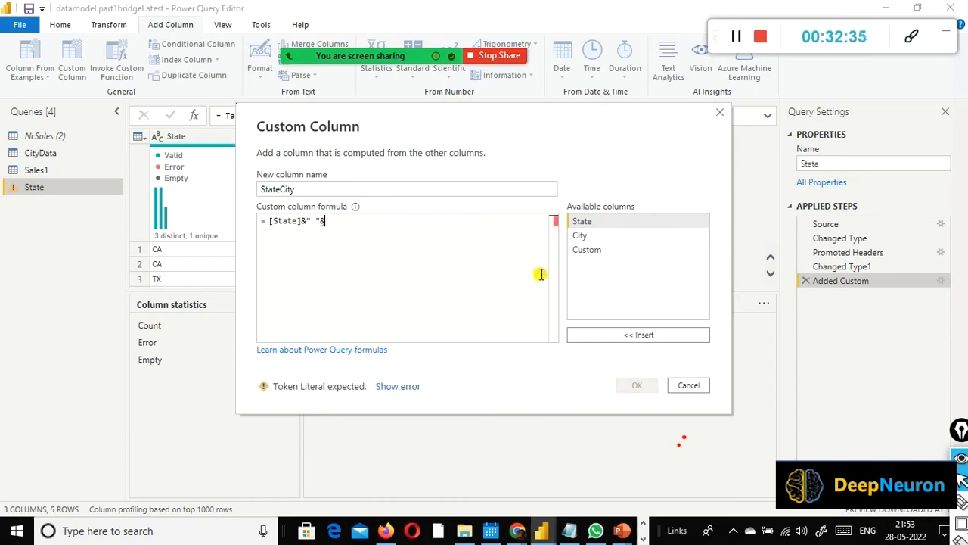
pyautogui.doubleClick(583, 235)
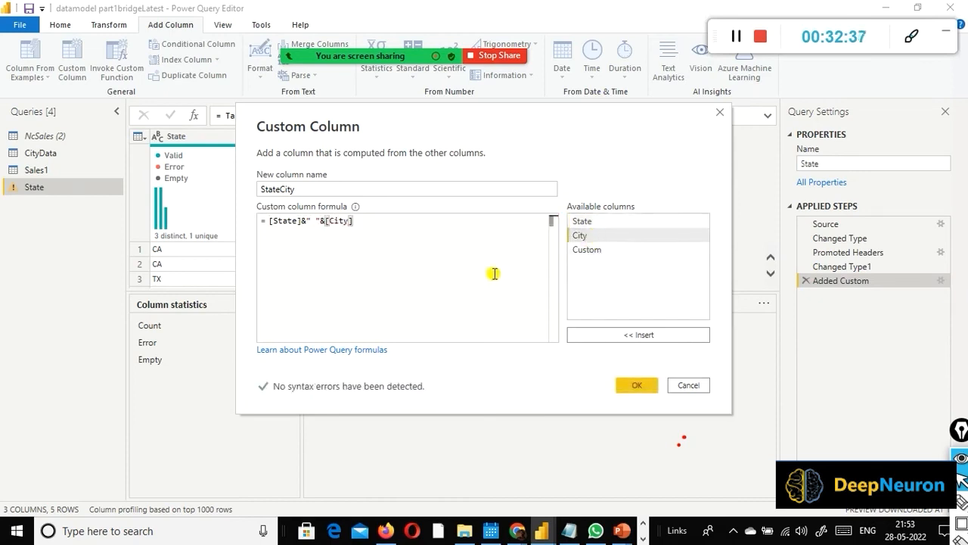
# Step: Add the StateCity column to the State query and apply the query changes to the data model
pyautogui.click(637, 385)
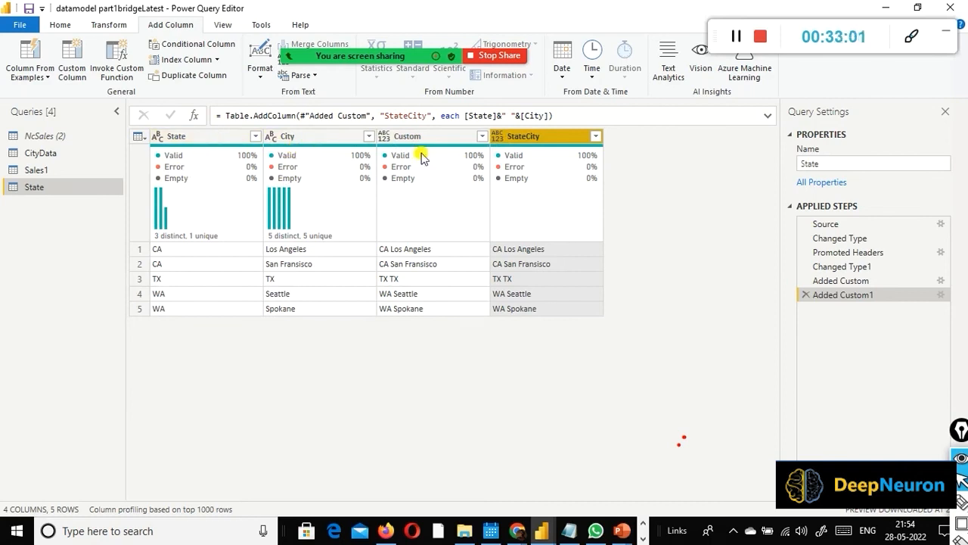
pyautogui.click(19, 24)
pyautogui.click(71, 52)
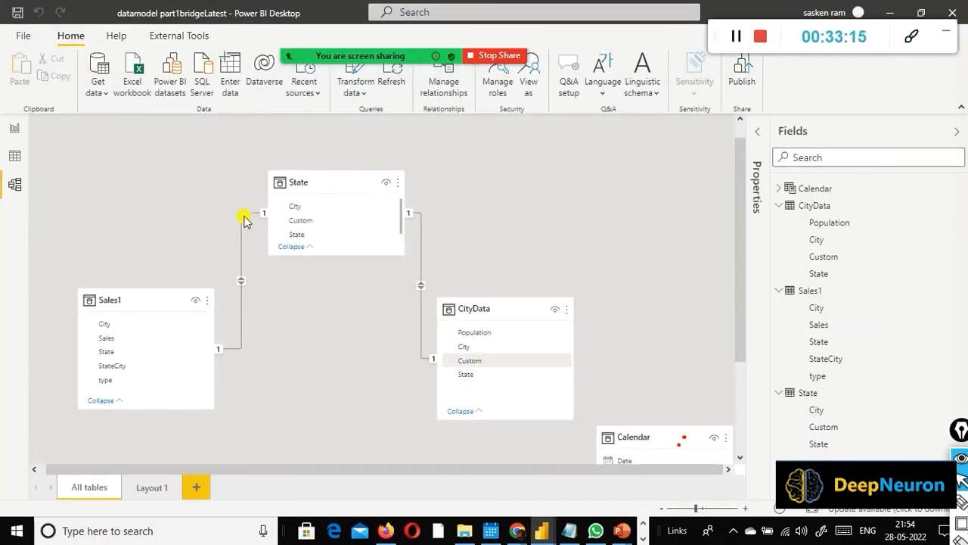
pyautogui.click(286, 136)
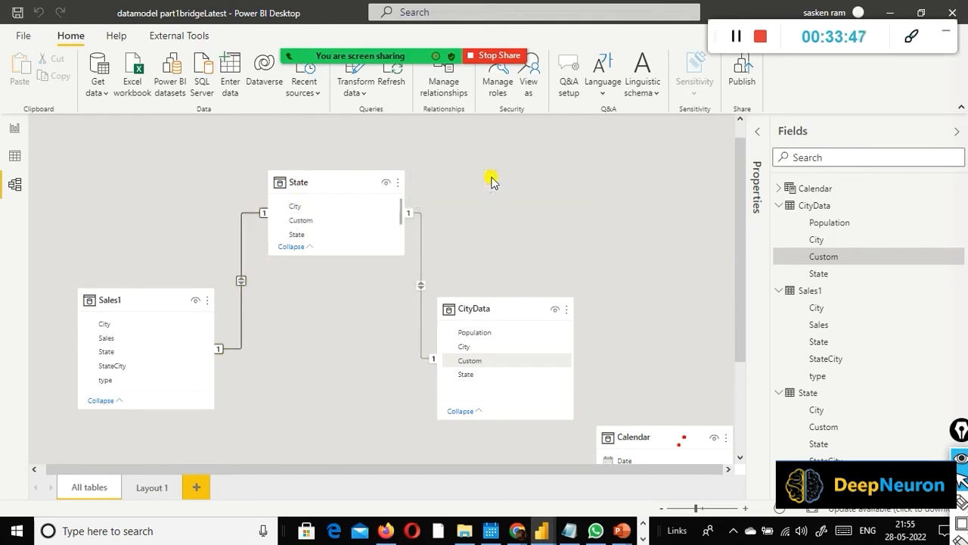
# Step: Open the relationship between State and Sales1 for editing and point out its two tables with temporary arrows
pyautogui.doubleClick(246, 213)
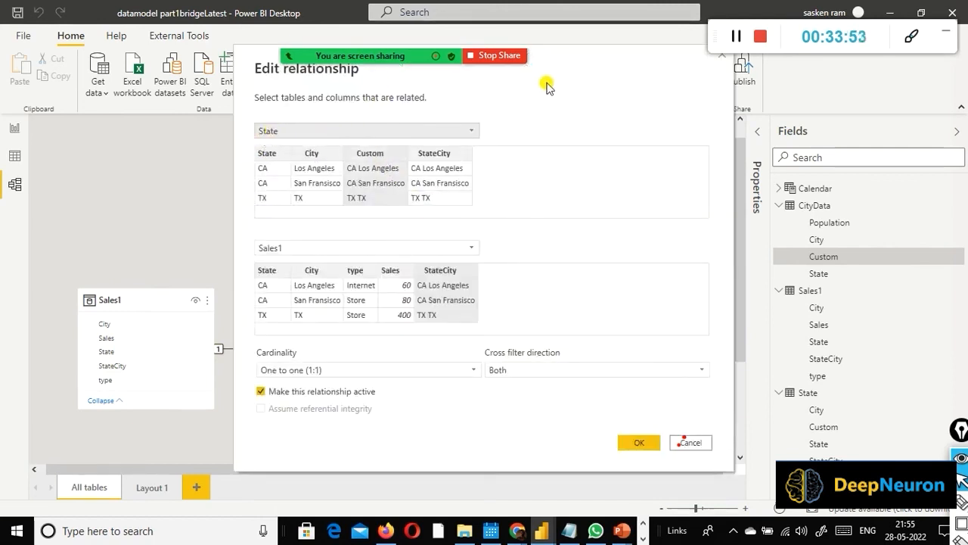
pyautogui.moveTo(560, 65); pyautogui.dragTo(739, 145)
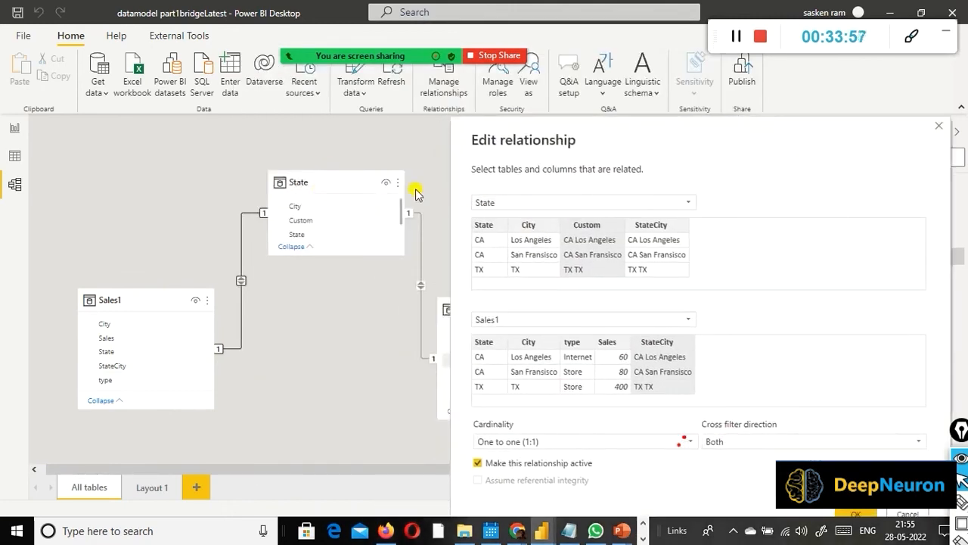
pyautogui.moveTo(325, 182); pyautogui.dragTo(453, 213)
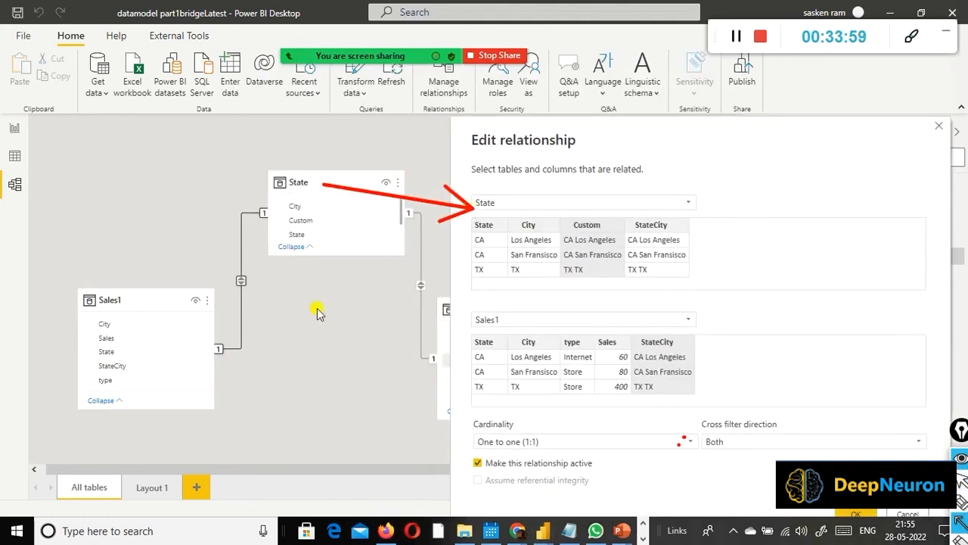
pyautogui.moveTo(136, 302)
pyautogui.mouseDown()
pyautogui.moveTo(443, 324)
pyautogui.moveTo(450, 307)
pyautogui.moveTo(472, 323)
pyautogui.moveTo(459, 313)
pyautogui.moveTo(451, 321)
pyautogui.mouseUp()
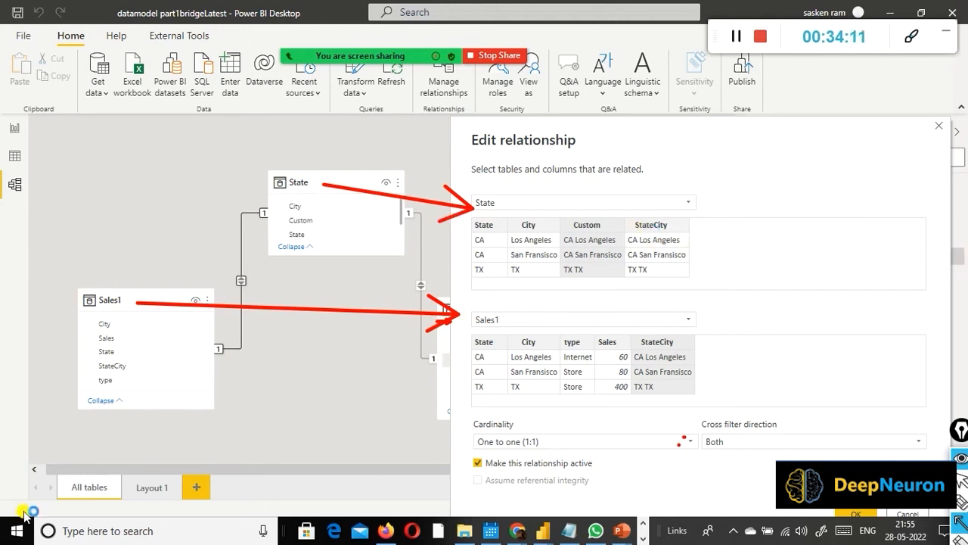
pyautogui.click(690, 320)
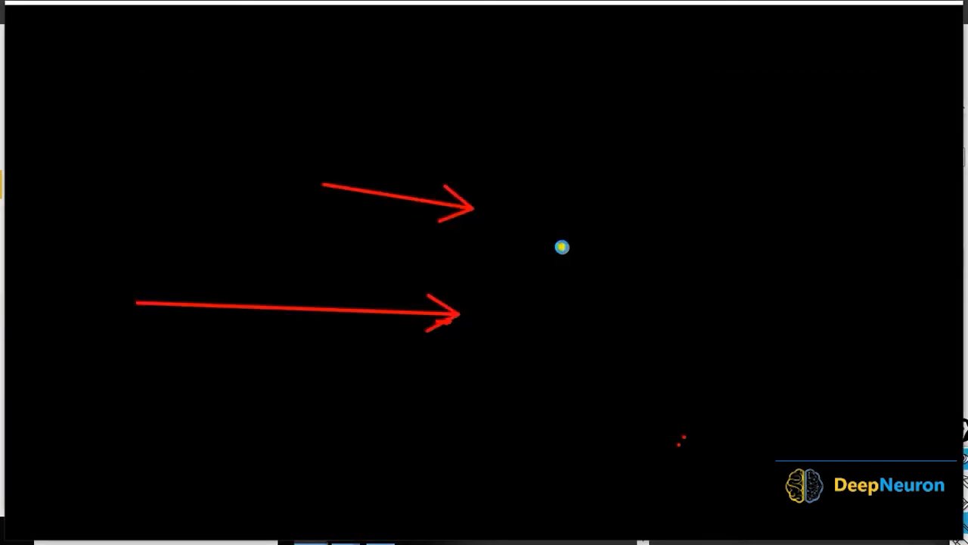
pyautogui.hotkey('alt', 'Tab')
pyautogui.click(562, 248)
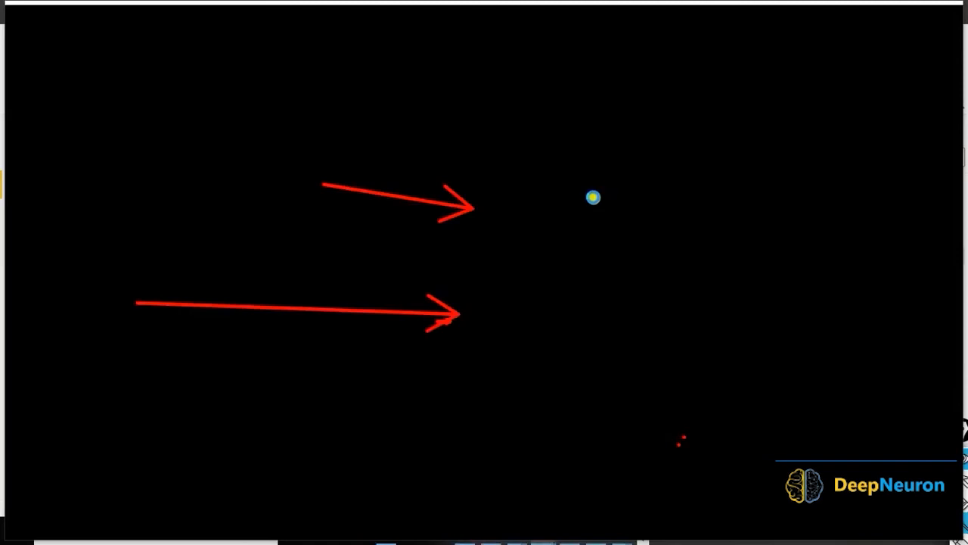
pyautogui.press('w')
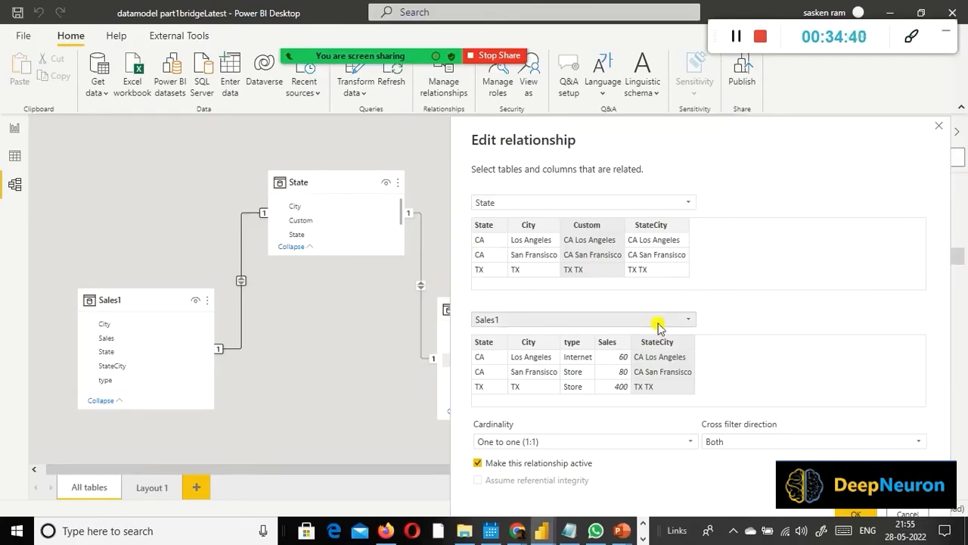
# Step: Relate the State table to Sales1 on the StateCity column of both tables and save the relationship
pyautogui.click(690, 320)
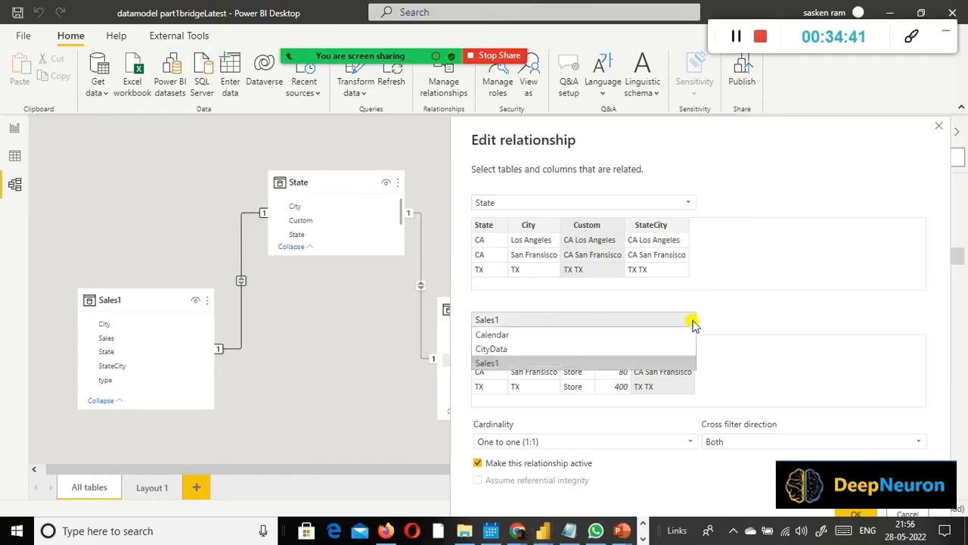
pyautogui.click(501, 365)
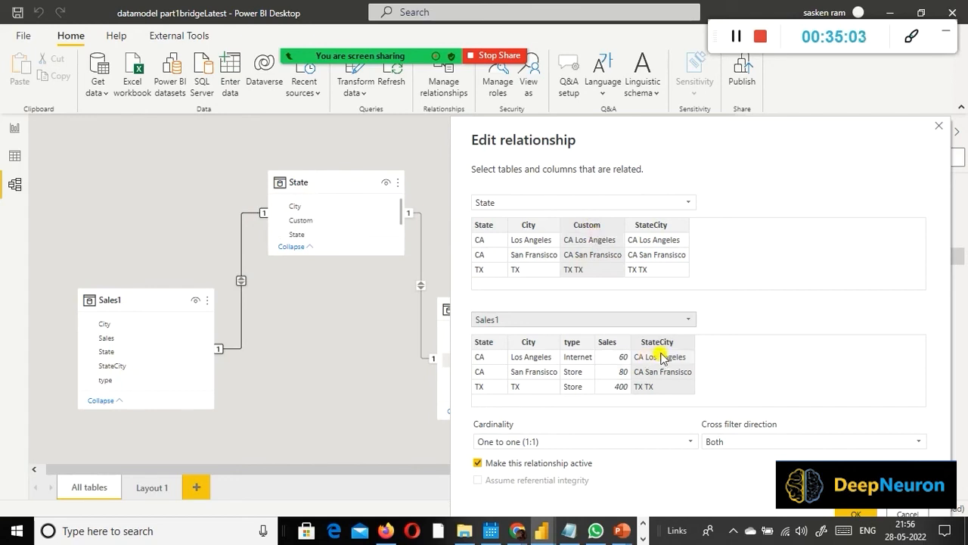
pyautogui.click(661, 227)
pyautogui.click(661, 342)
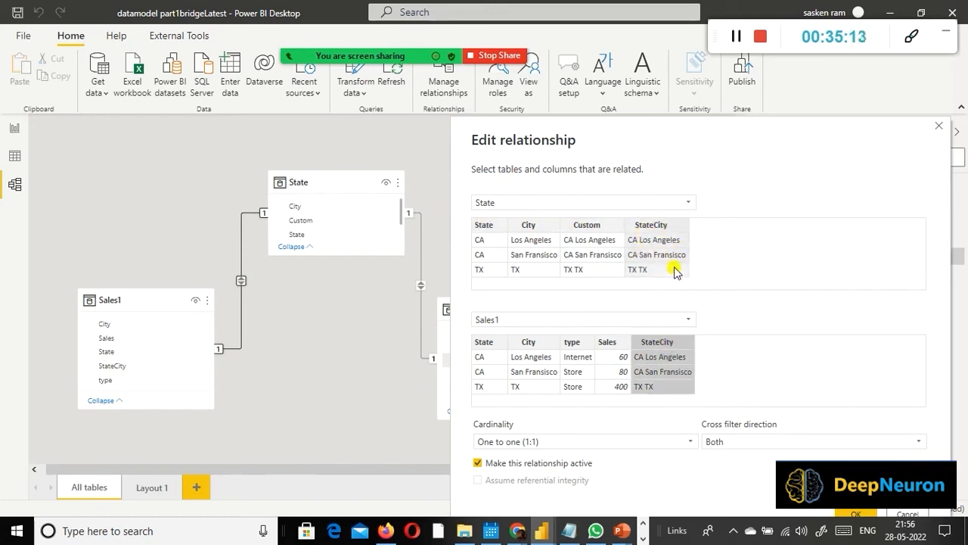
pyautogui.click(650, 354)
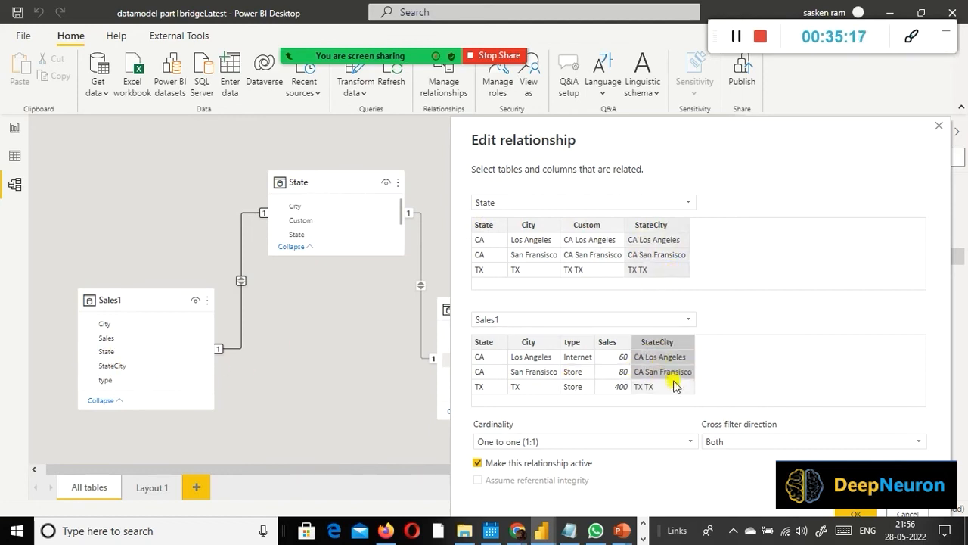
pyautogui.click(850, 515)
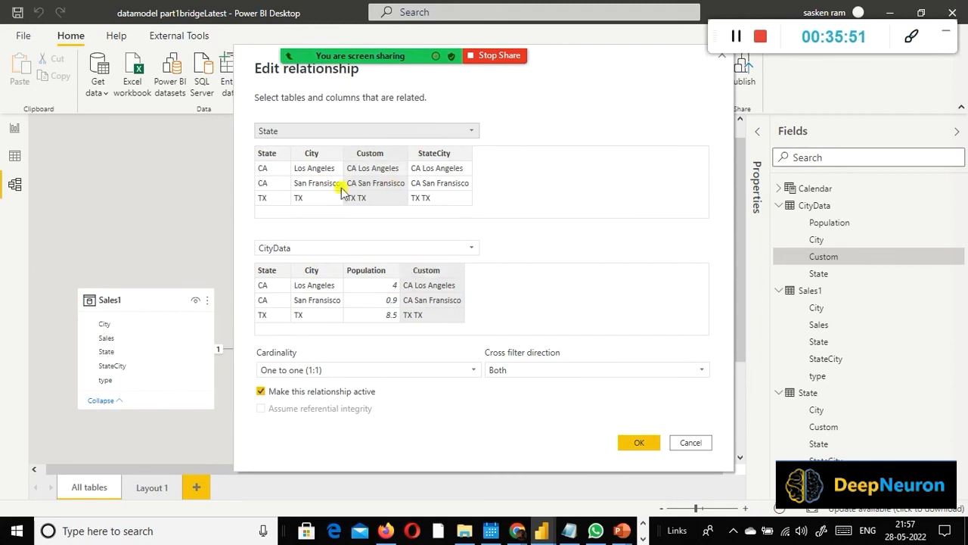
# Step: Try the City and State columns as matching keys in the State–CityData relationship
pyautogui.click(312, 153)
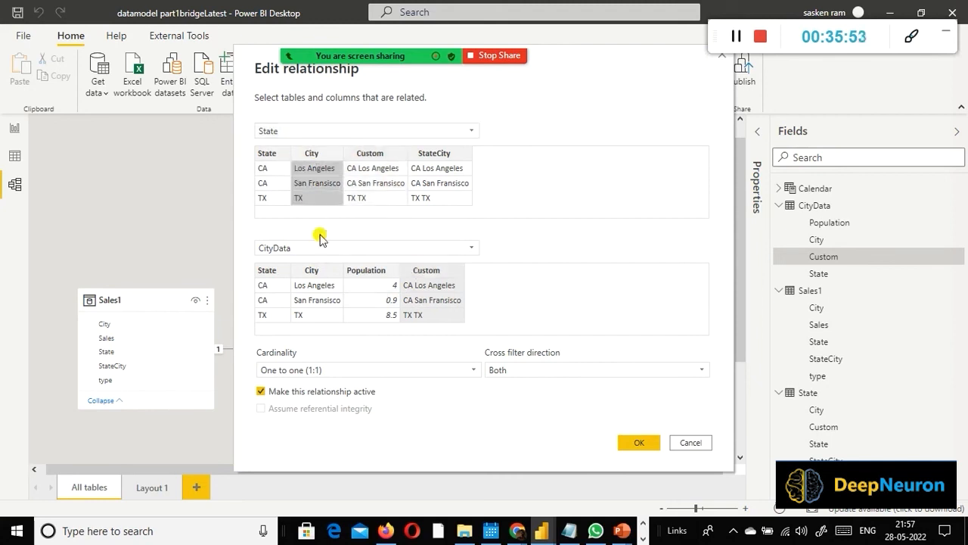
pyautogui.click(313, 269)
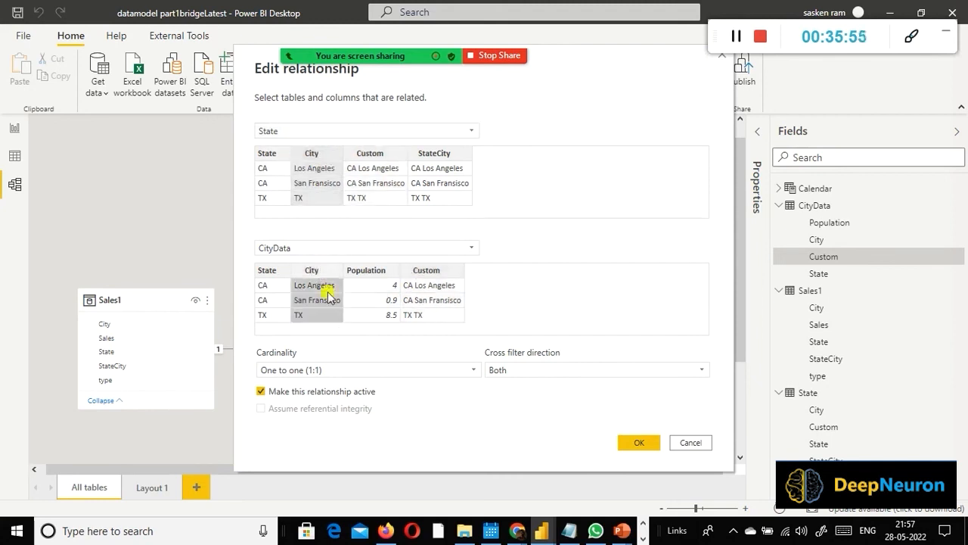
pyautogui.click(269, 155)
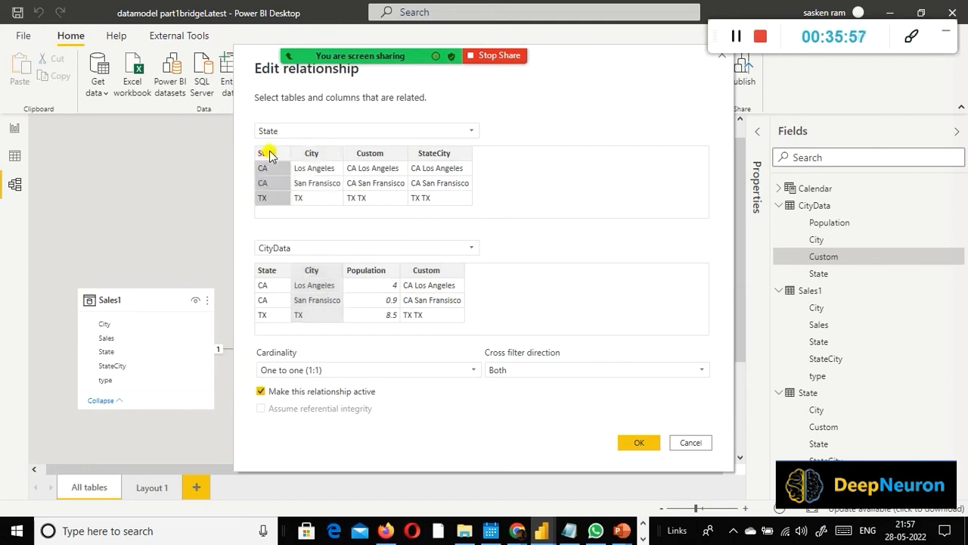
pyautogui.click(293, 155)
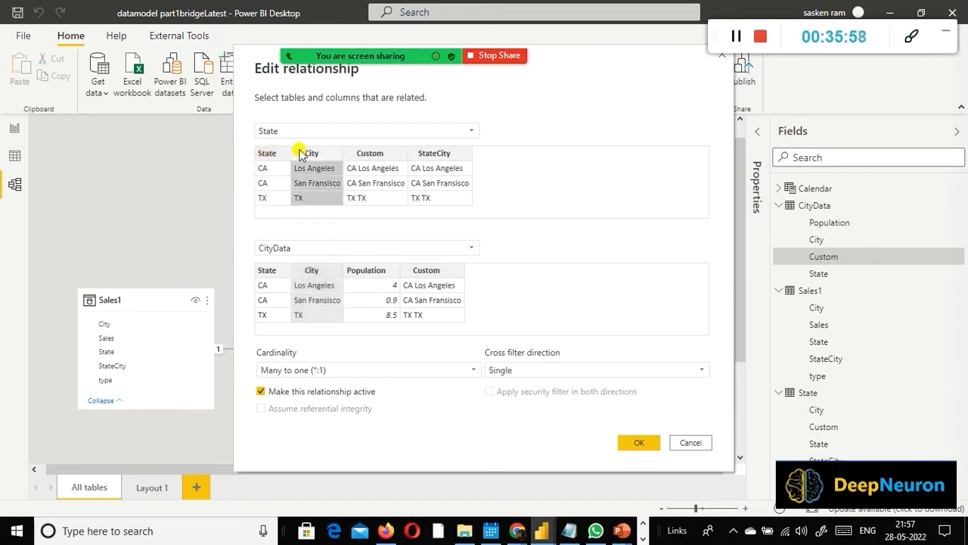
pyautogui.click(258, 154)
pyautogui.click(300, 157)
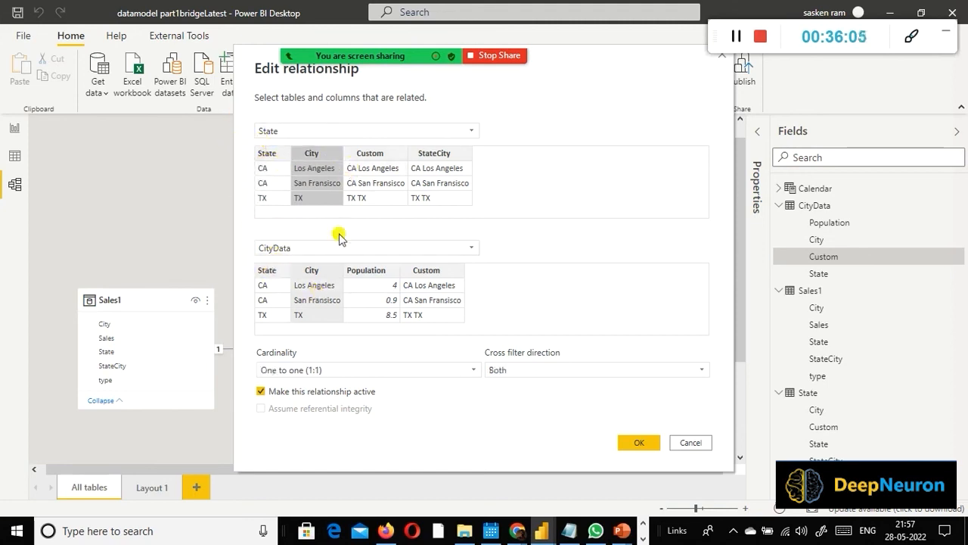
# Step: Match State and CityData on their Custom columns and save the relationship
pyautogui.click(376, 154)
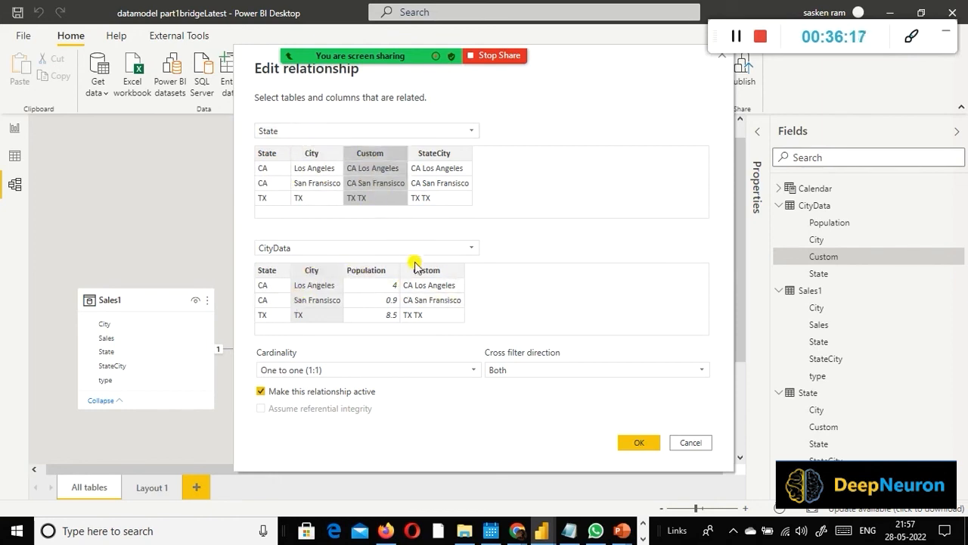
pyautogui.click(431, 286)
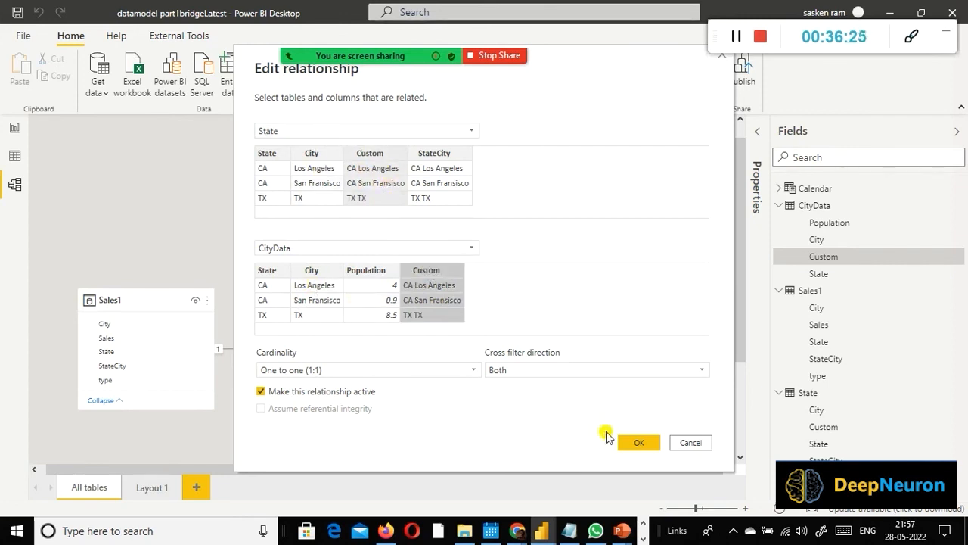
pyautogui.click(636, 442)
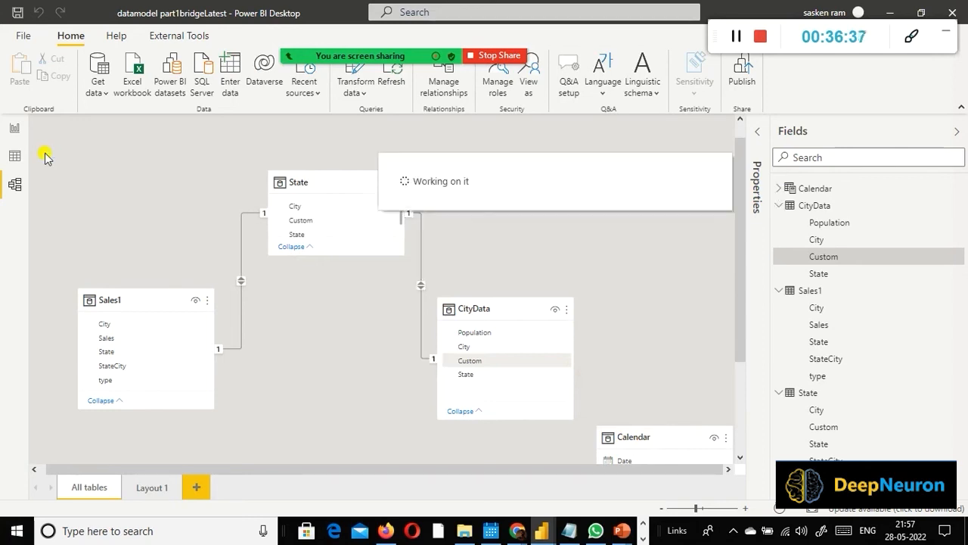
# Step: Examine the sales and population table on report Page 6 and compare it with the bridge relationships in the model diagram
pyautogui.click(14, 128)
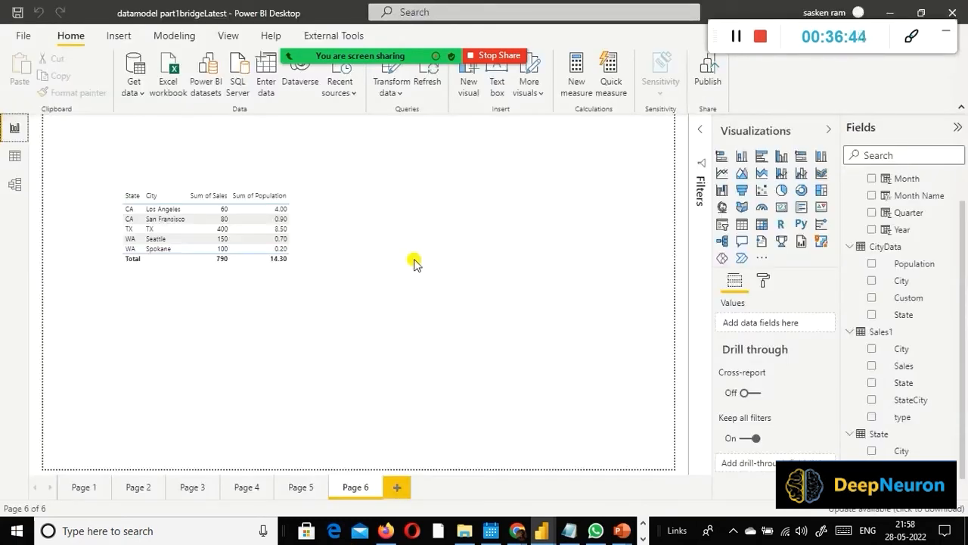
pyautogui.click(265, 270)
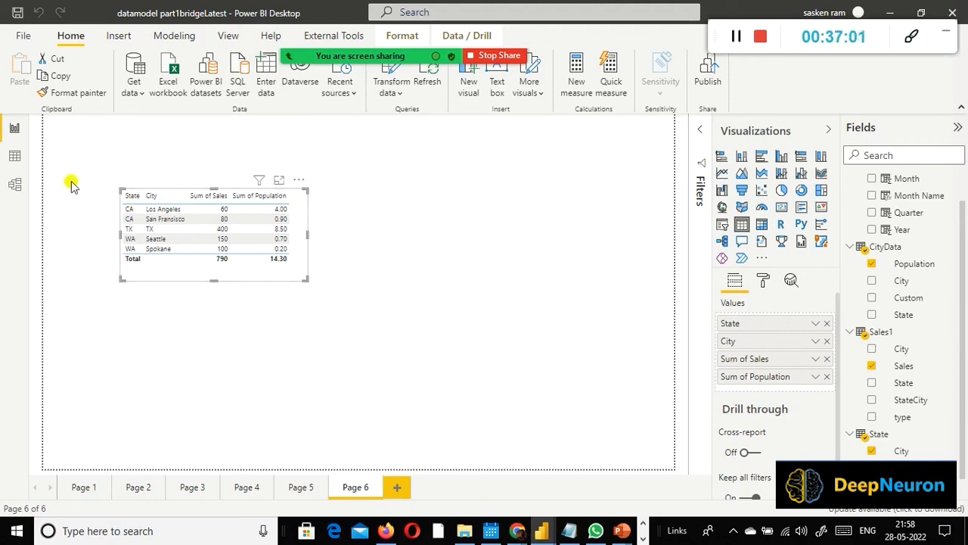
pyautogui.click(14, 183)
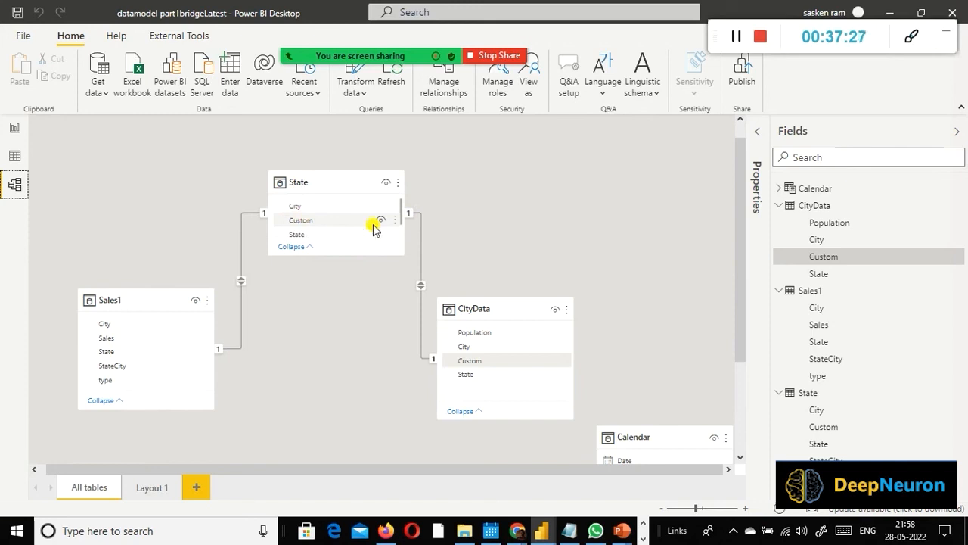
pyautogui.scroll(-1, 341, 239)
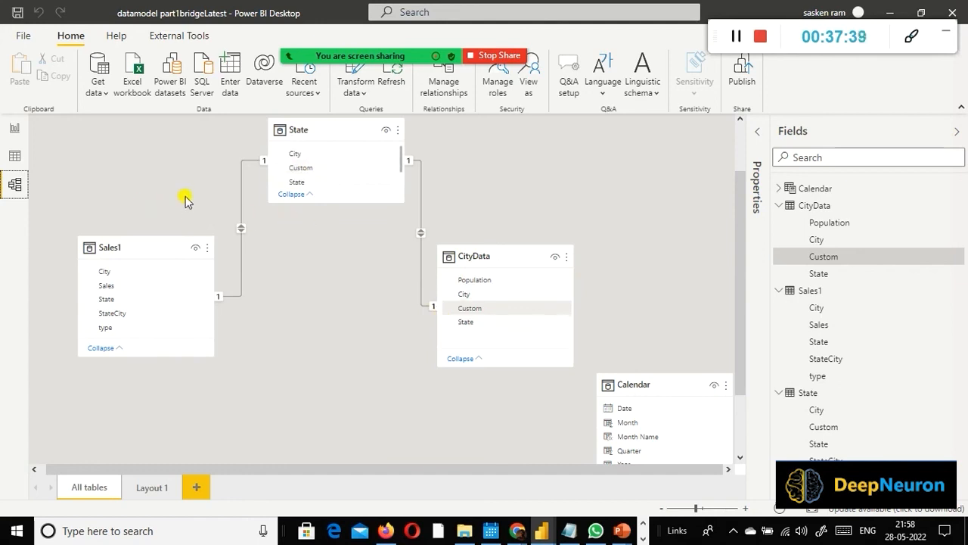
pyautogui.scroll(1, 363, 173)
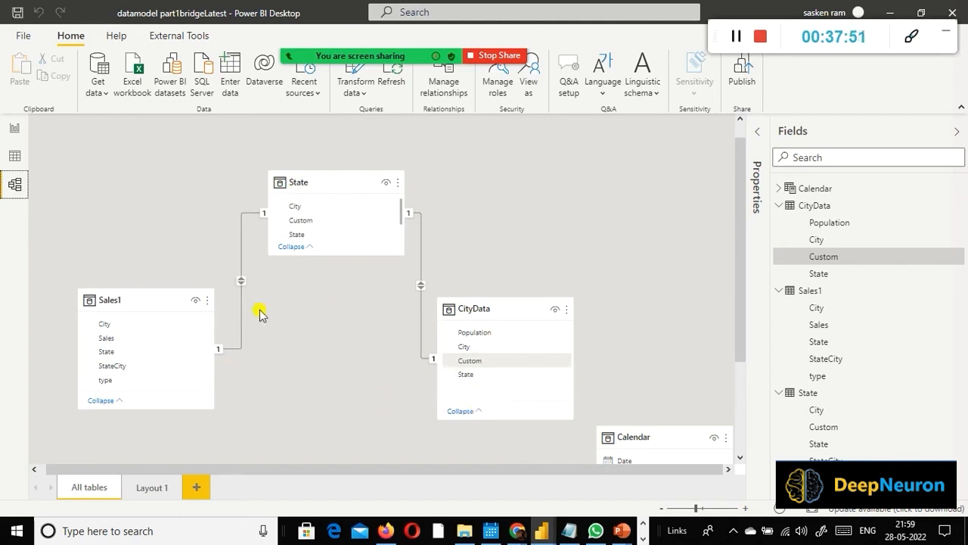
pyautogui.click(13, 129)
pyautogui.click(15, 184)
# Step: Try to set the cross filter direction of the State–CityData relationship to Single
pyautogui.doubleClick(422, 287)
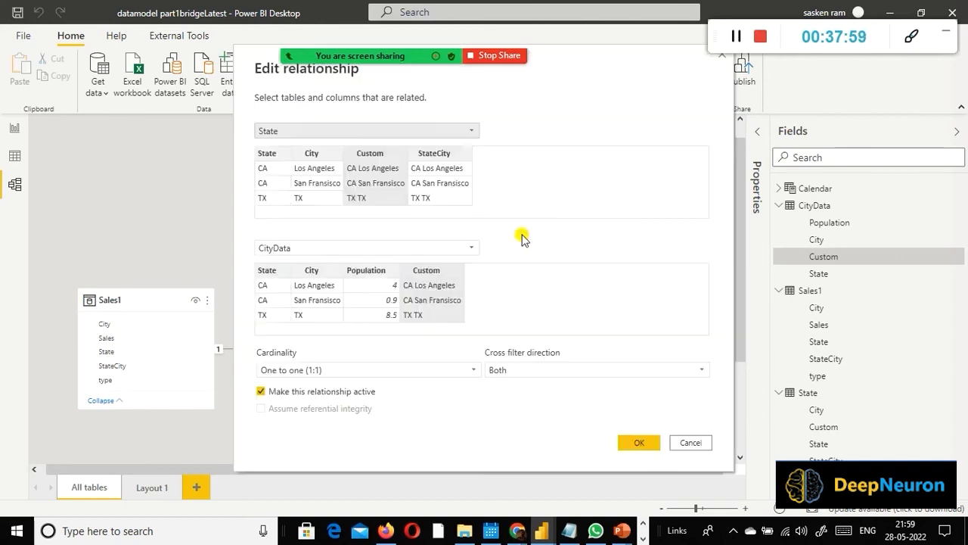
pyautogui.click(580, 368)
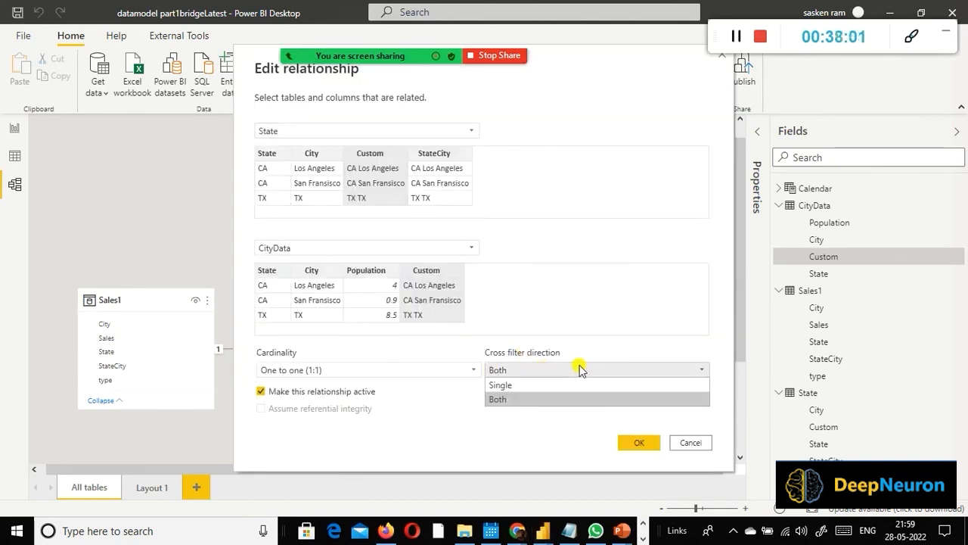
pyautogui.click(517, 385)
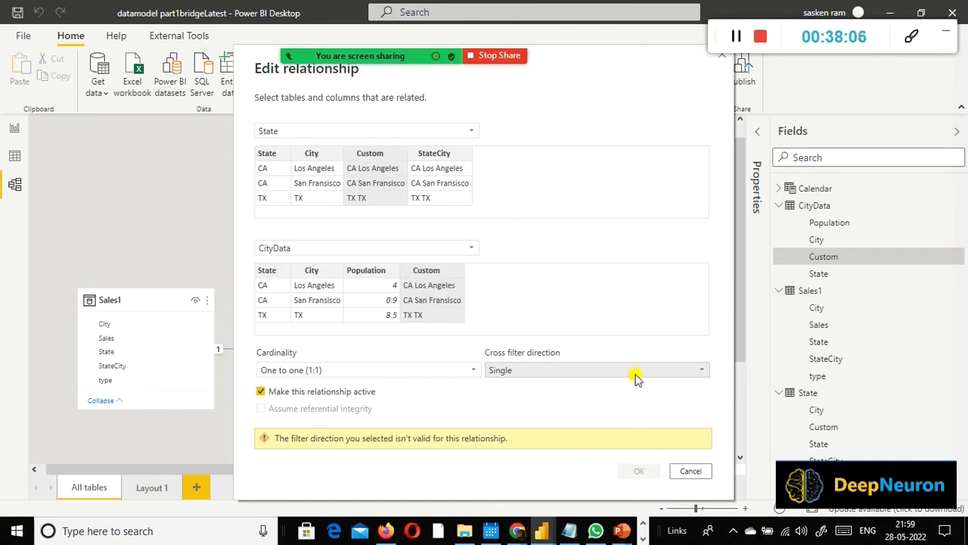
pyautogui.click(685, 470)
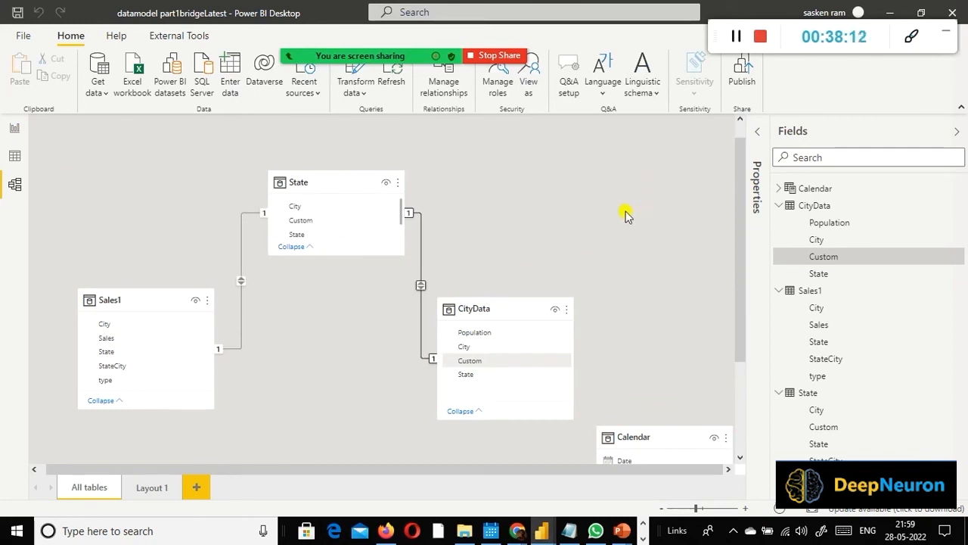
pyautogui.click(675, 218)
pyautogui.click(739, 129)
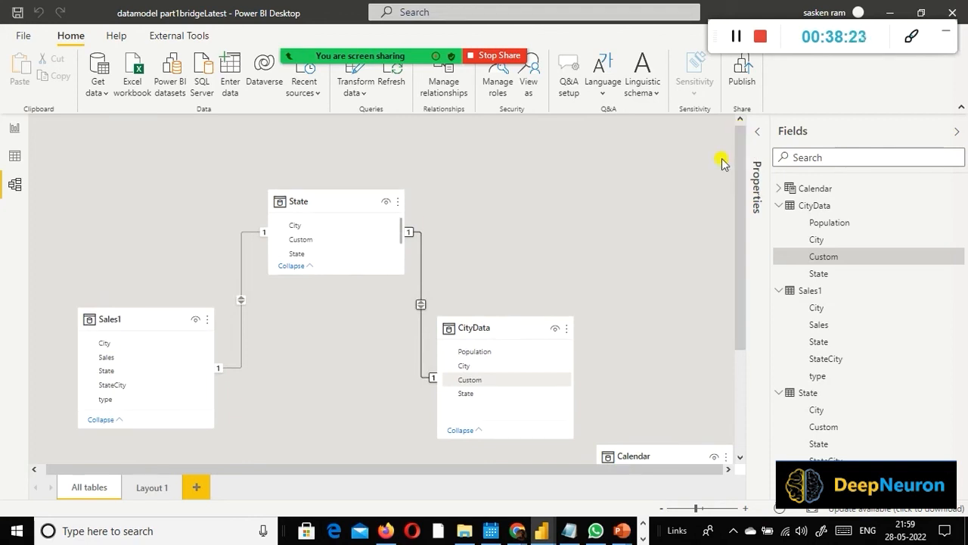
pyautogui.scroll(-2, 709, 174)
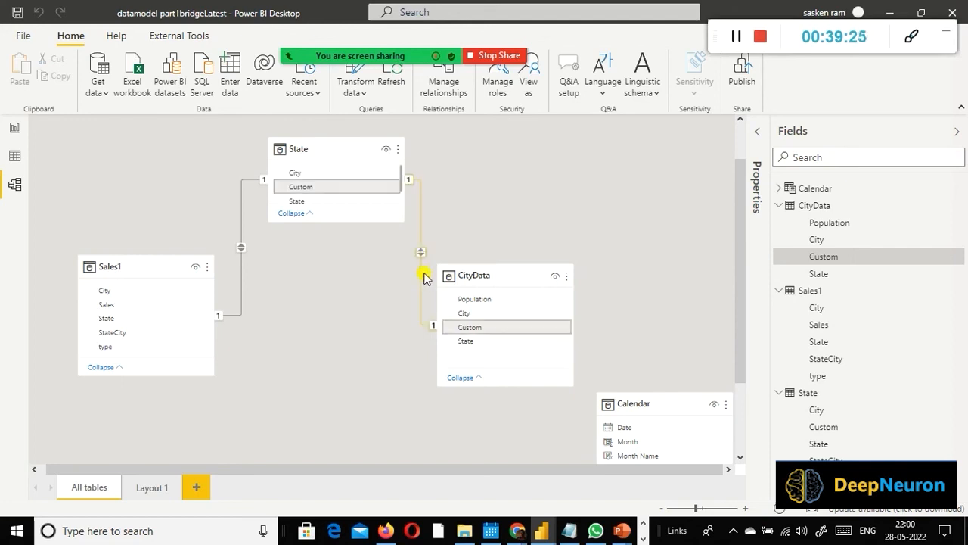
# Step: Review the State table's relationships to Sales1 and CityData in the model diagram alongside the Page 6 sales and population table
pyautogui.scroll(1, 99, 197)
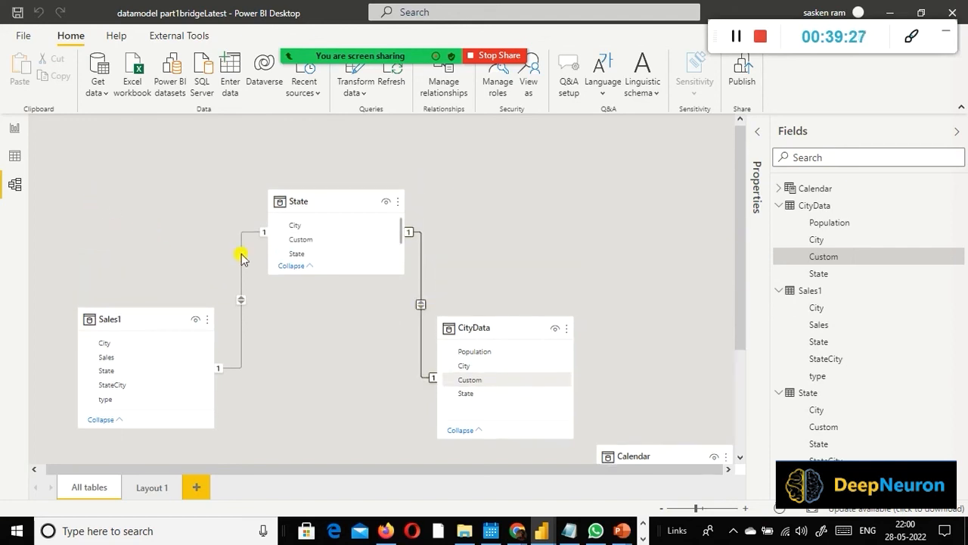
pyautogui.scroll(-3, 539, 299)
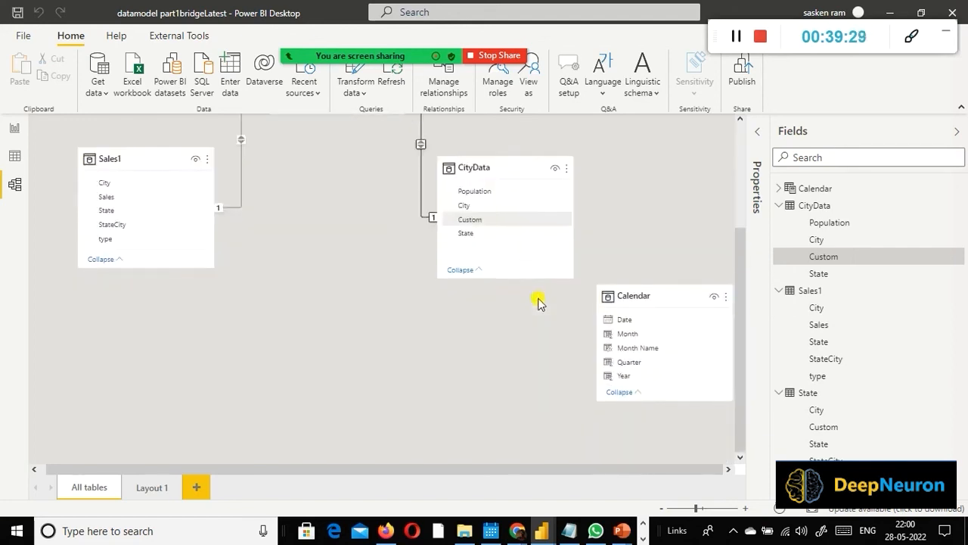
pyautogui.scroll(2, 538, 299)
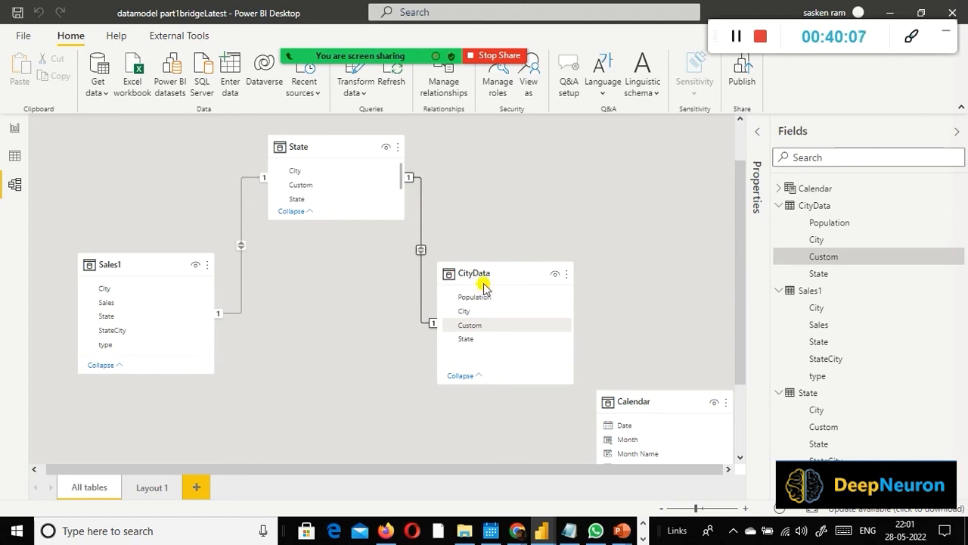
pyautogui.moveTo(484, 288)
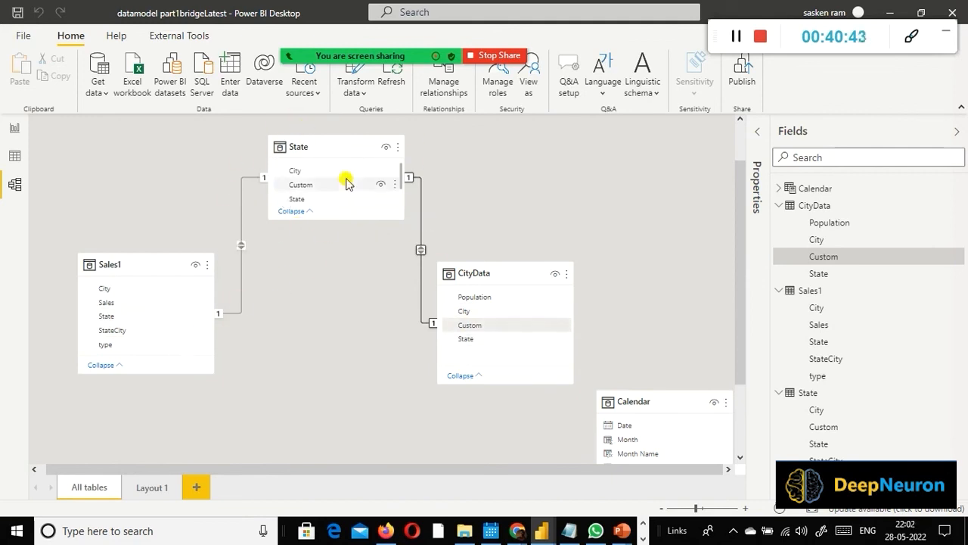
pyautogui.click(14, 127)
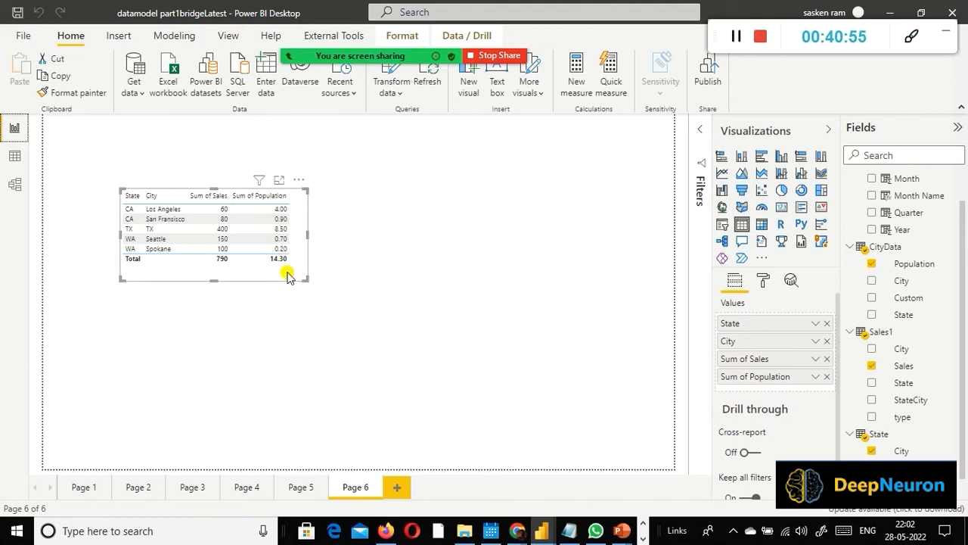
pyautogui.moveTo(360, 56)
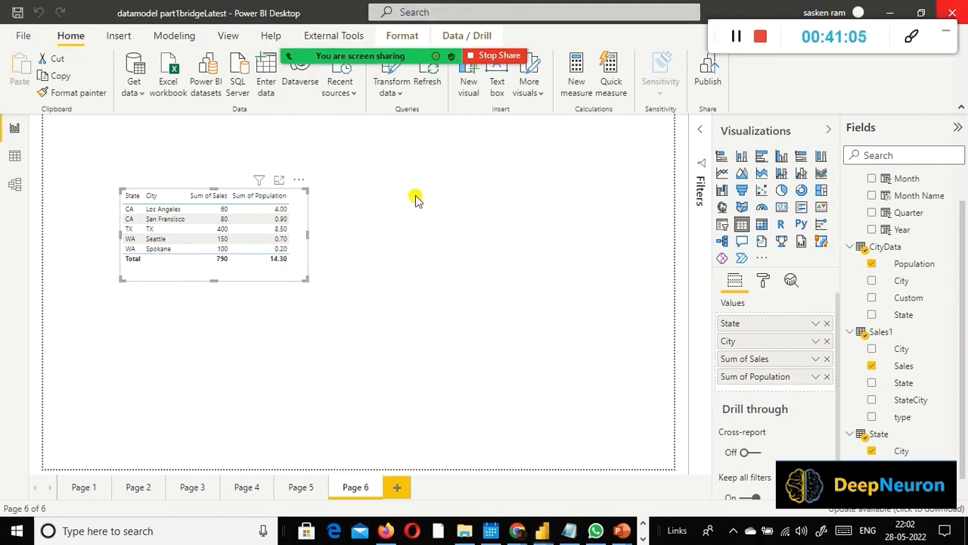
pyautogui.click(14, 184)
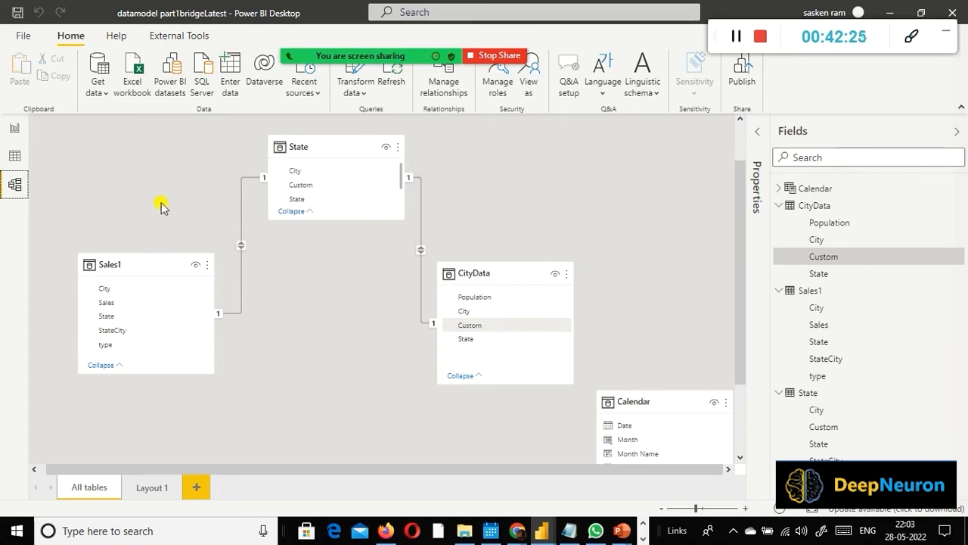
# Step: Return to report Page 6 and save the datamodel part1bridgeLatest report under its existing name
pyautogui.click(15, 128)
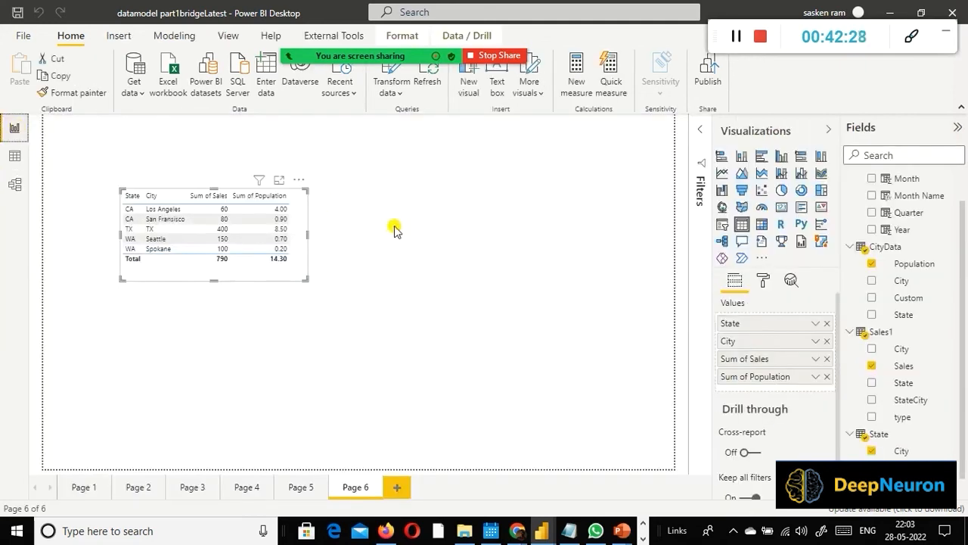
pyautogui.click(16, 42)
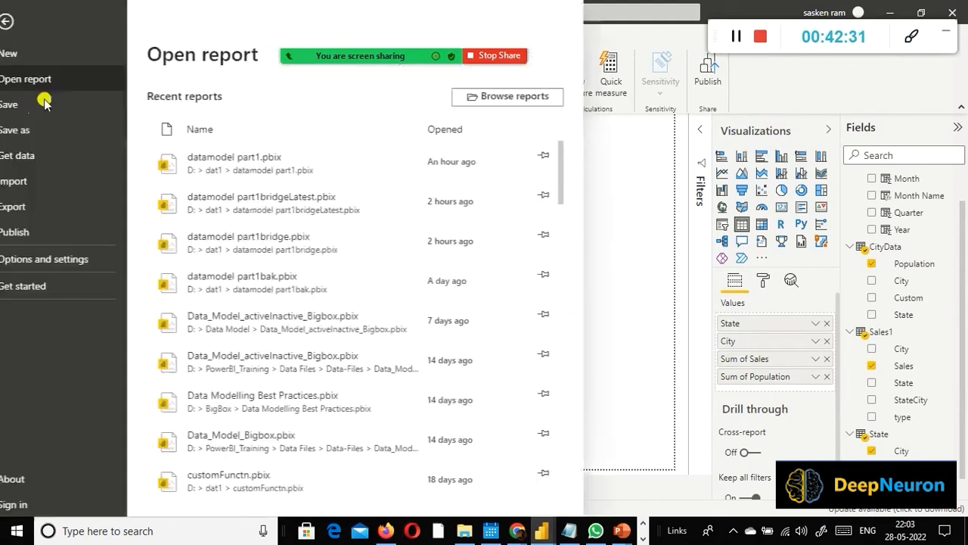
pyautogui.click(25, 105)
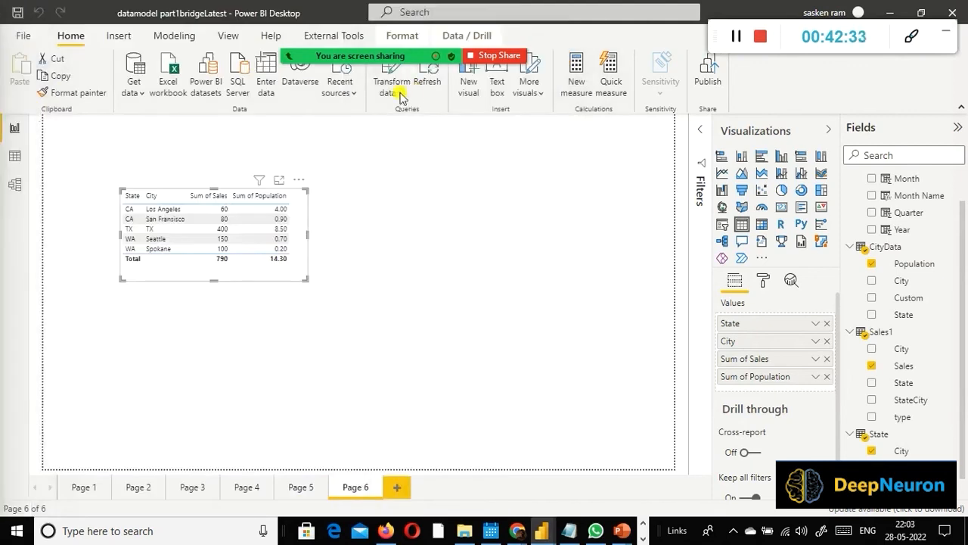